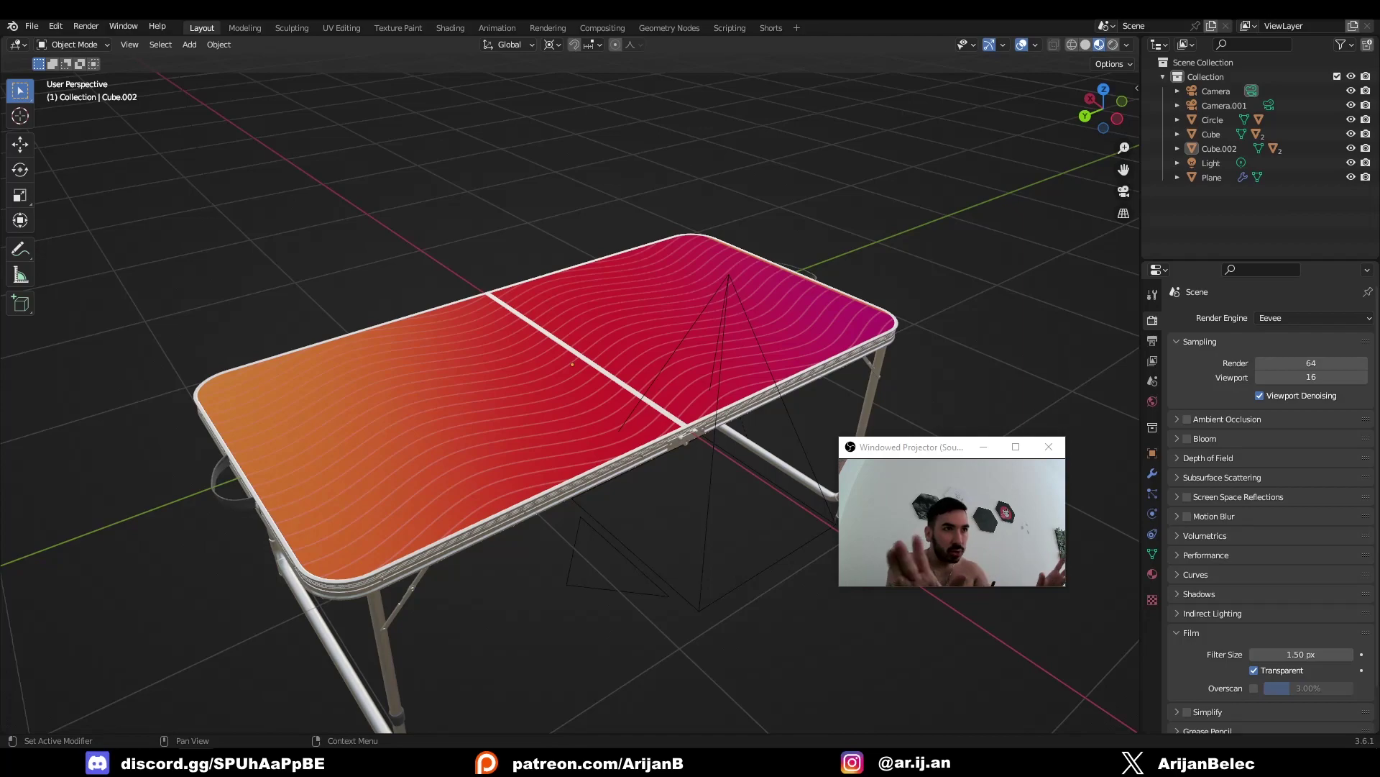
Examine the wave pattern on the table top and the red-orange gradient of Waves2.png in paint.net
middle_drag(827, 503, 666, 610)
middle_drag(449, 457, 576, 429)
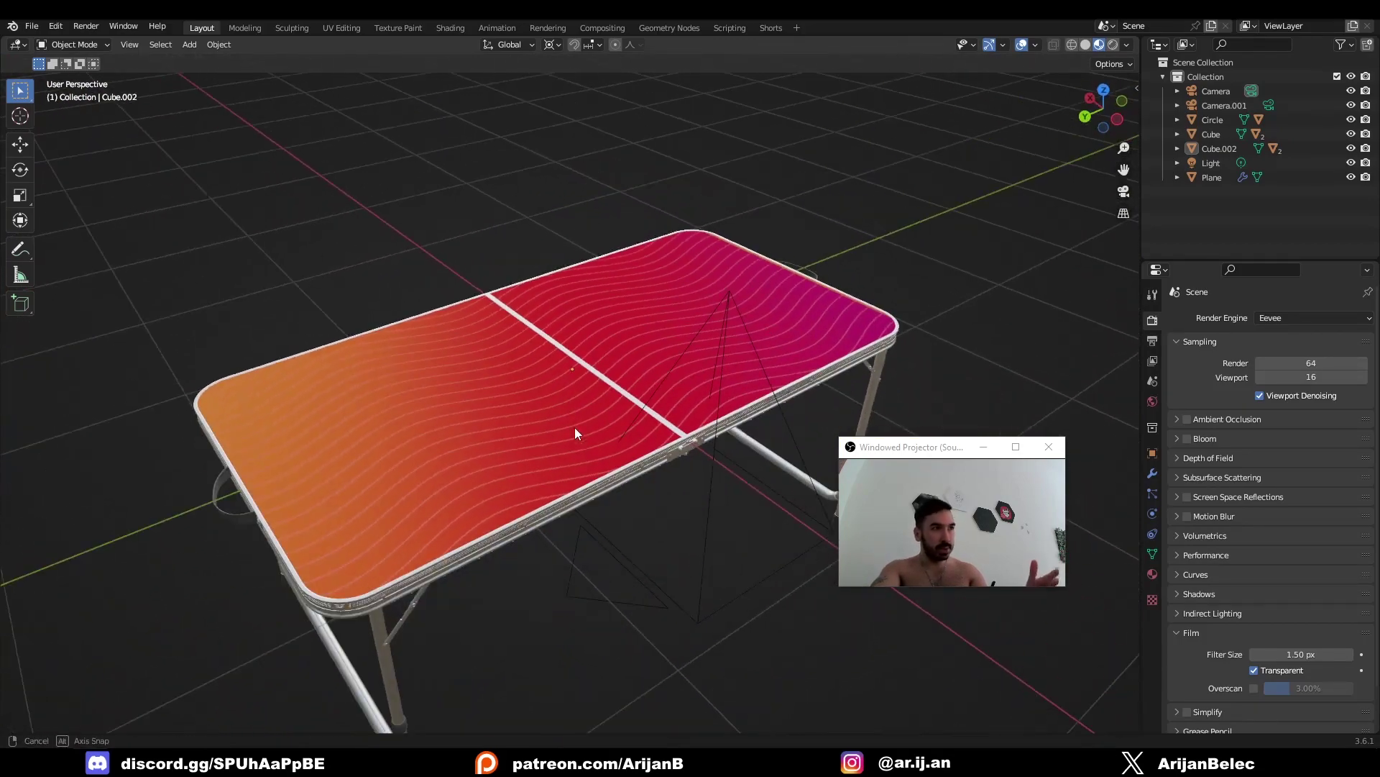
middle_drag(731, 342, 272, 646)
mouse_move(160, 760)
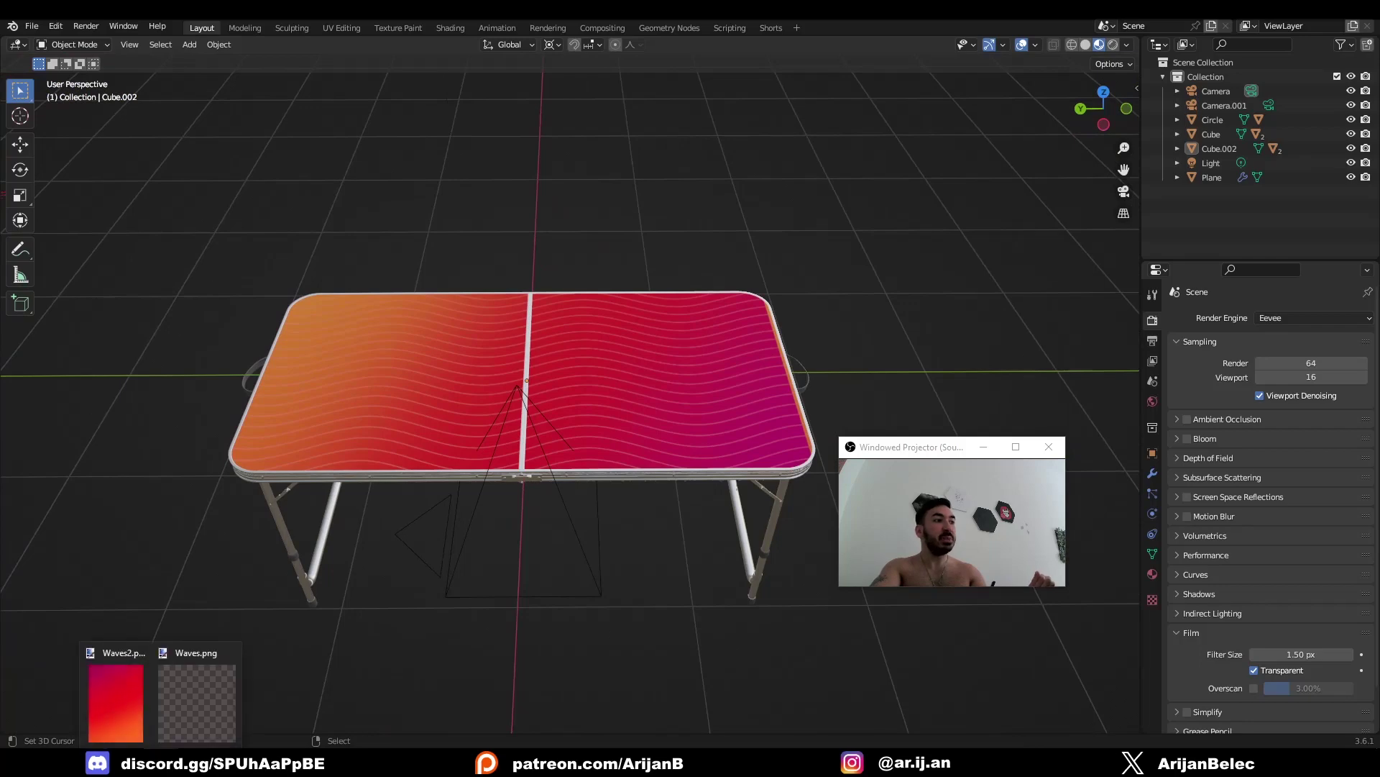
click(117, 701)
mouse_move(699, 359)
middle_down()
mouse_move(714, 381)
mouse_move(721, 371)
middle_up()
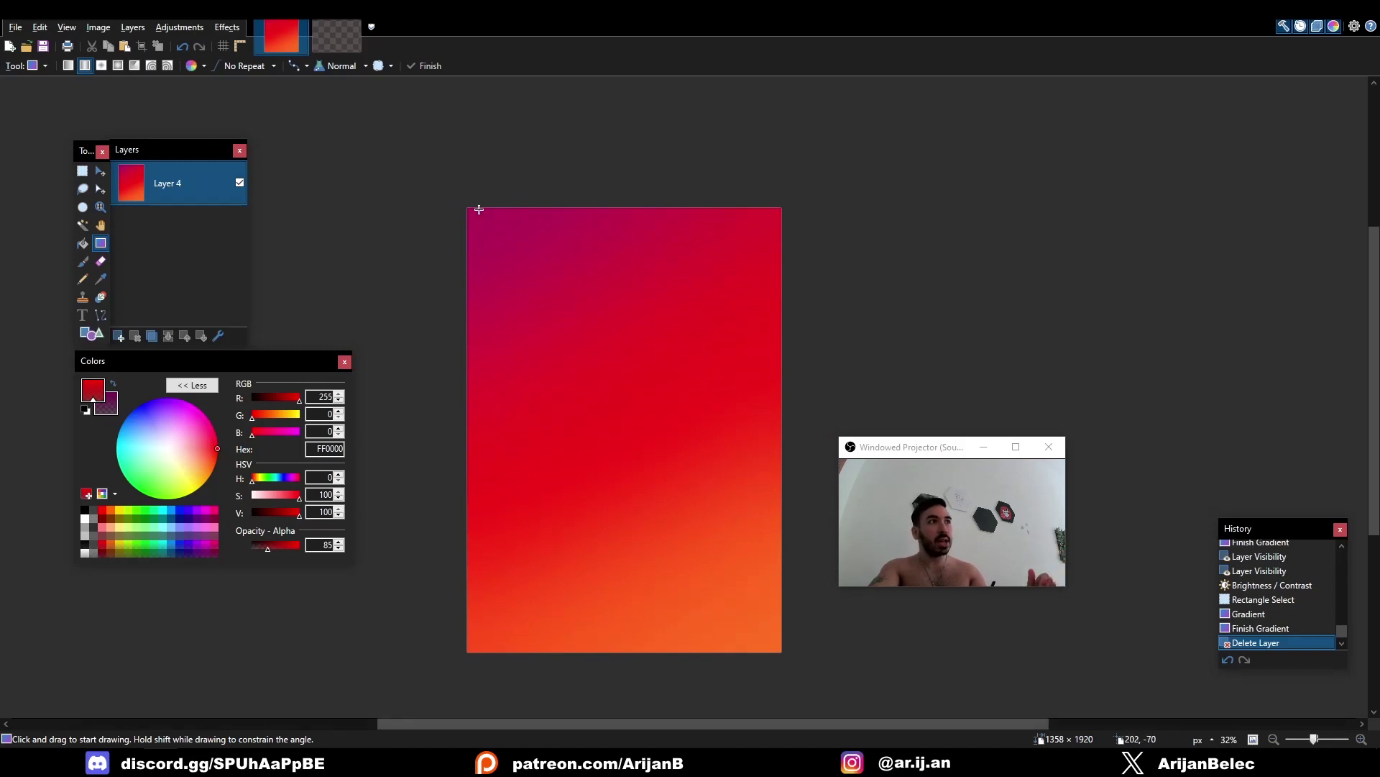
middle_drag(562, 303, 563, 314)
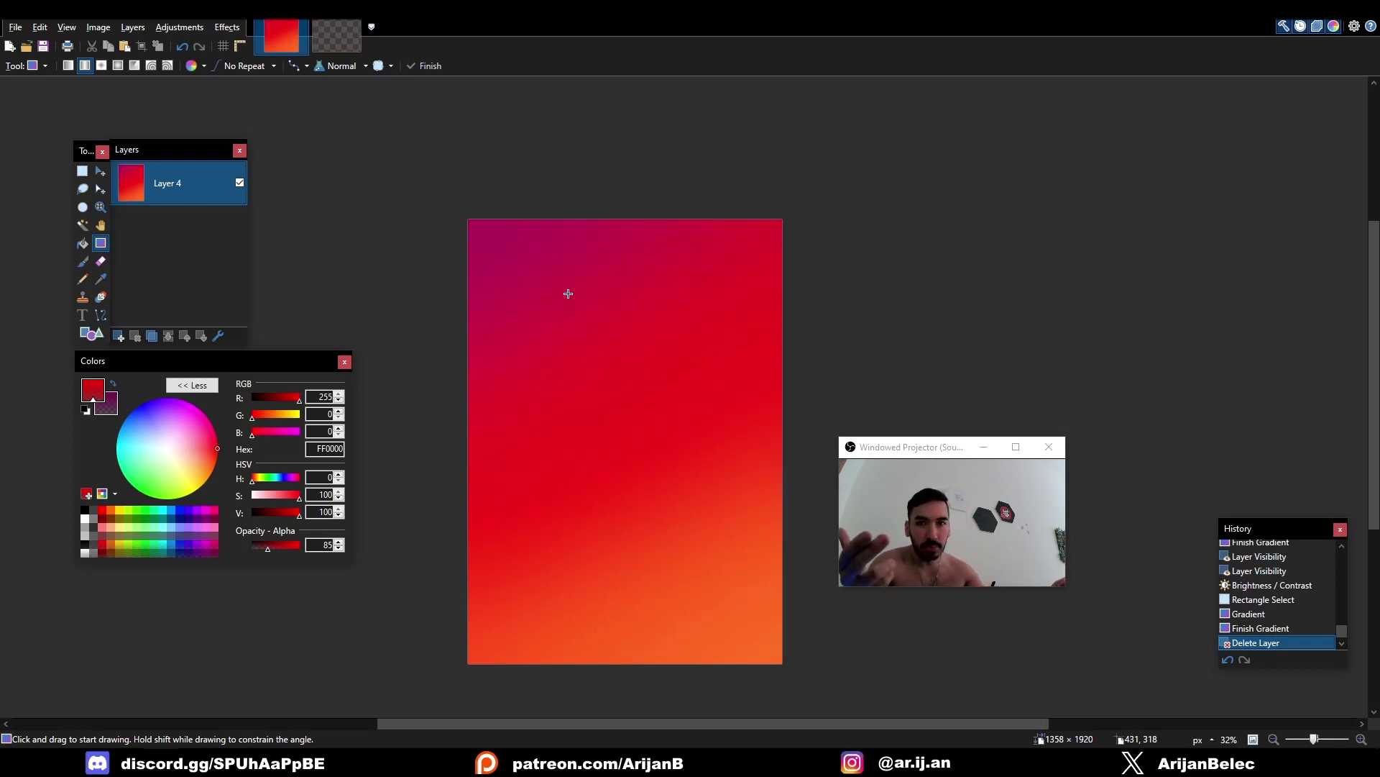
drag(181, 151, 217, 149)
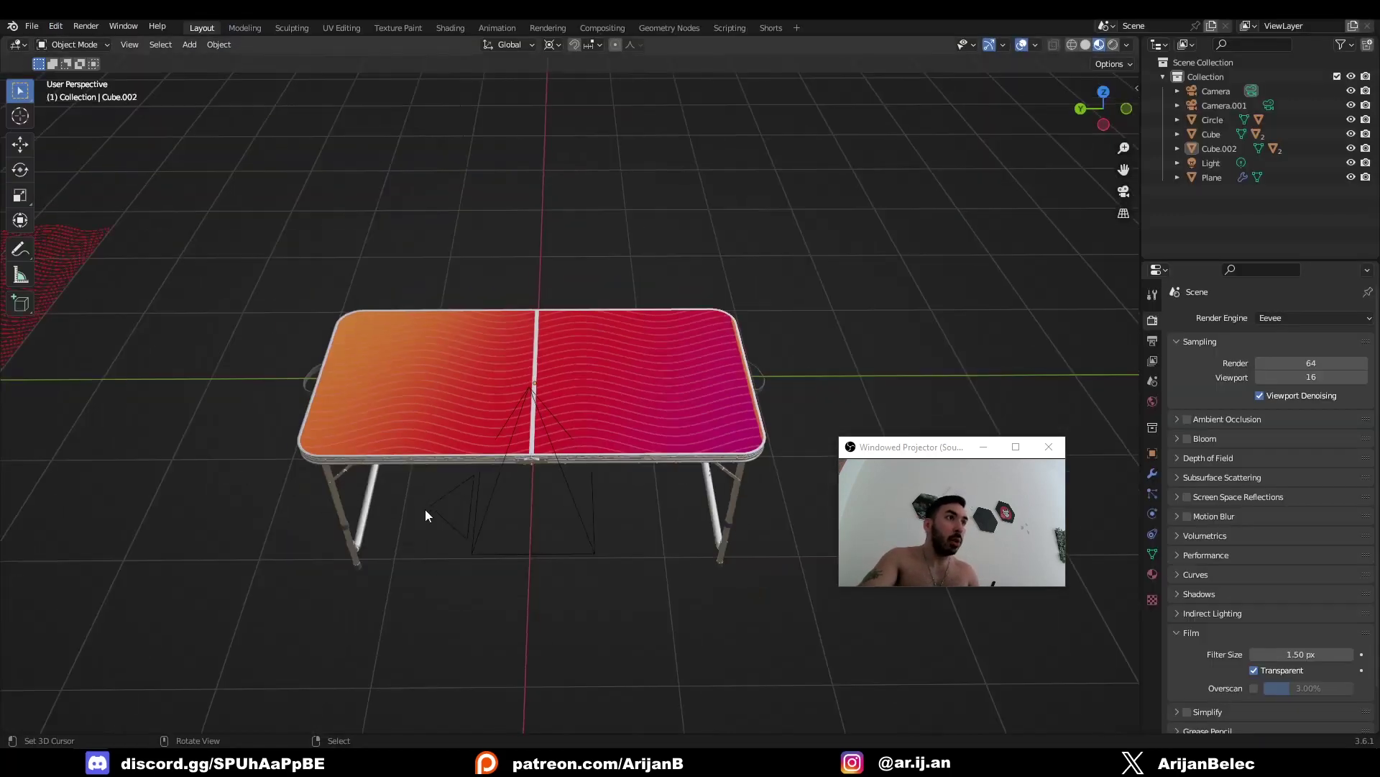
Return to Blender and examine how the wavy lines run across both halves of the table top
middle_drag(425, 510, 584, 399)
scroll(584, 399, up, 5)
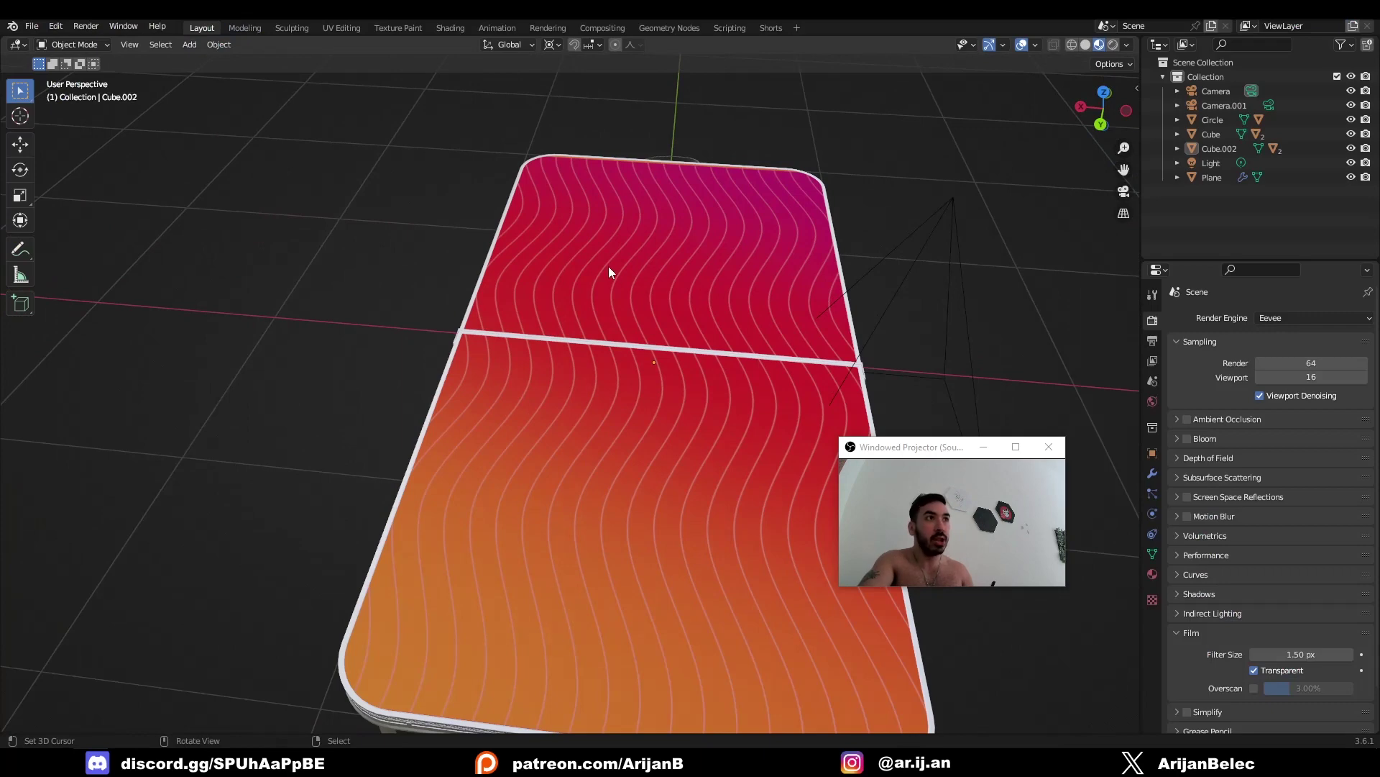
scroll(608, 272, down, 4)
middle_drag(612, 272, 676, 323)
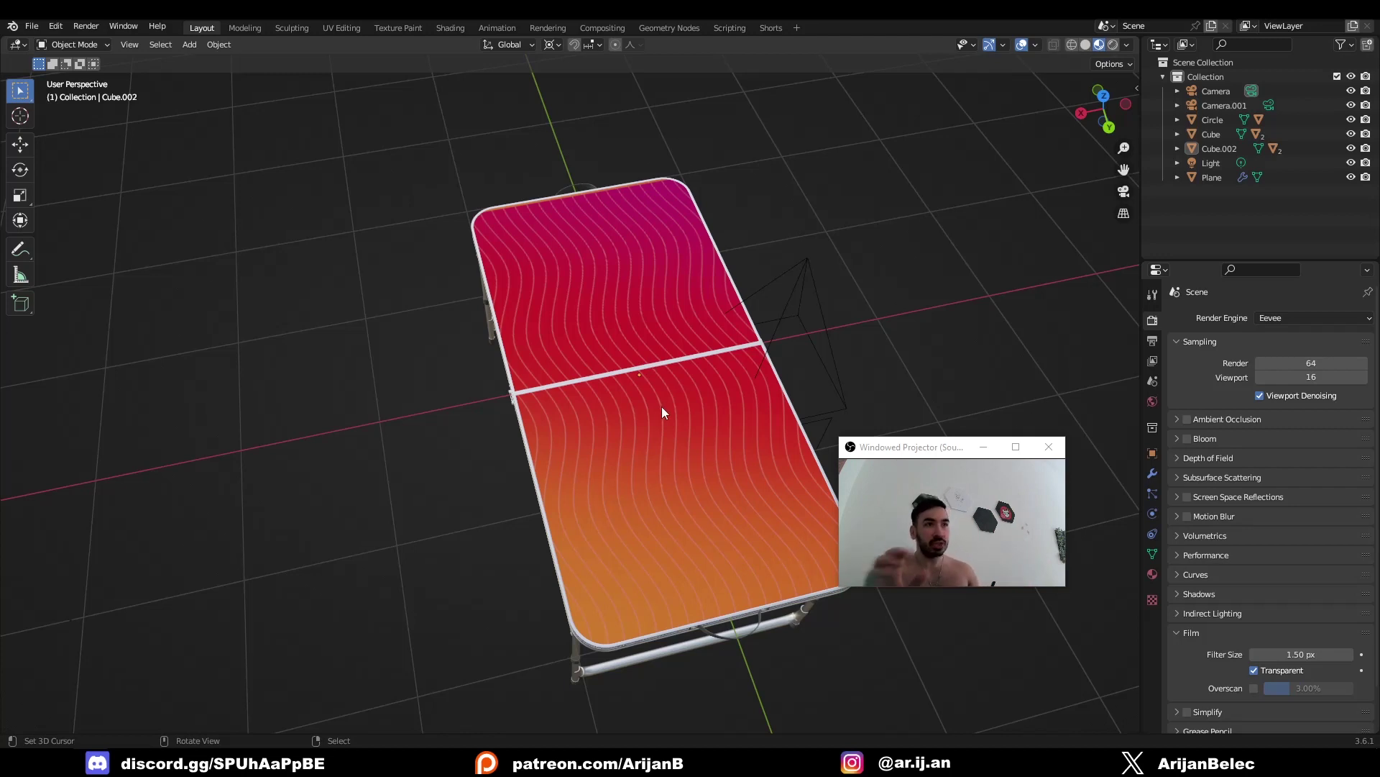
middle_drag(676, 398, 526, 481)
scroll(463, 394, down, 3)
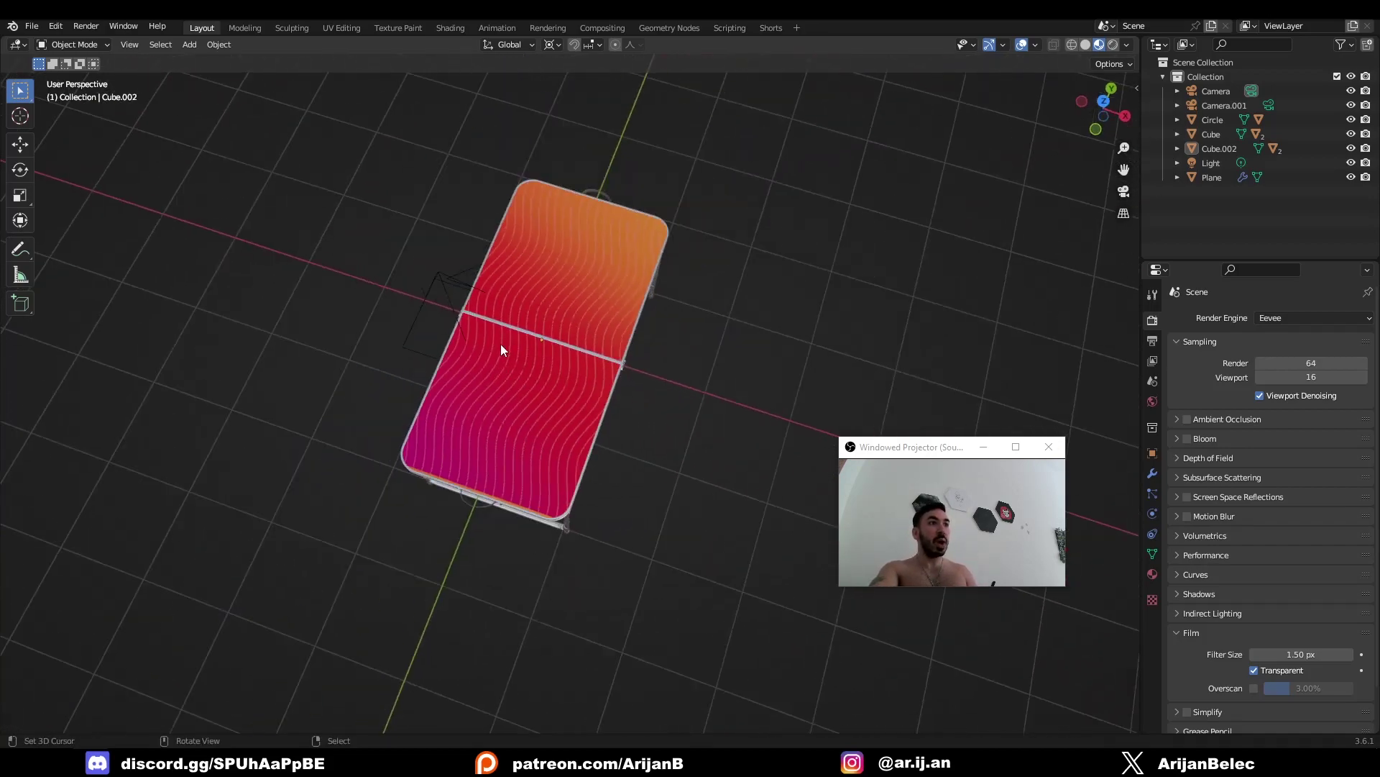
Select the existing wavy-line Plane object beyond the table and delete it
middle_drag(500, 343, 549, 284)
click(506, 184)
key(KP_Decimal)
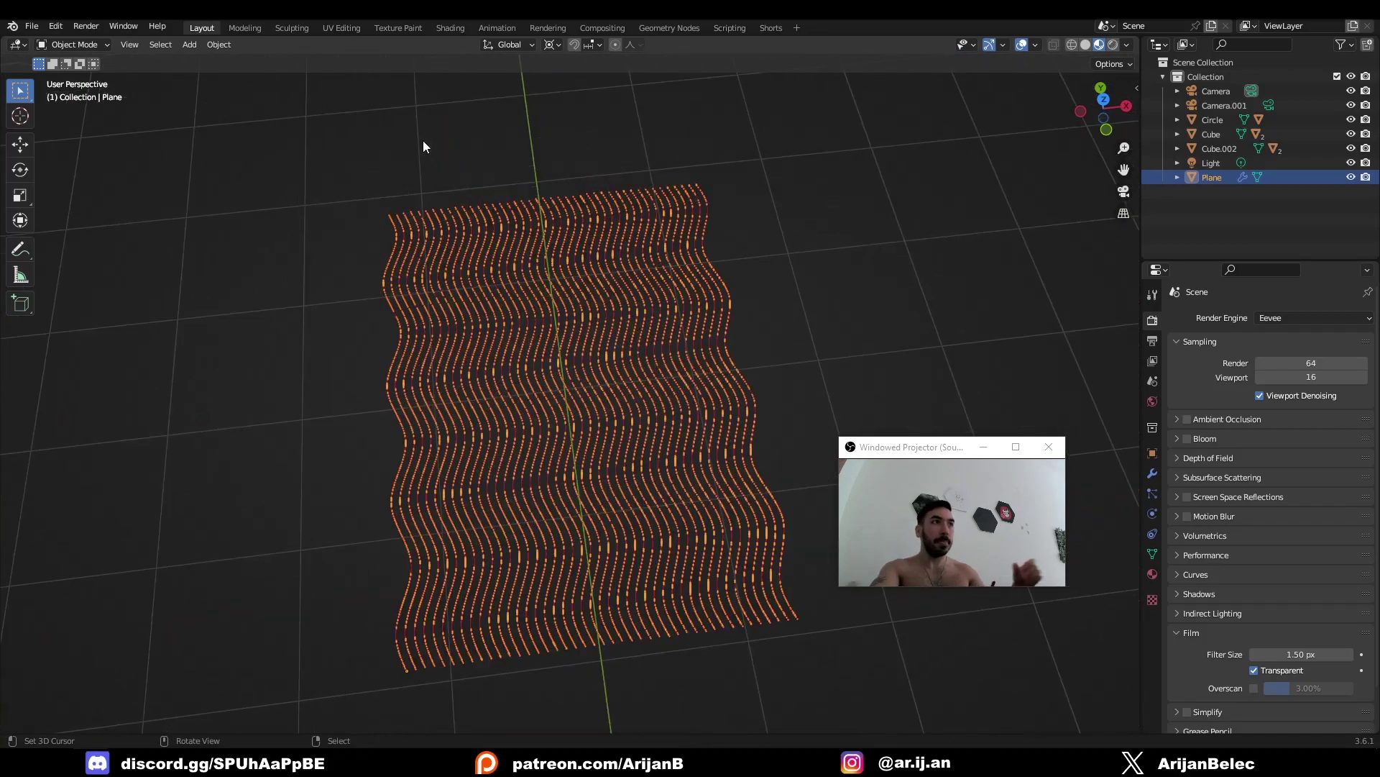
middle_drag(423, 141, 528, 370)
key(Delete)
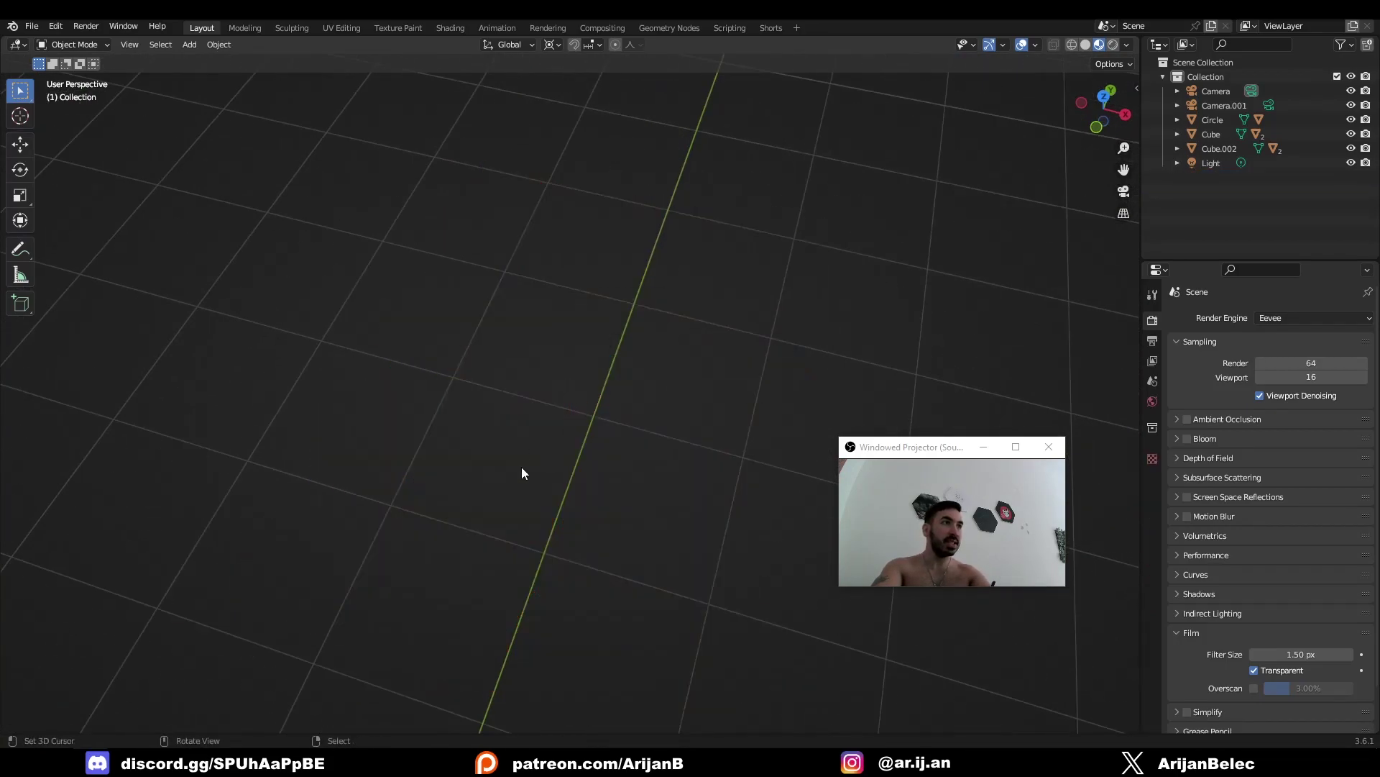
Add a plane at the 3D cursor and collapse its edges and faces into a single vertex
scroll(532, 460, down, 4)
middle_drag(545, 451, 658, 383)
scroll(557, 359, down, 3)
key(shift+a)
mouse_move(576, 351)
click(622, 350)
scroll(615, 368, down, 4)
scroll(614, 370, up, 4)
key(Tab)
key(x)
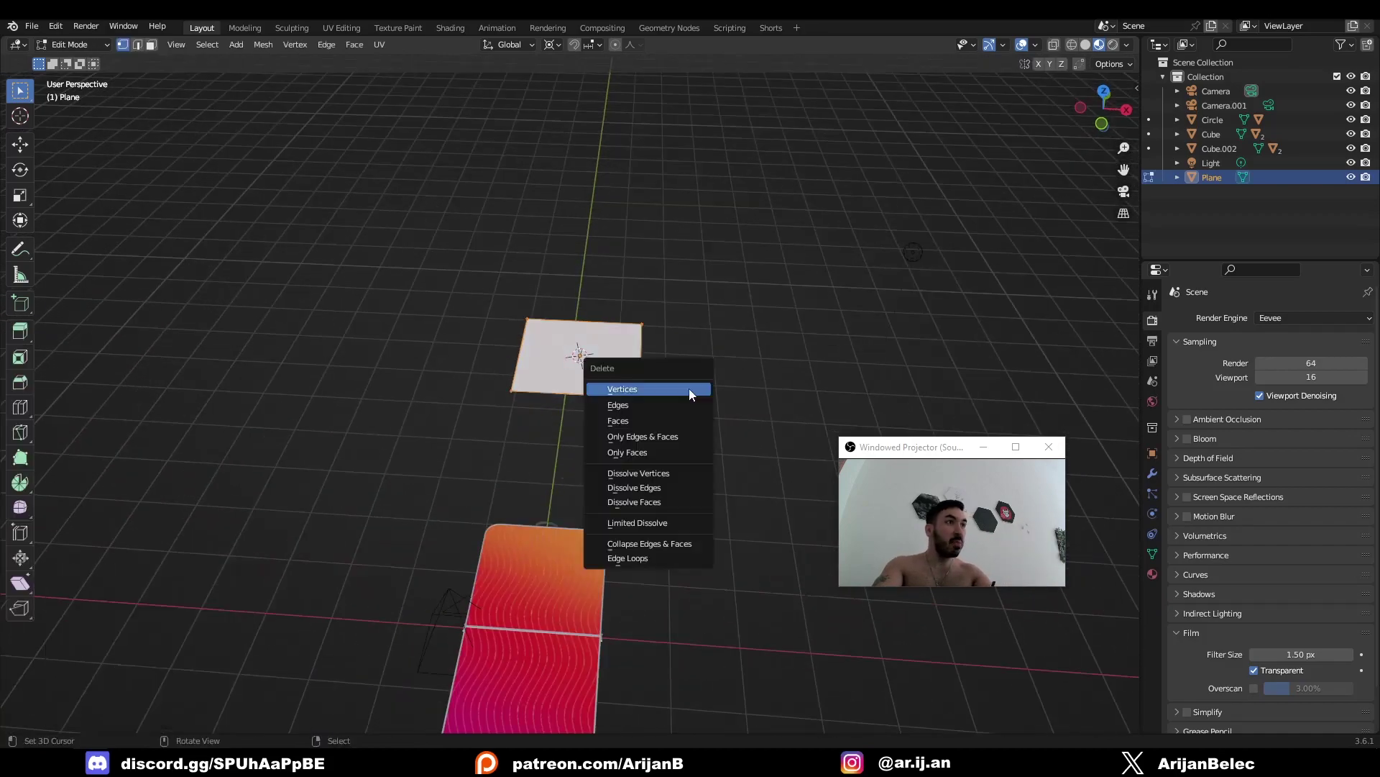
click(664, 544)
middle_drag(650, 440, 648, 460)
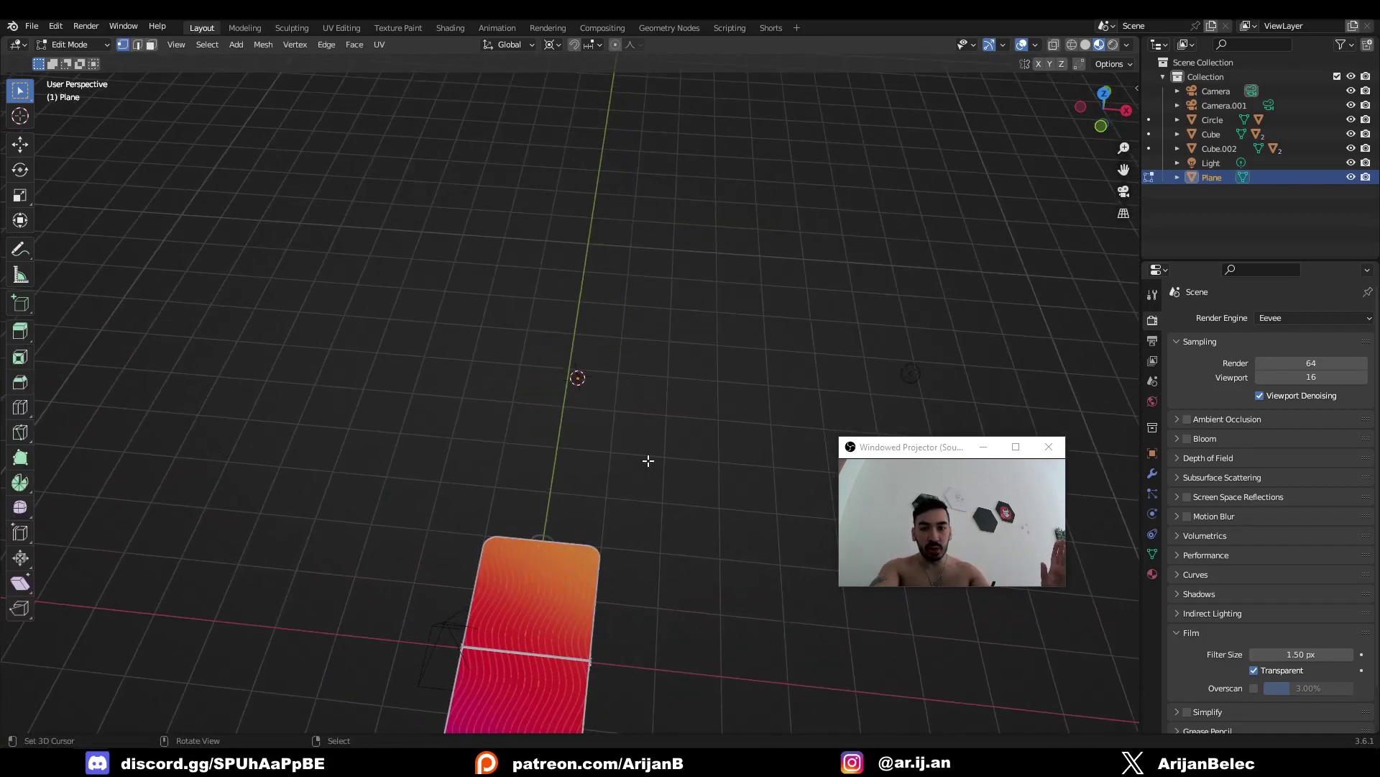
In top view, extrude the vertex about 4.83 m along the Y axis and divide the edge with three evenly spaced cuts
key(KP_7)
scroll(635, 512, up, 1)
key(e)
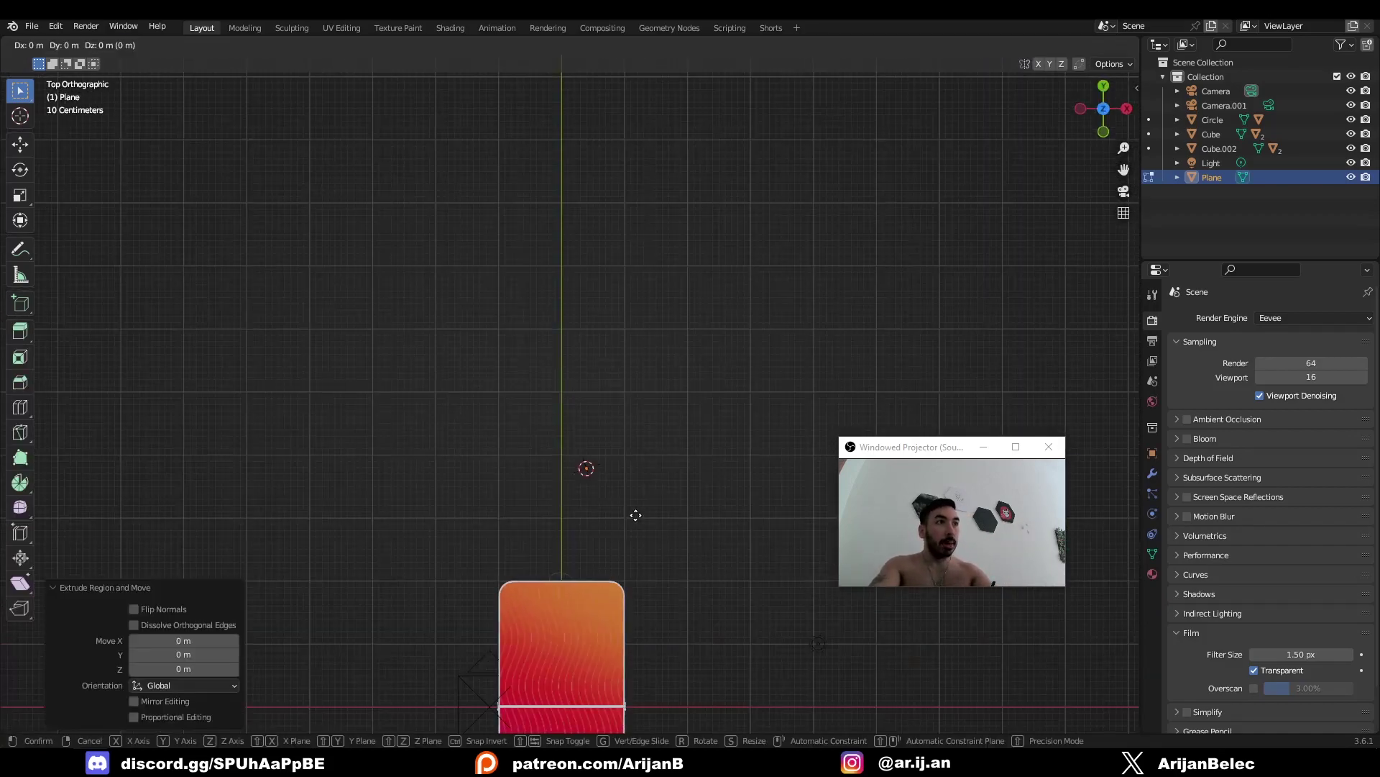
key(y)
click(635, 206)
scroll(611, 283, up, 1)
key(ctrl+r)
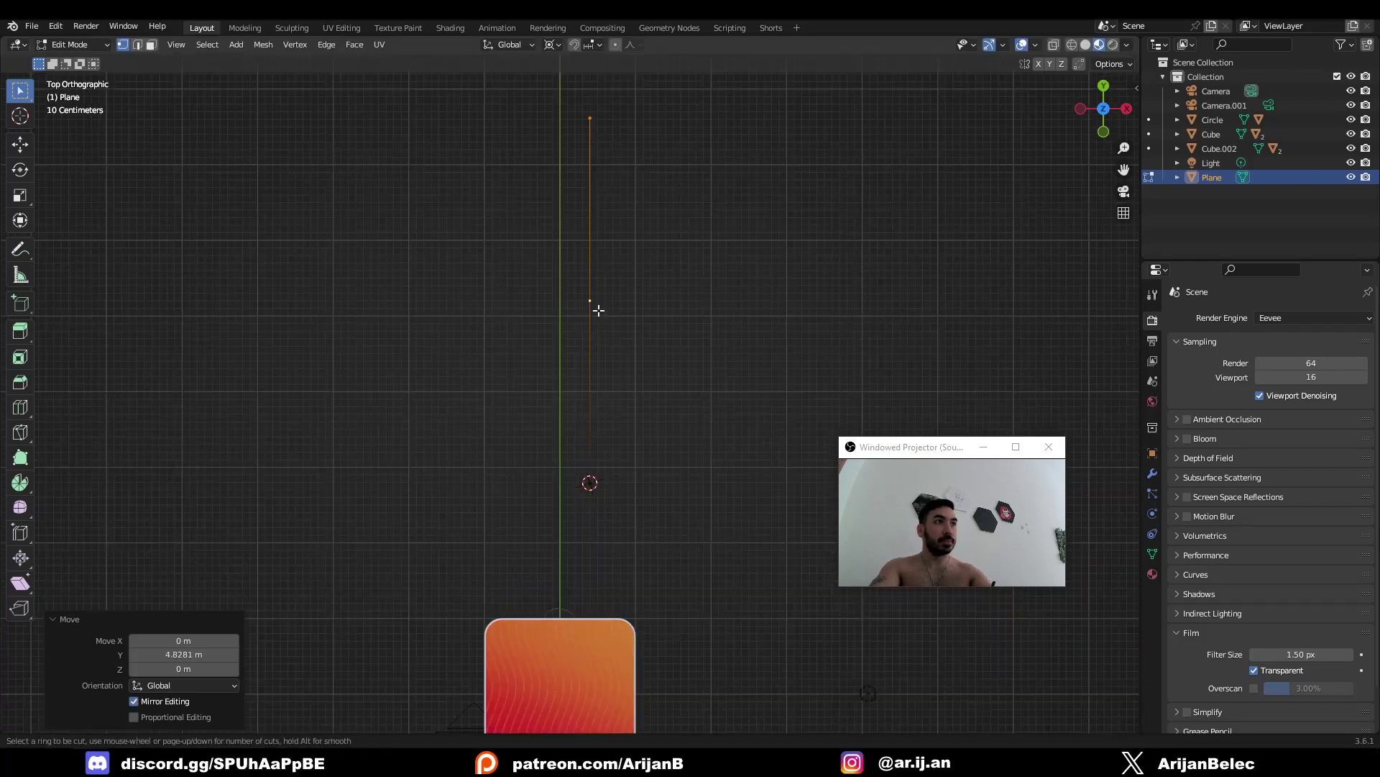
scroll(598, 310, up, 2)
click(599, 310)
Move the line's lower quarter vertex about 0.4 m in the negative X direction with increment snapping
click(590, 390)
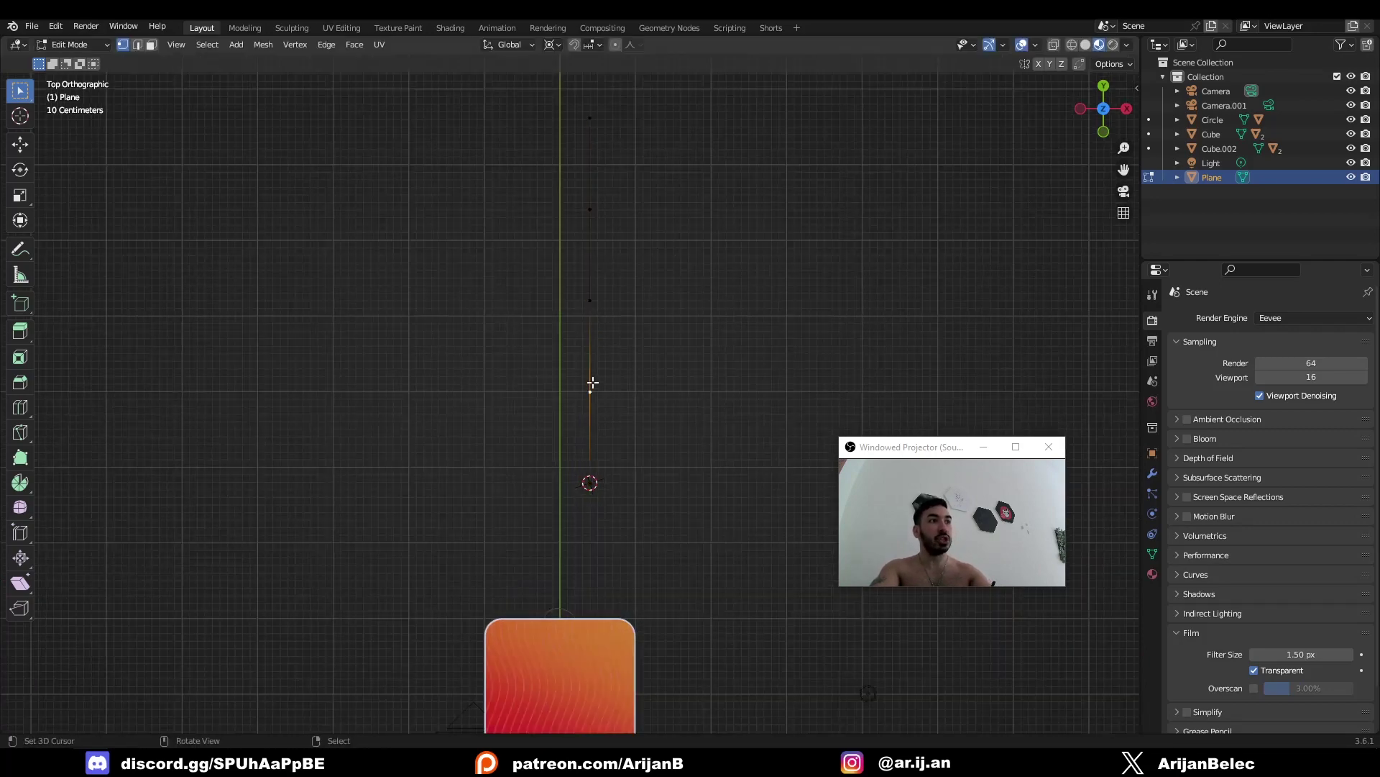
key(g)
key(x)
right_click(597, 394)
scroll(597, 393, down, 1)
key(g)
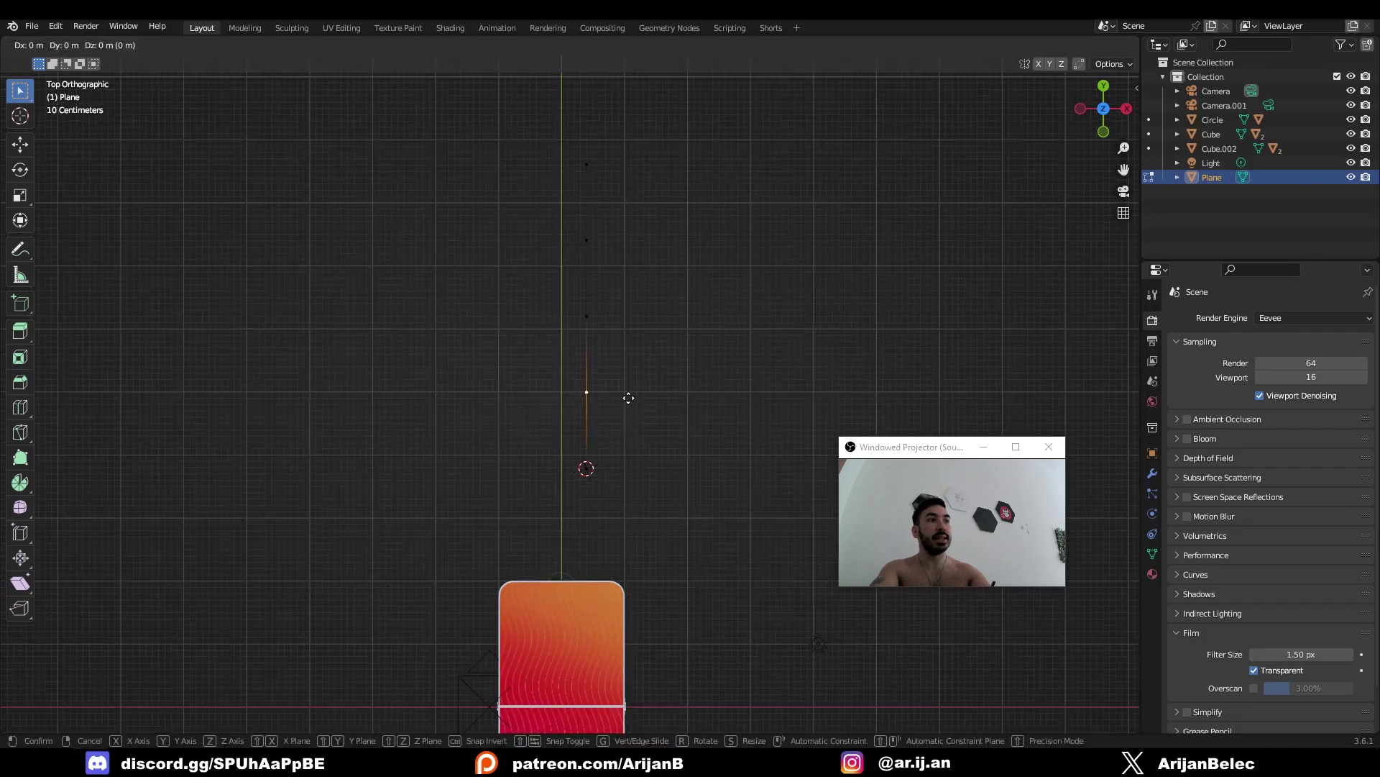
key(x)
ctrl+click(602, 393)
Offset the line's upper quarter vertex about 0.4 m in the positive X direction with increment snapping
click(587, 240)
key(g)
key(x)
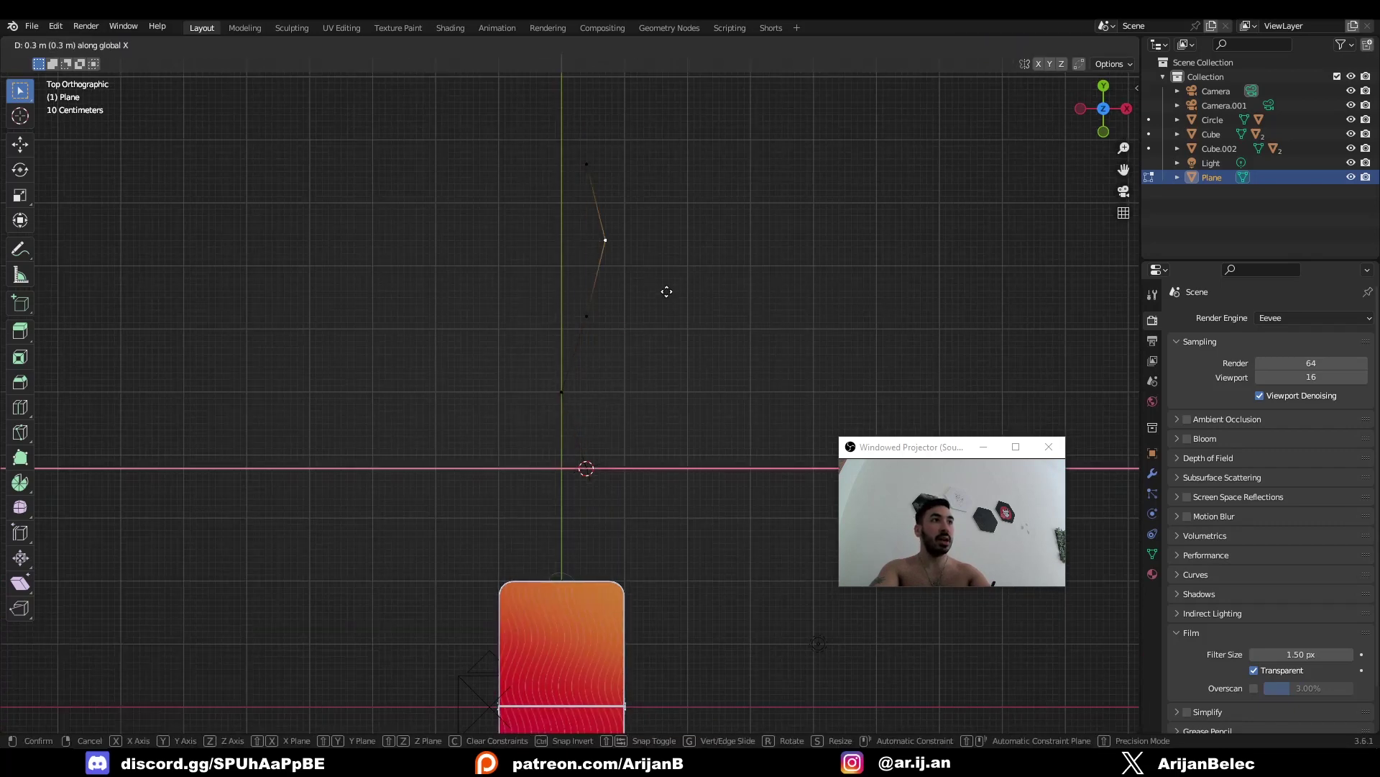
ctrl+click(677, 293)
key(Tab)
key(Tab)
key(g)
key(x)
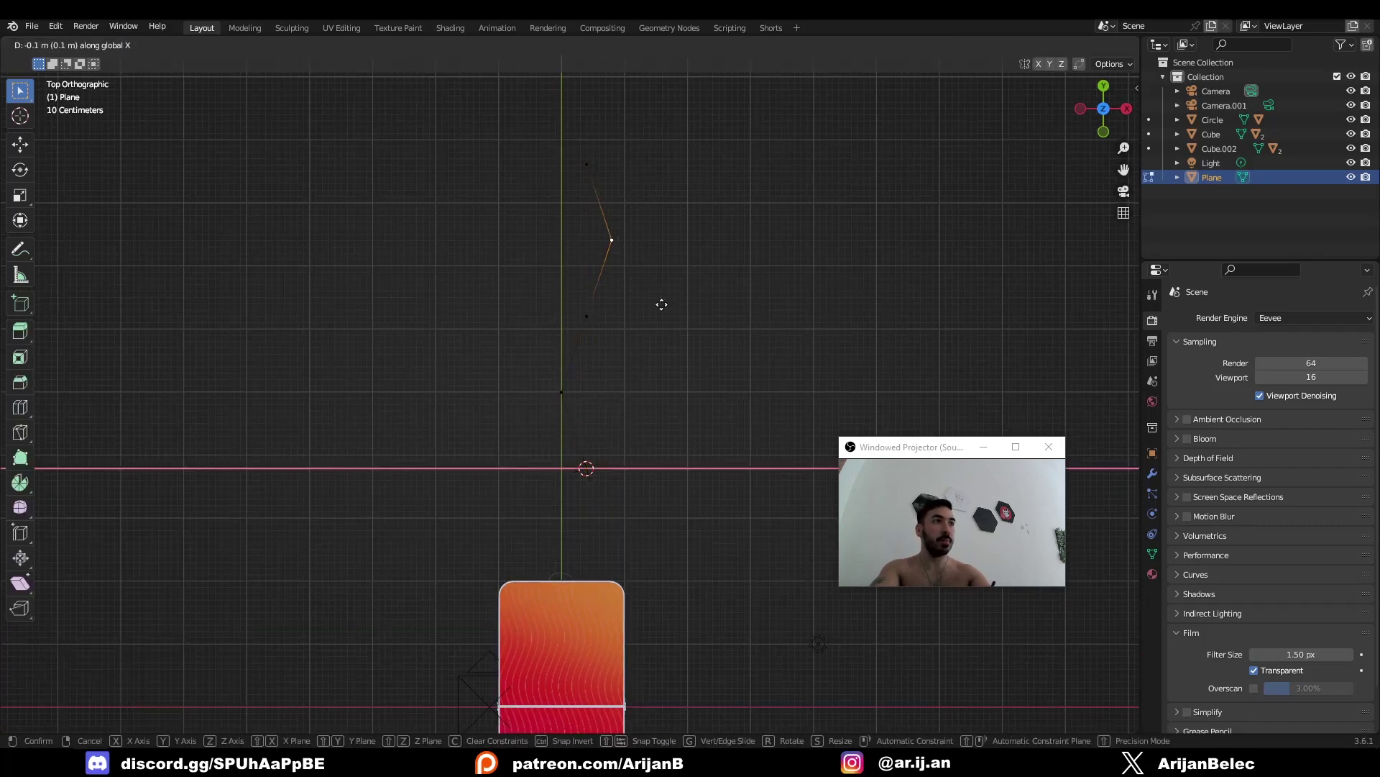
ctrl+click(662, 305)
Snap the 3D cursor to the zigzag's upper end vertex and duplicate the whole zigzag rotated 180° around it
key(Tab)
shift+middle_drag(611, 274, 578, 351)
key(Tab)
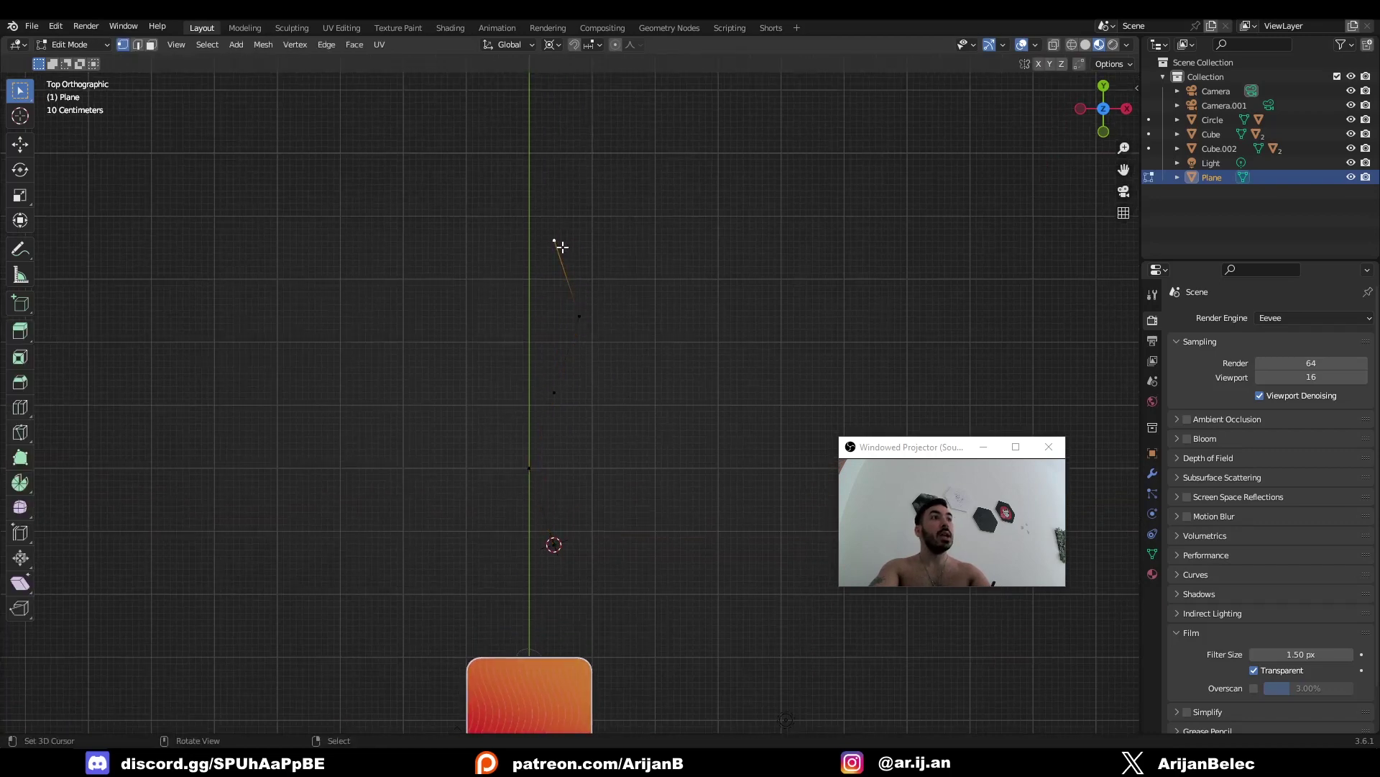
key(shift+s)
click(586, 318)
key(shift+d)
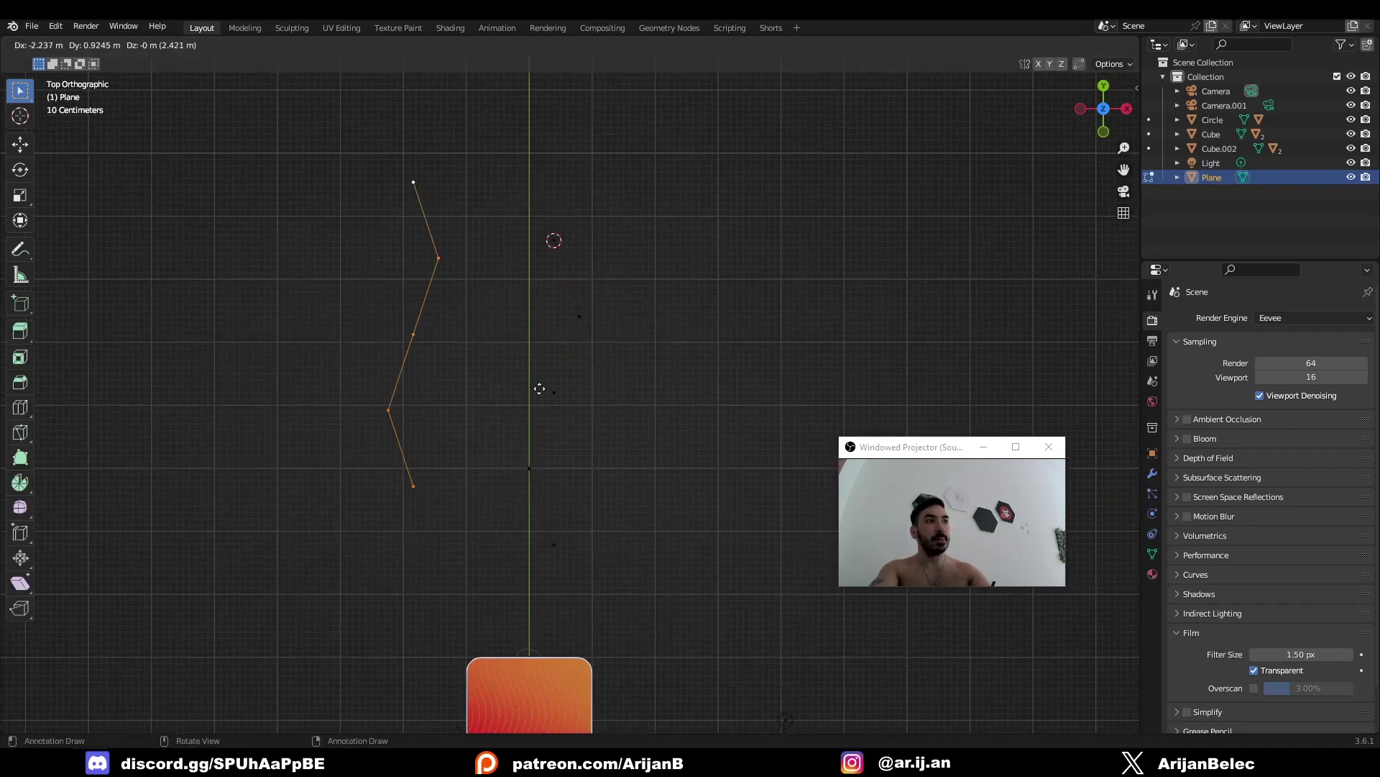
right_click(609, 406)
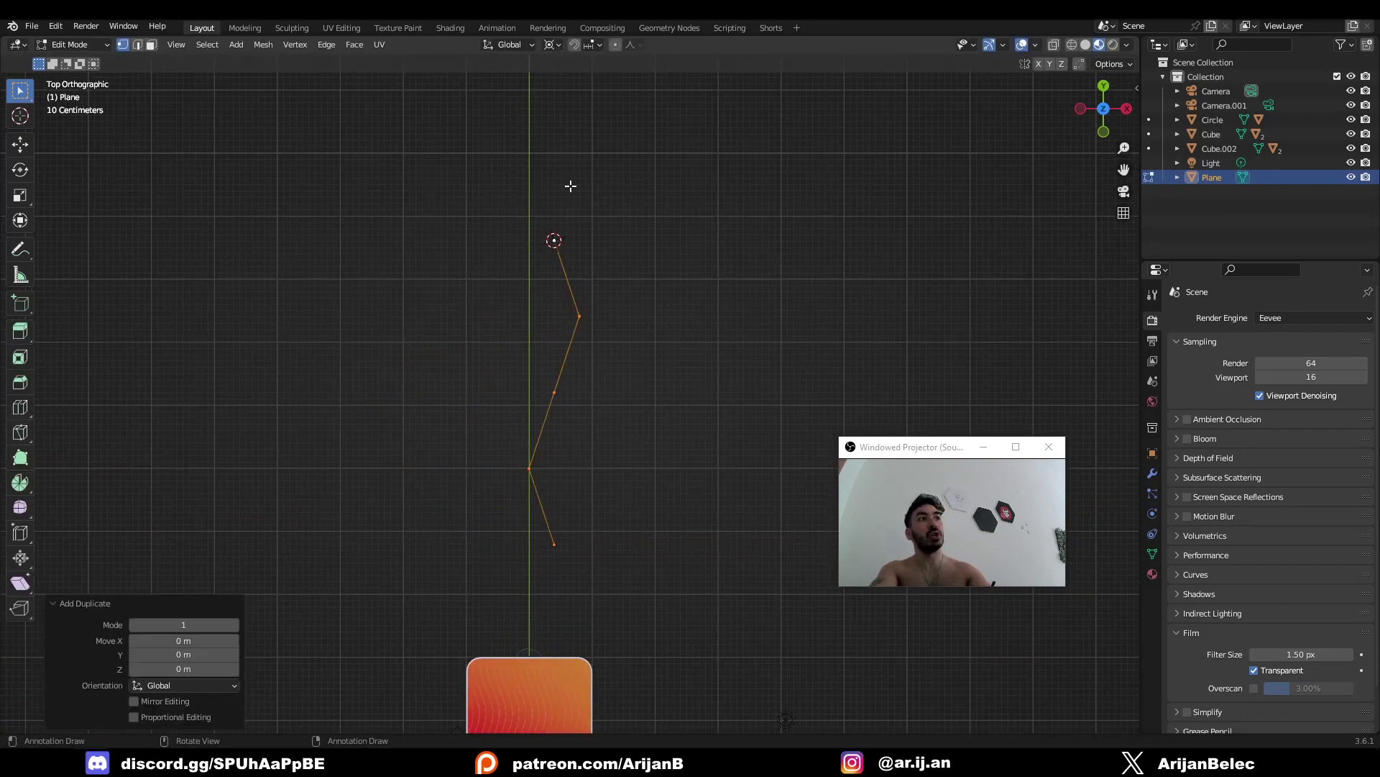
text(r180)
key(Return)
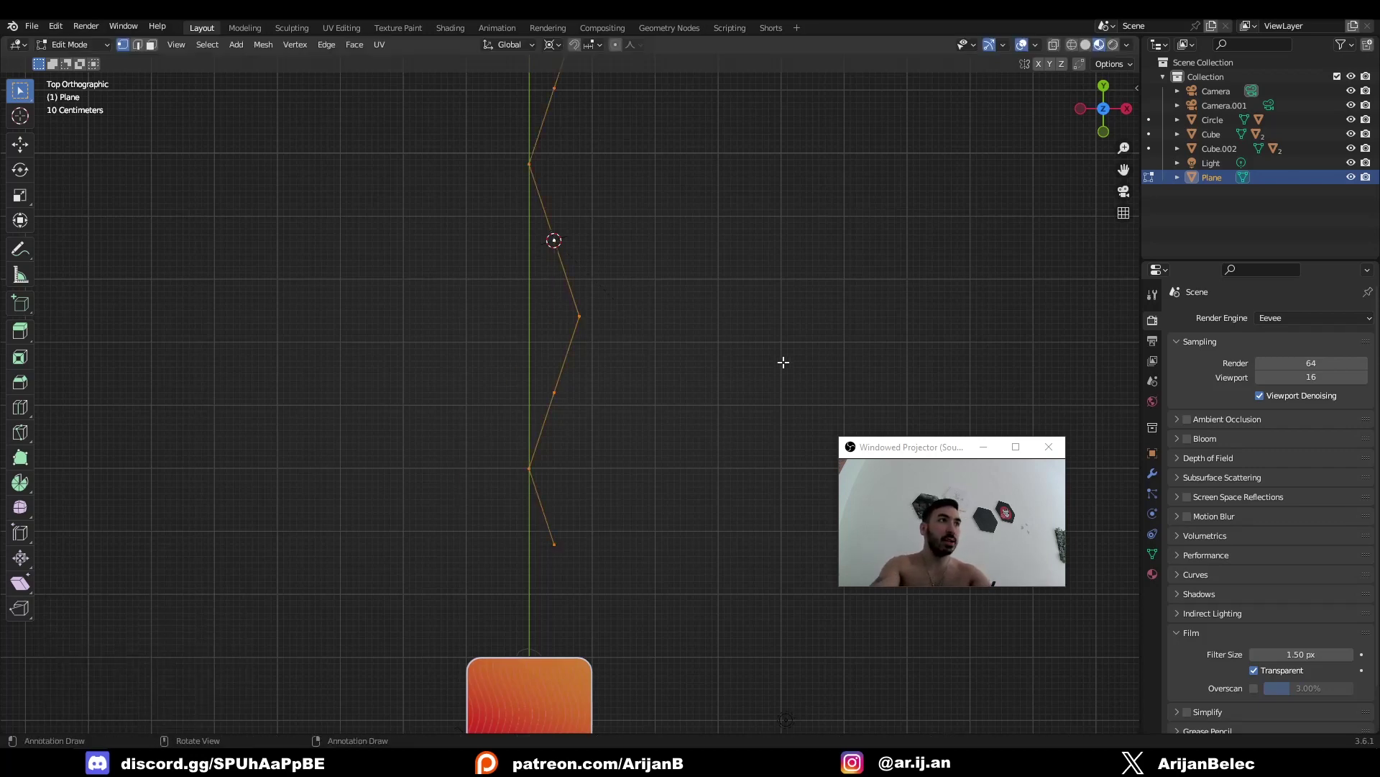
Snap the 3D cursor to the extended zigzag's new upper end and duplicate the full line rotated 180° around it
scroll(784, 361, down, 4)
key(shift+s)
click(601, 386)
key(shift+d)
text(r)
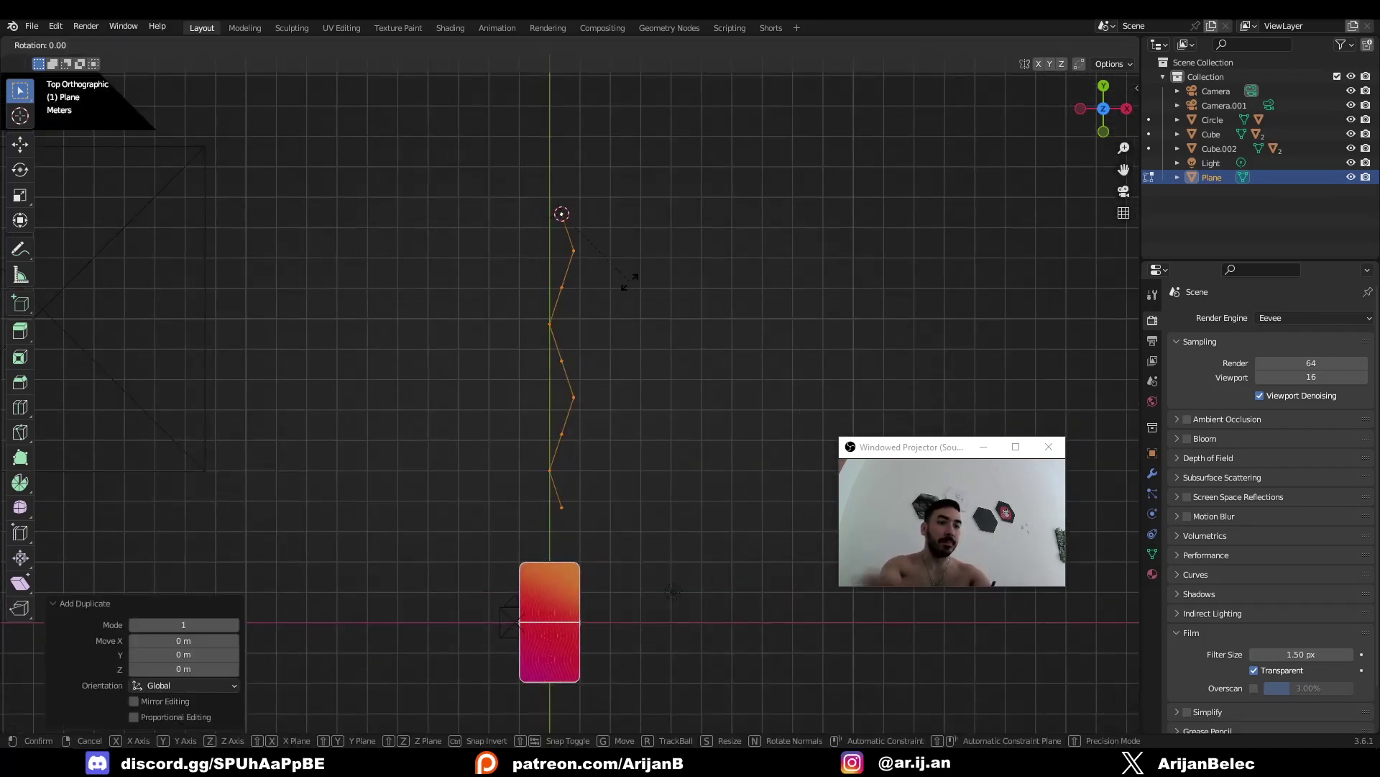
text(180)
key(Return)
Merge all zigzag vertices by distance to join the duplicated segments, and check the selection at a bend
key(a)
key(m)
key(b)
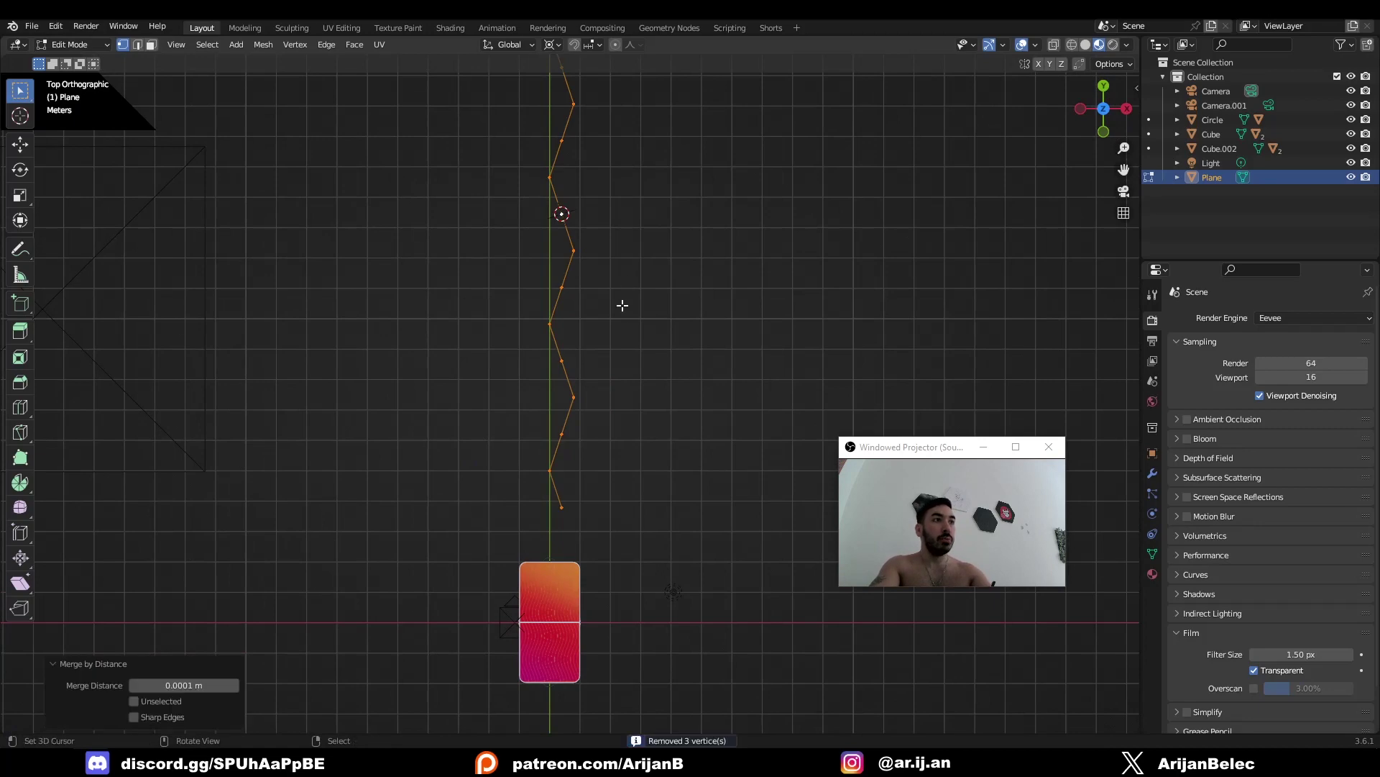
right_click(556, 326)
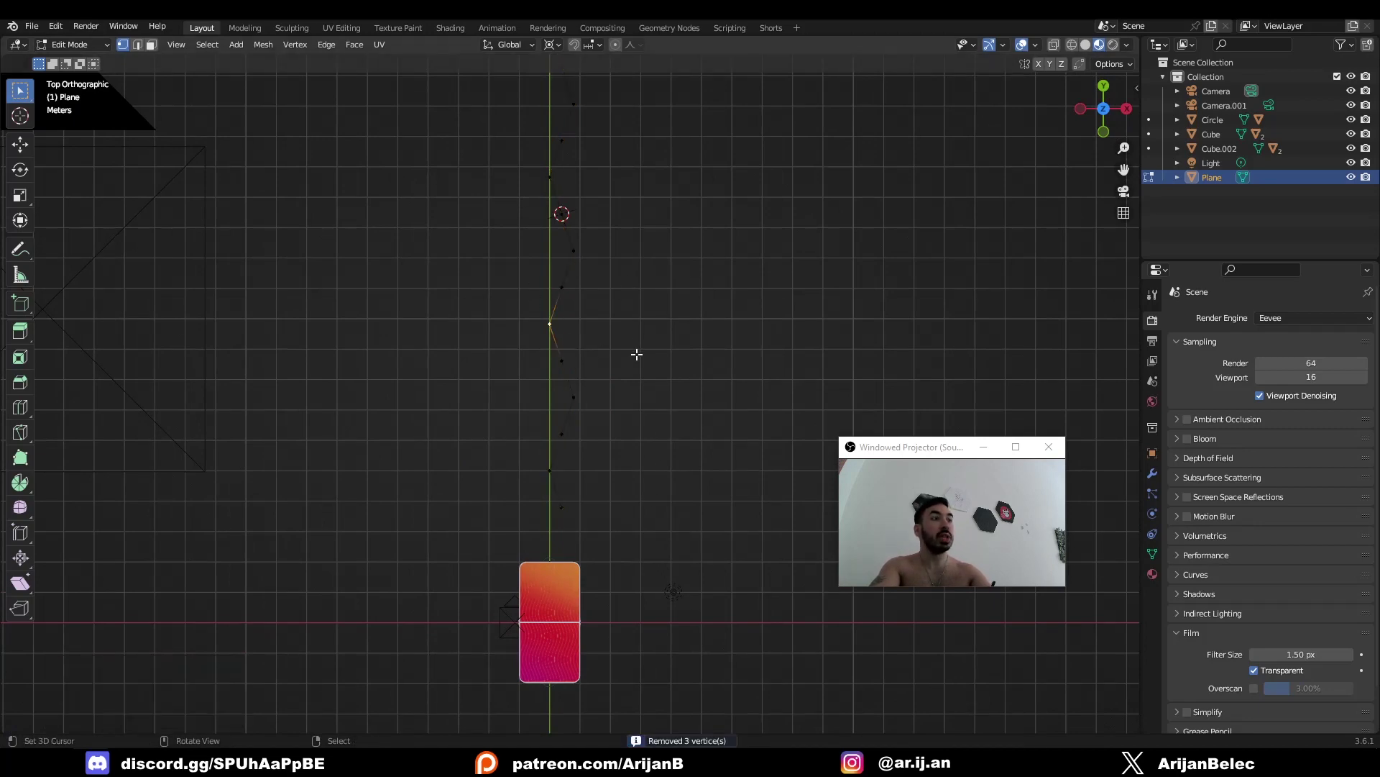
key(a)
Smooth the zigzag into a wave with a level 4 Subdivision modifier and apply the modifier
middle_drag(633, 352, 604, 345)
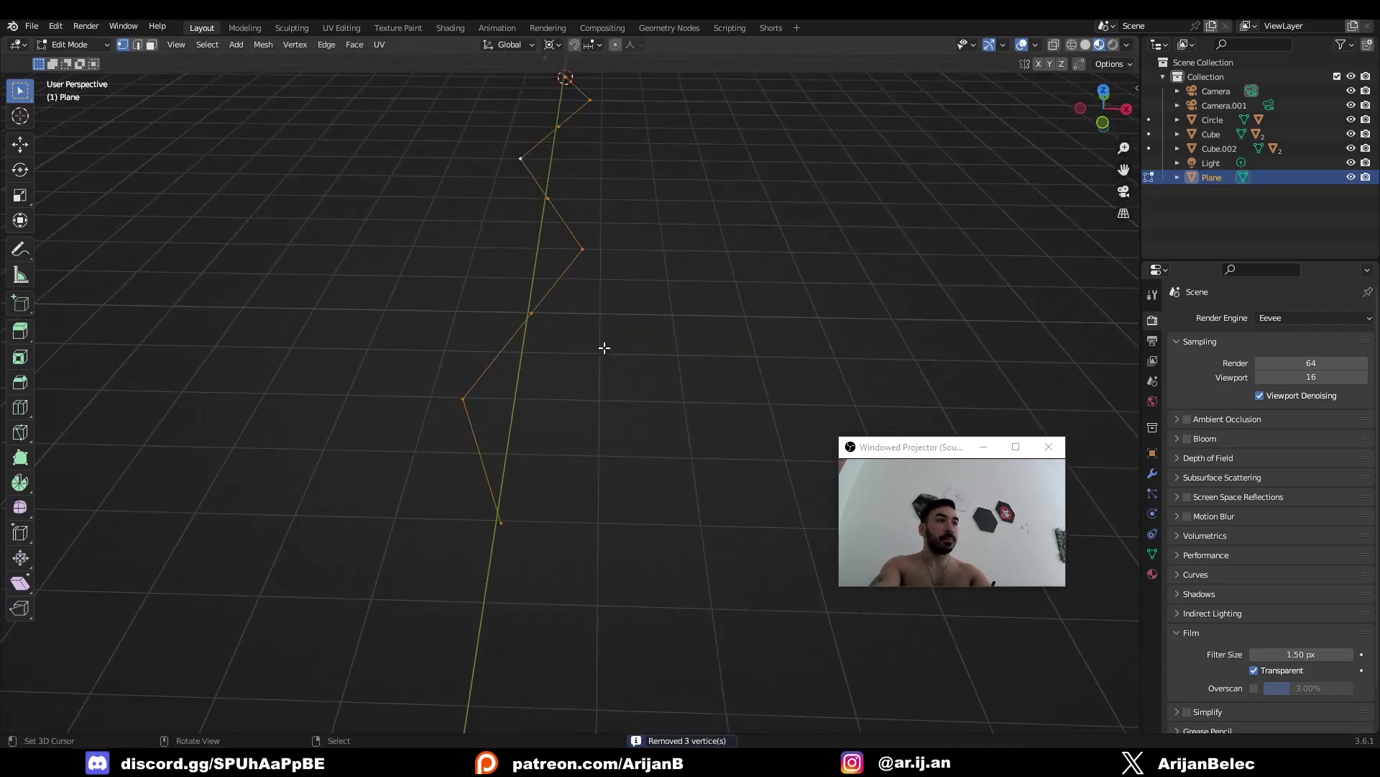
key(Tab)
key(ctrl+4)
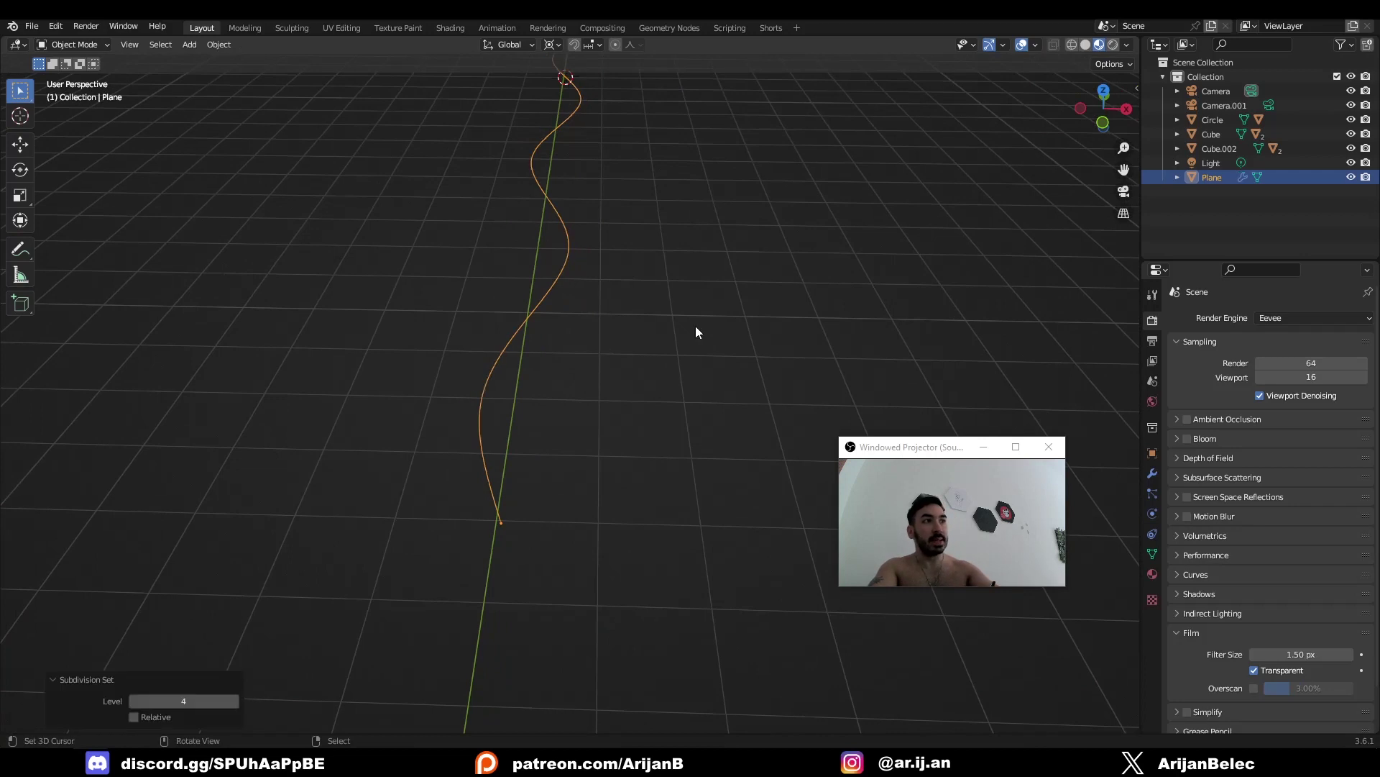
click(1153, 473)
click(1332, 342)
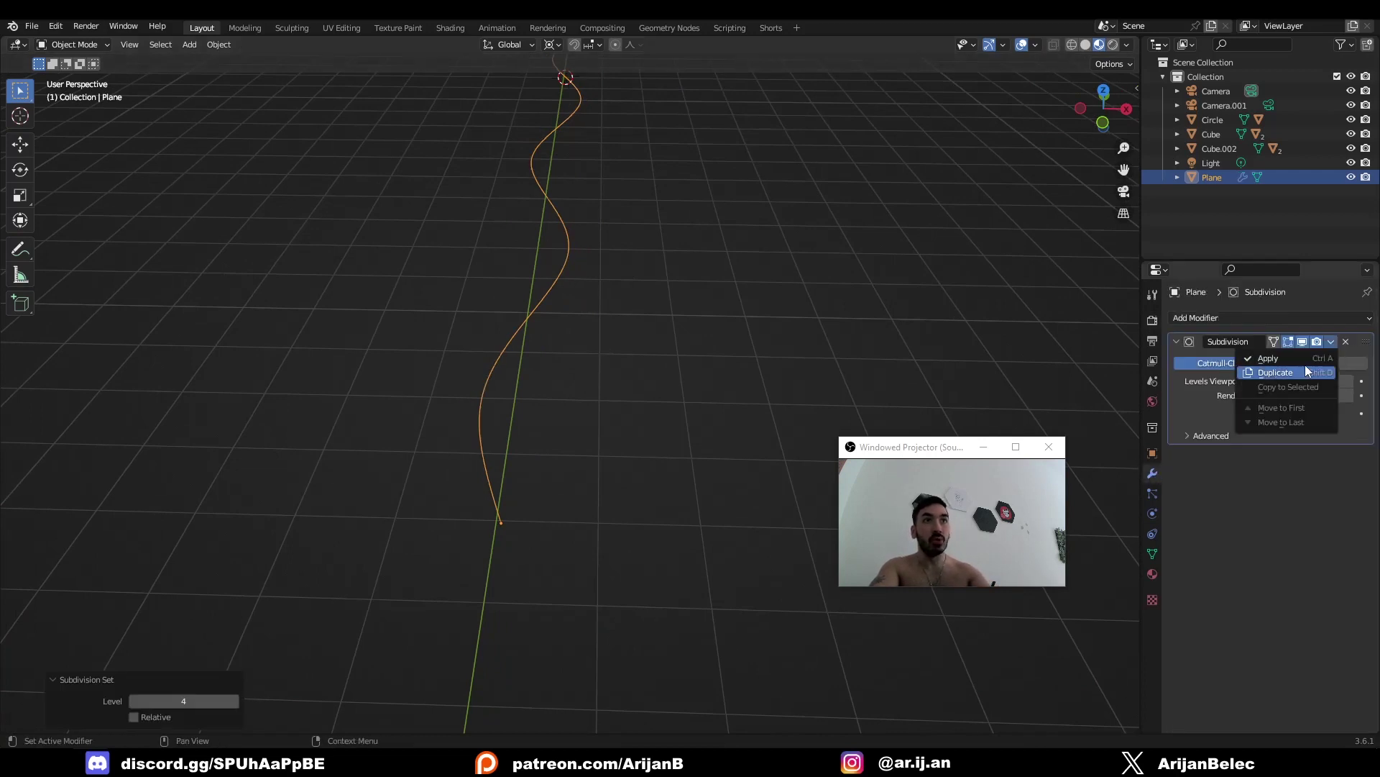
click(1303, 364)
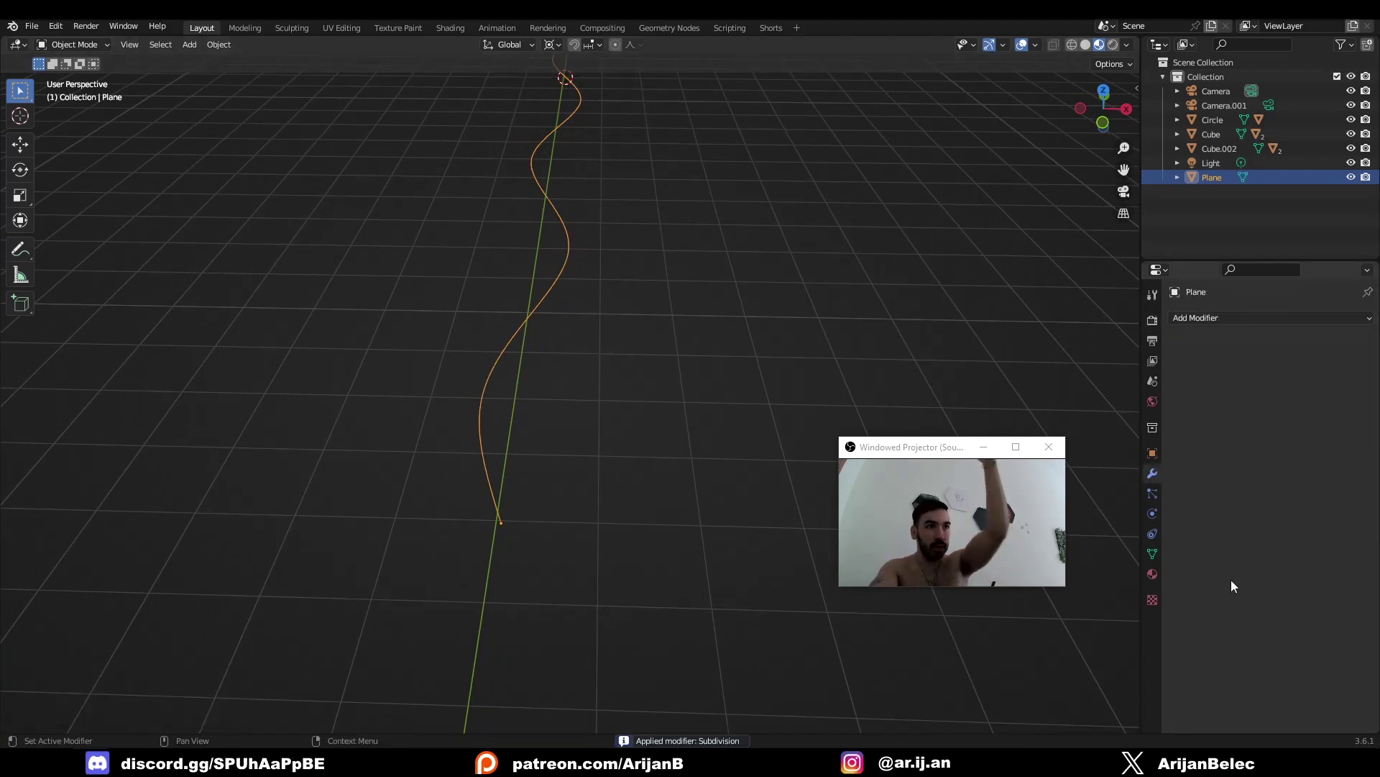
Extrude the entire wavy line upward along the Z axis into a thin vertical ribbon
mouse_move(624, 440)
middle_down()
mouse_move(656, 469)
mouse_move(613, 430)
middle_up()
key(KP_7)
key(Tab)
key(e)
right_click(614, 432)
key(g)
key(z)
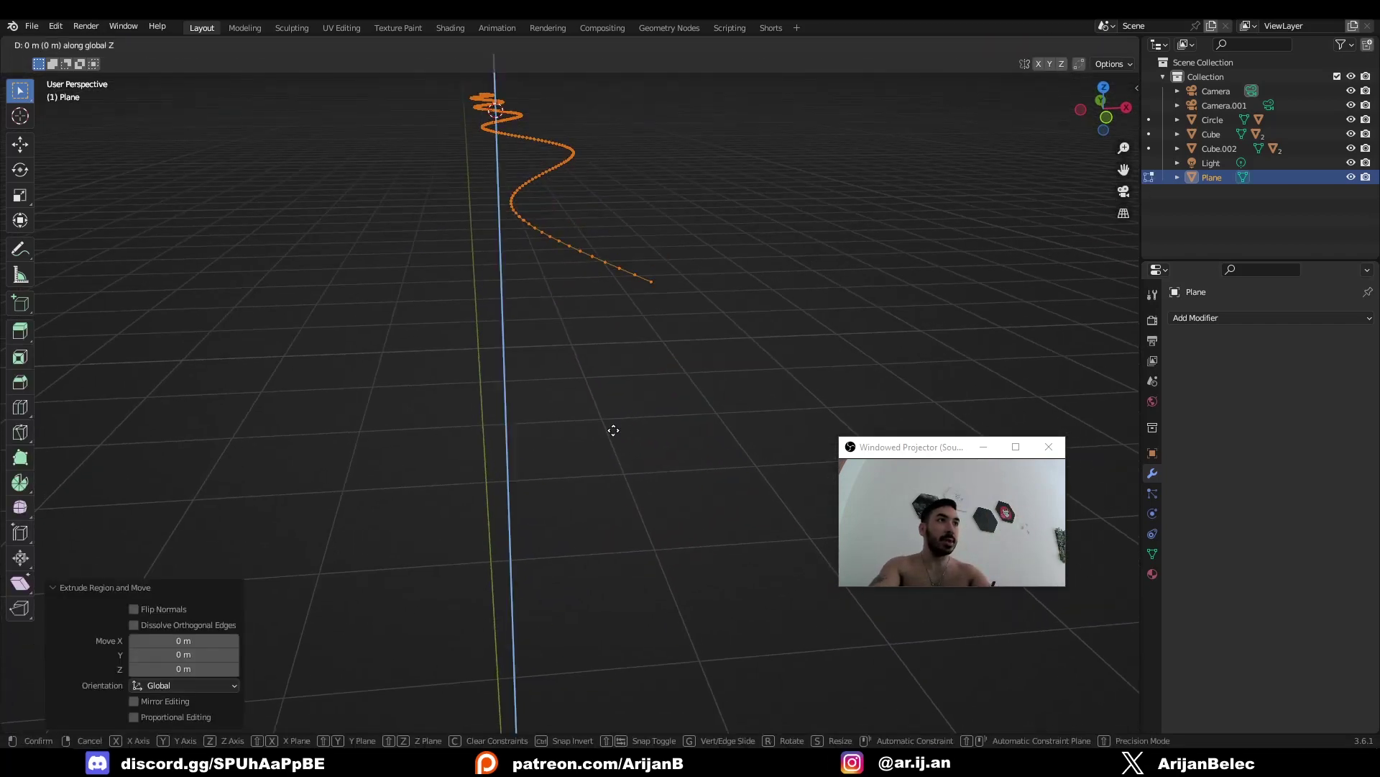
click(616, 372)
Merge the ribbon's vertices by distance and recalculate its normals
key(a)
key(m)
key(b)
key(shift+n)
Extrude the ribbon's faces and thicken them along their normals by about 0.04 m with Shrink/Fatten
middle_drag(617, 371, 564, 320)
key(e)
right_click(579, 330)
key(alt+s)
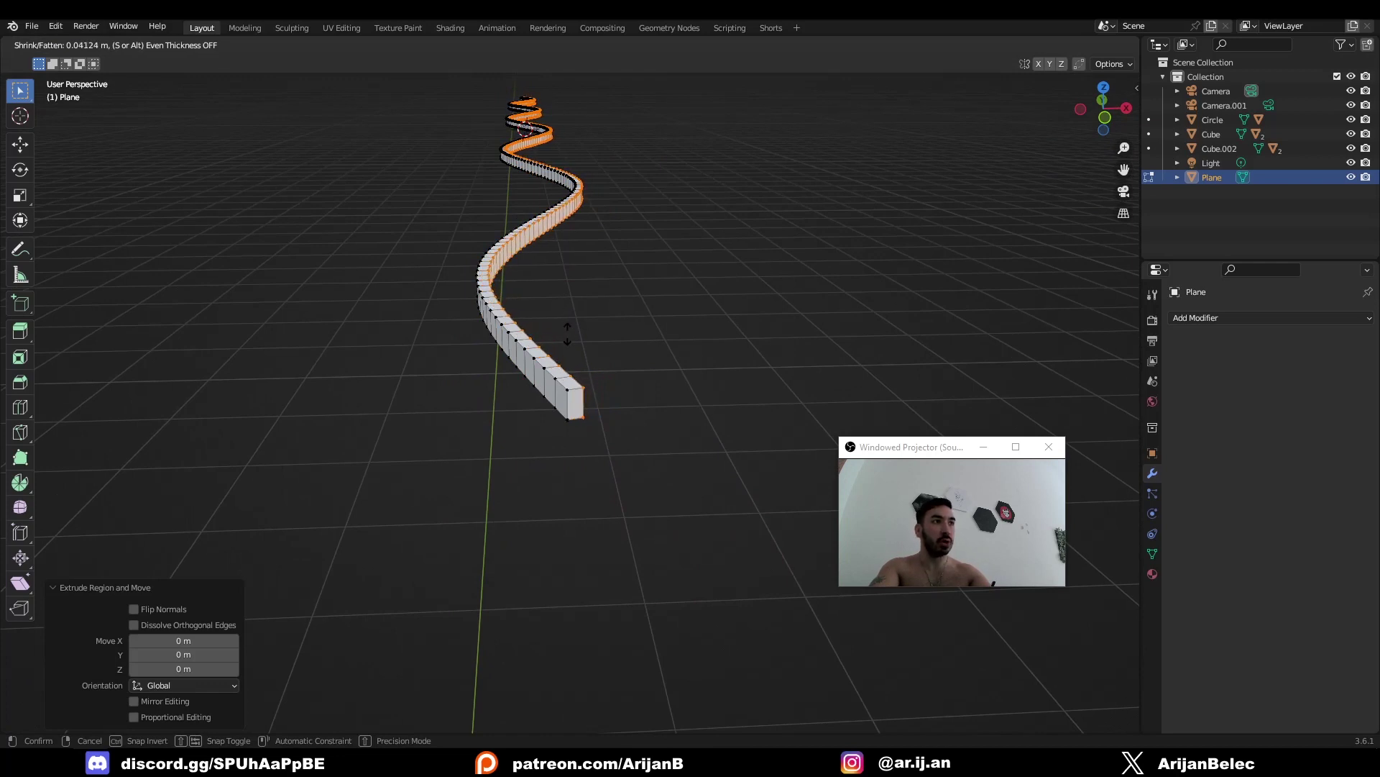
click(567, 333)
middle_drag(568, 333, 573, 340)
Select the two upper edge loops of the thickened ribbon and delete them to leave a flat wavy strip
scroll(573, 340, up, 3)
key(3)
key(1)
alt+click(594, 382)
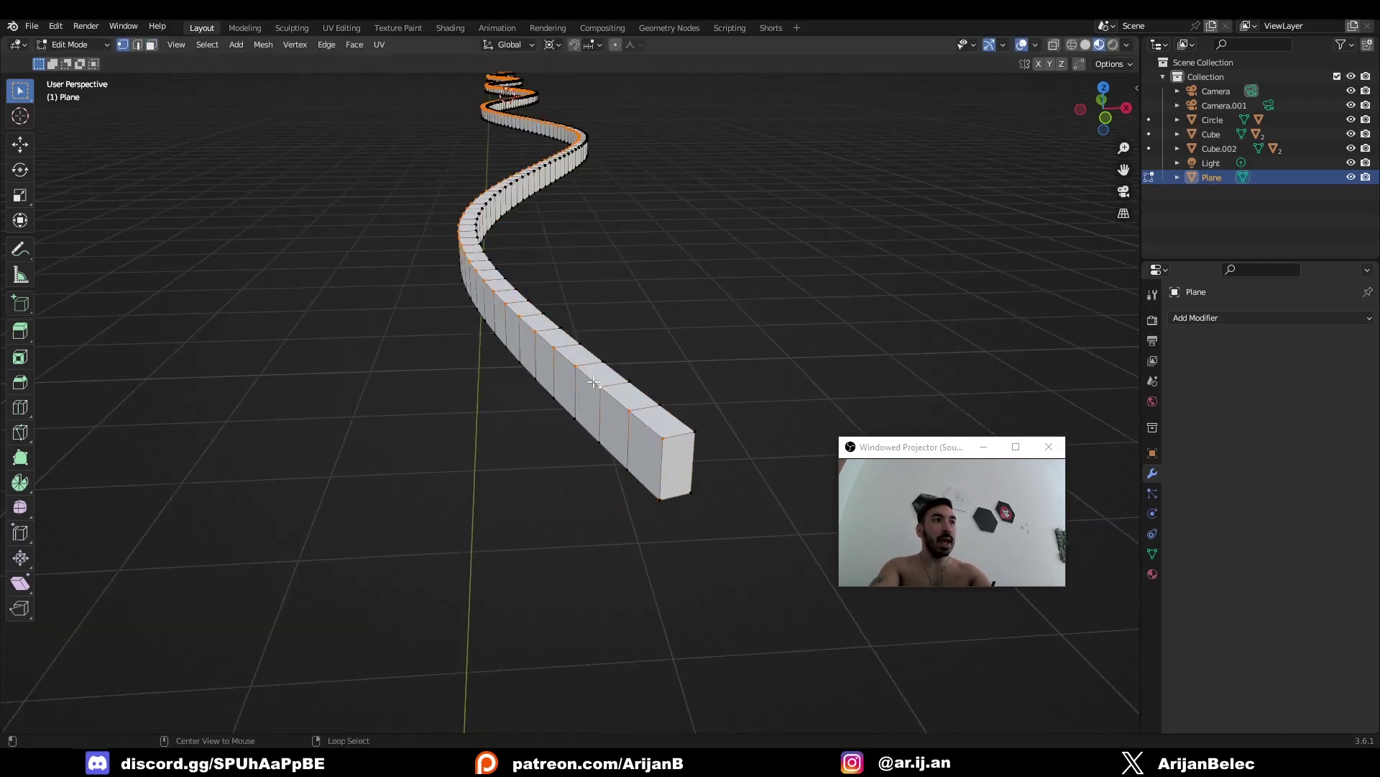
alt+shift+right_click(616, 372)
key(x)
click(635, 180)
key(Tab)
Examine the wavy strip's width and edge spacing from above in wireframe display
middle_drag(593, 280, 602, 395)
key(KP_7)
scroll(601, 396, down, 5)
key(shift+z)
key(Tab)
key(a)
key(Tab)
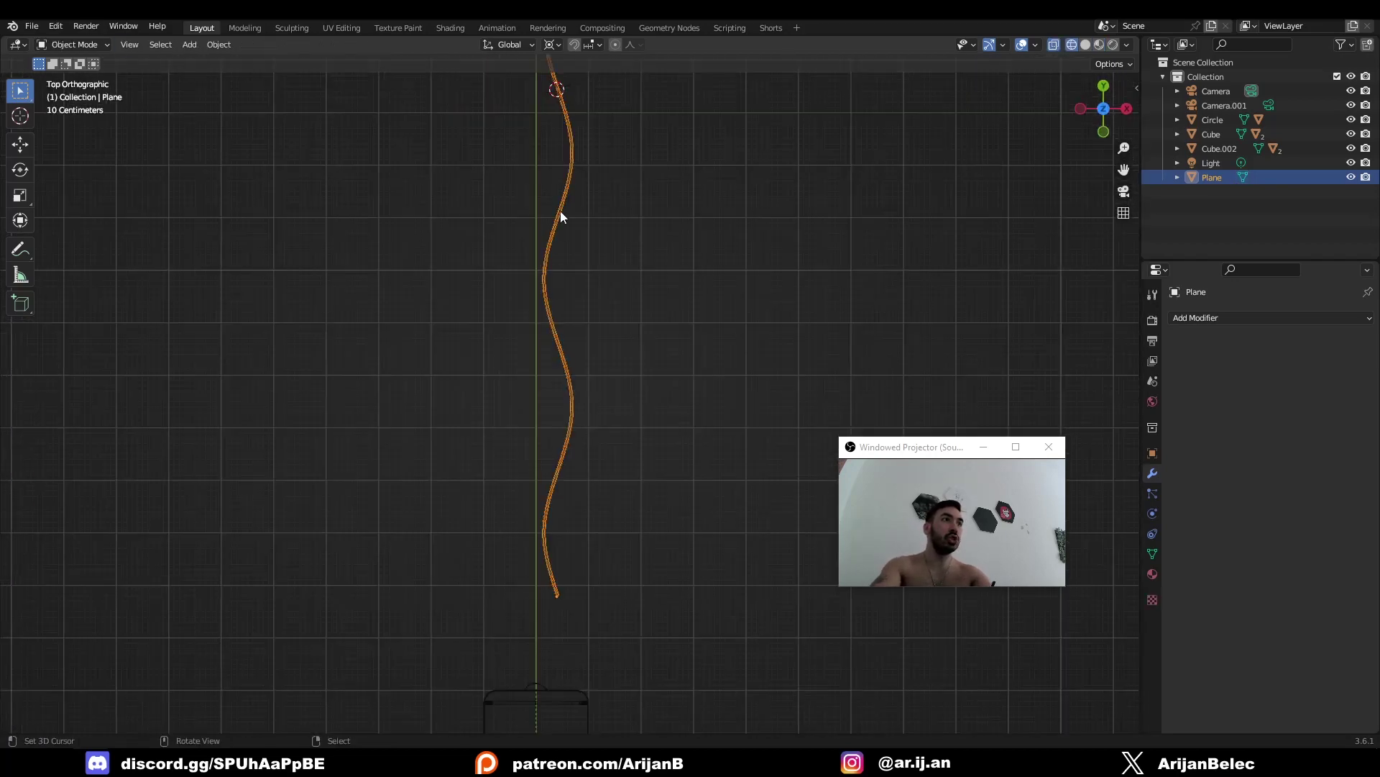
scroll(568, 317, up, 4)
key(Tab)
scroll(539, 340, up, 2)
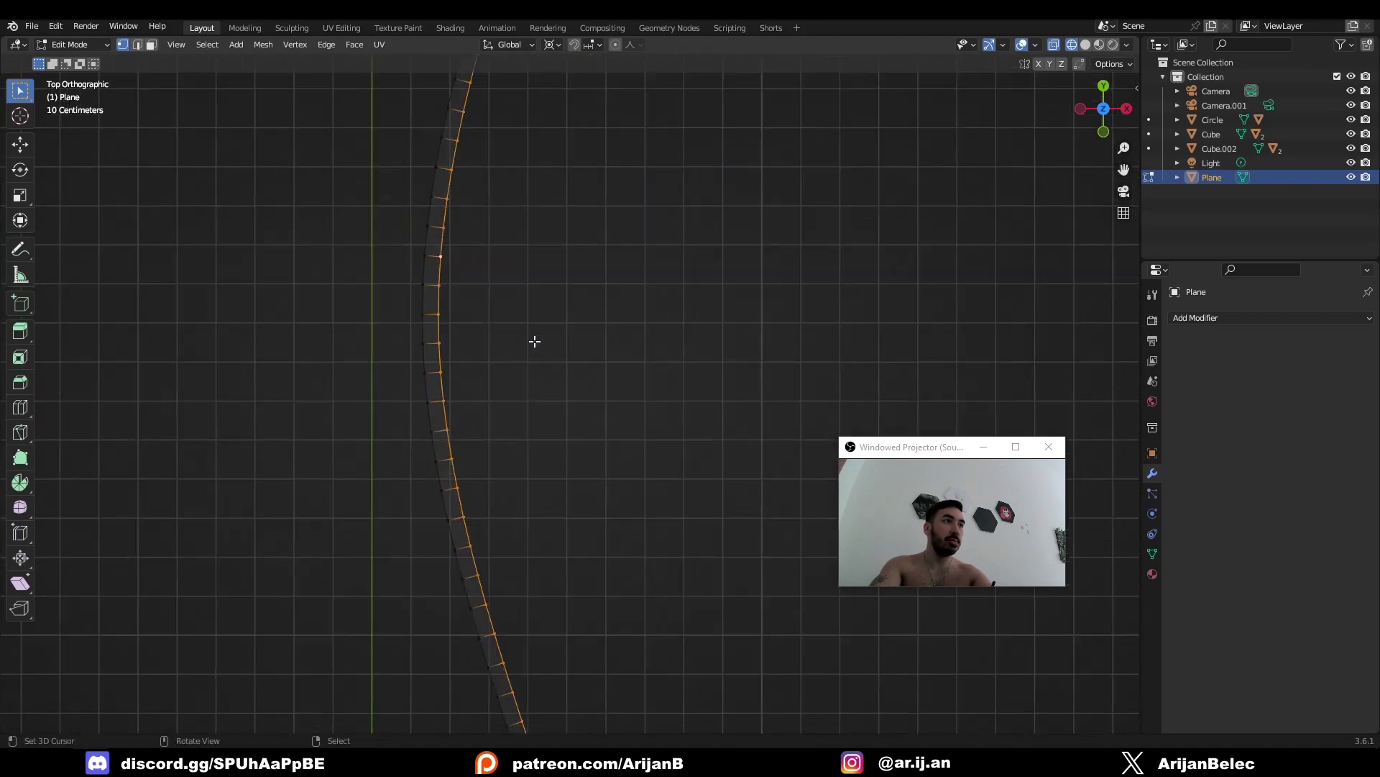
key(Tab)
scroll(553, 359, down, 5)
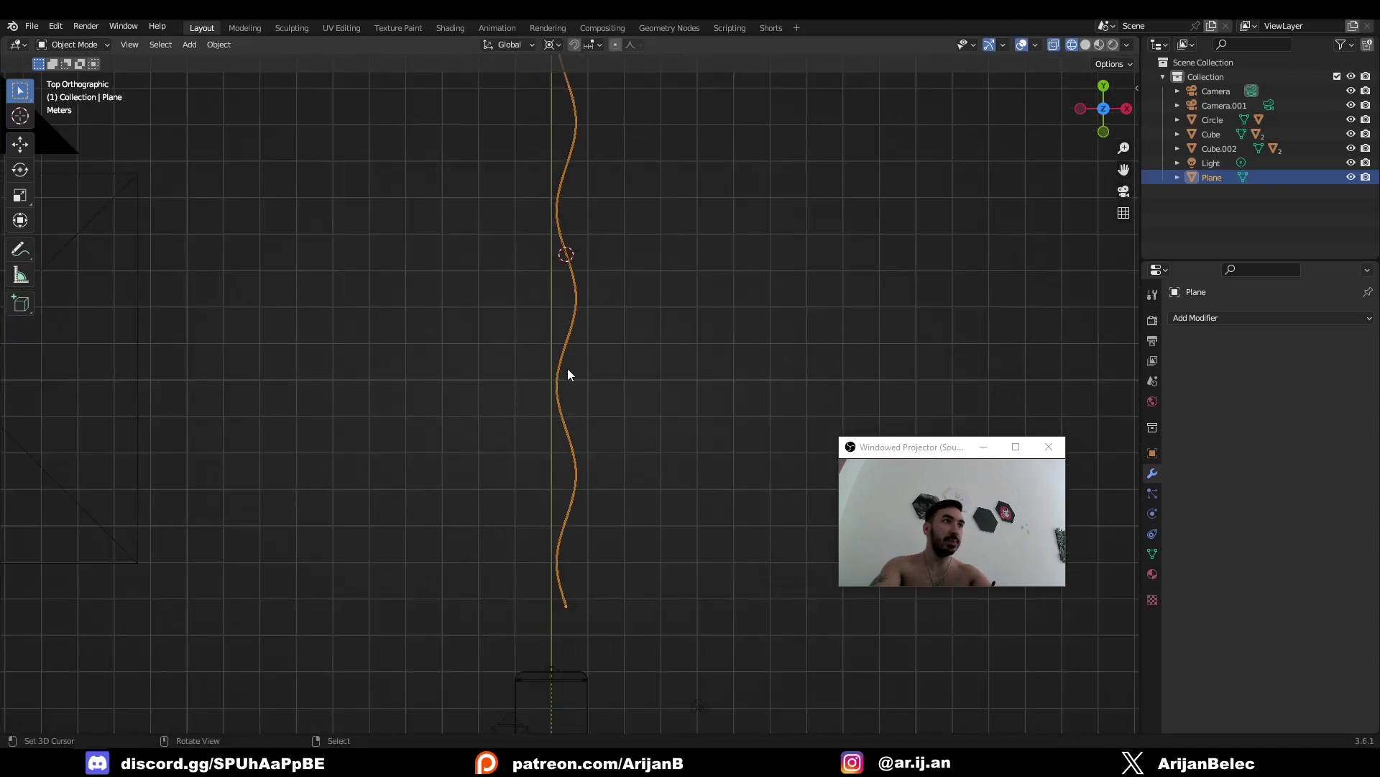
Add an Array modifier to the wavy strip with a relative X offset factor of 0.5
key(alt+a)
right_click(567, 329)
scroll(598, 383, up, 5)
shift+middle_drag(599, 384, 603, 346)
scroll(713, 408, down, 4)
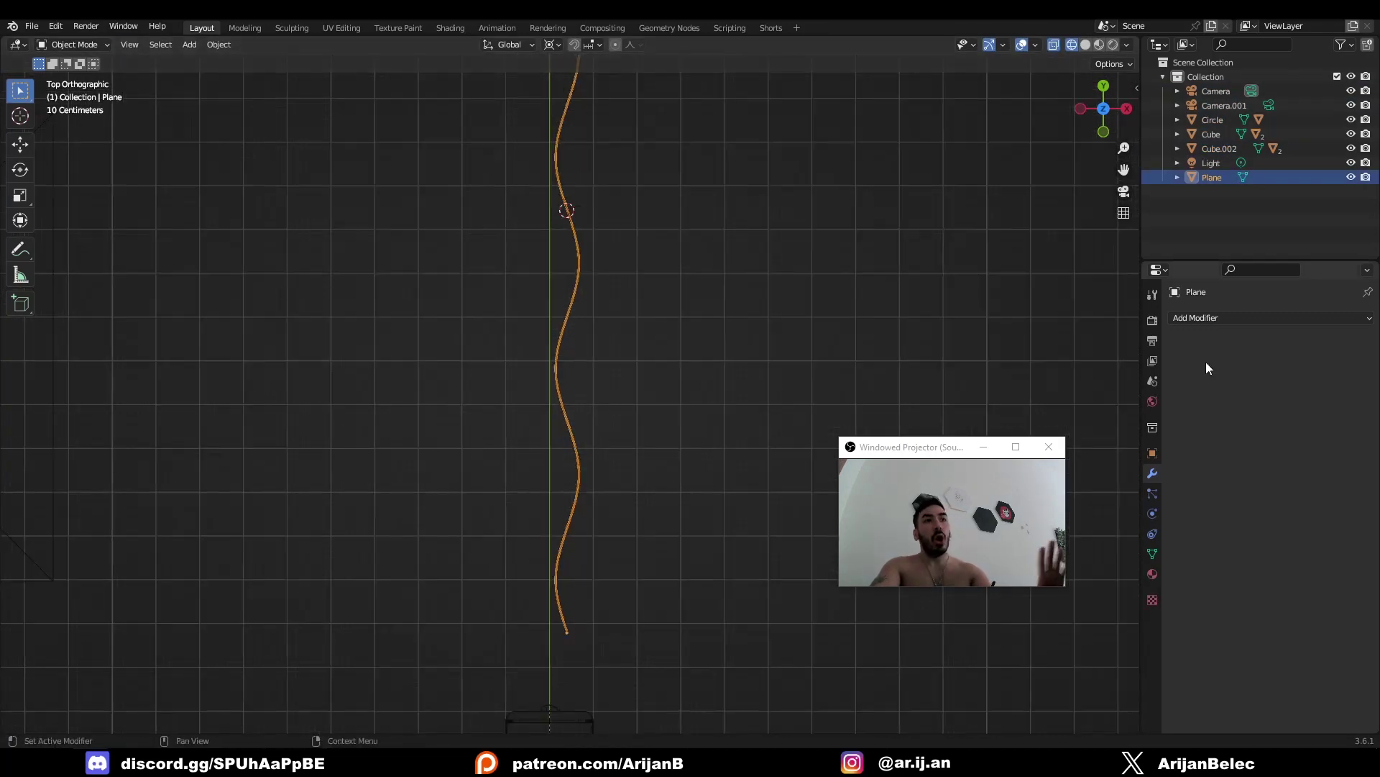
click(1204, 318)
click(1109, 355)
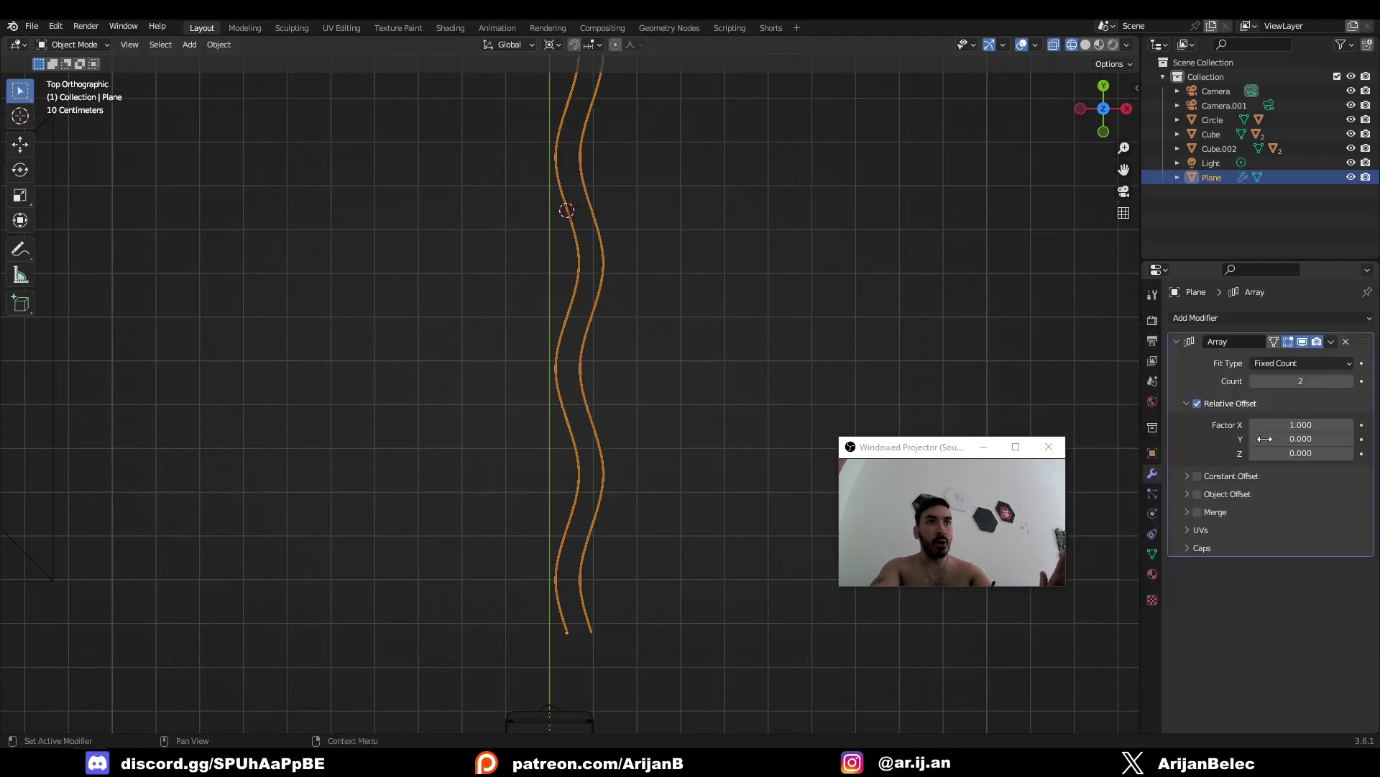
drag(1302, 425, 1277, 424)
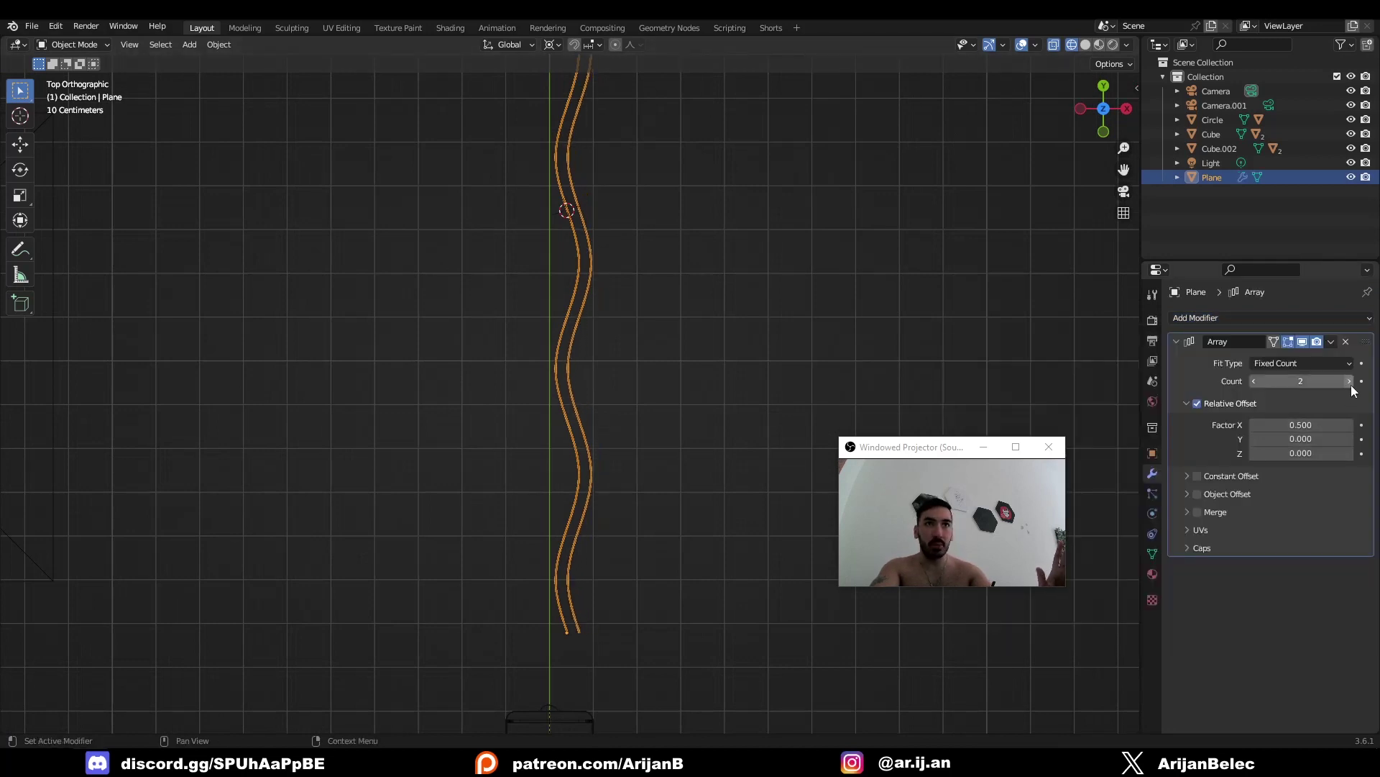
Set the wavy strip's Array count to 75 so the lines fill a wide wave pattern
mouse_move(1352, 388)
mouse_down()
mouse_move(1379, 389)
mouse_move(1351, 381)
mouse_up()
right_click(400, 373)
scroll(590, 348, down, 2)
shift+middle_drag(590, 348, 409, 434)
right_click(538, 368)
shift+middle_drag(555, 364, 495, 397)
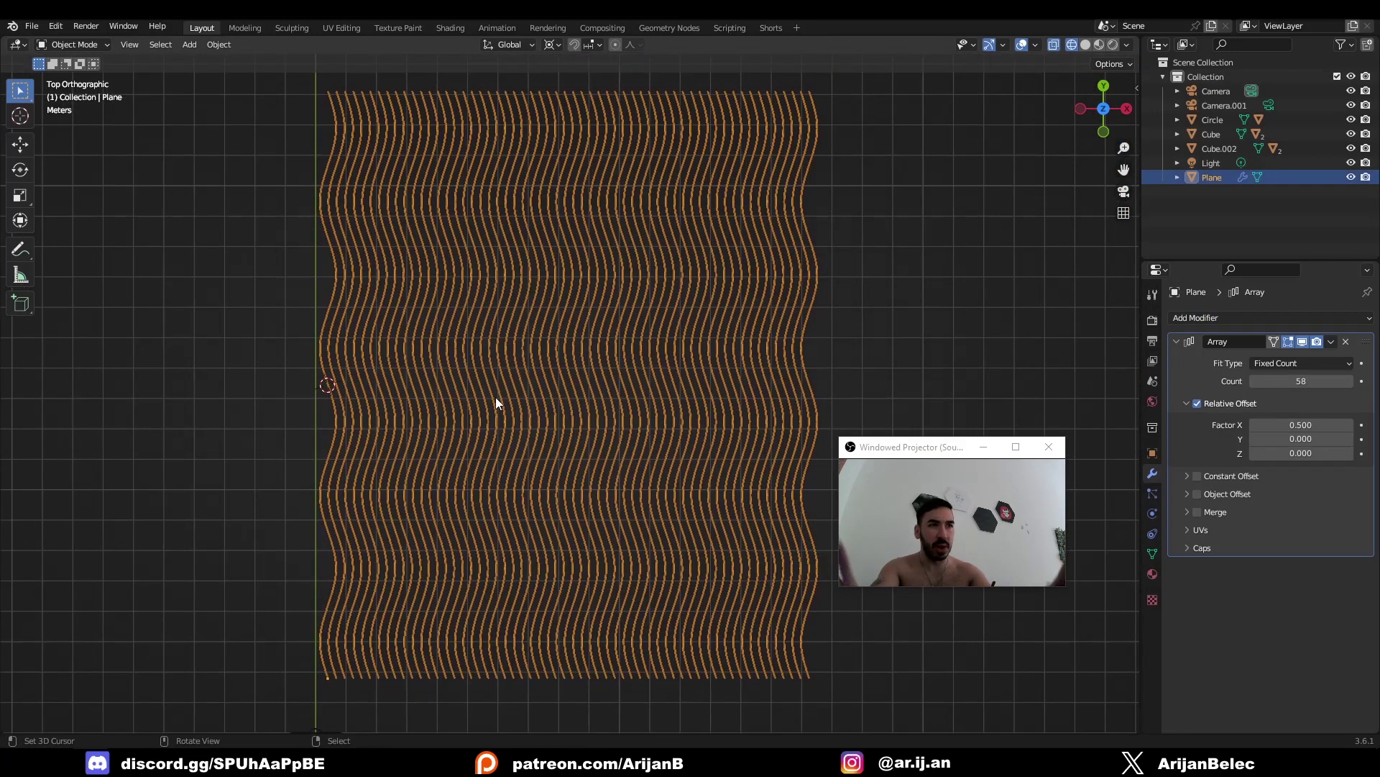
drag(1266, 381, 1313, 381)
mouse_move(265, 416)
middle_down()
mouse_move(490, 429)
mouse_move(536, 348)
middle_up()
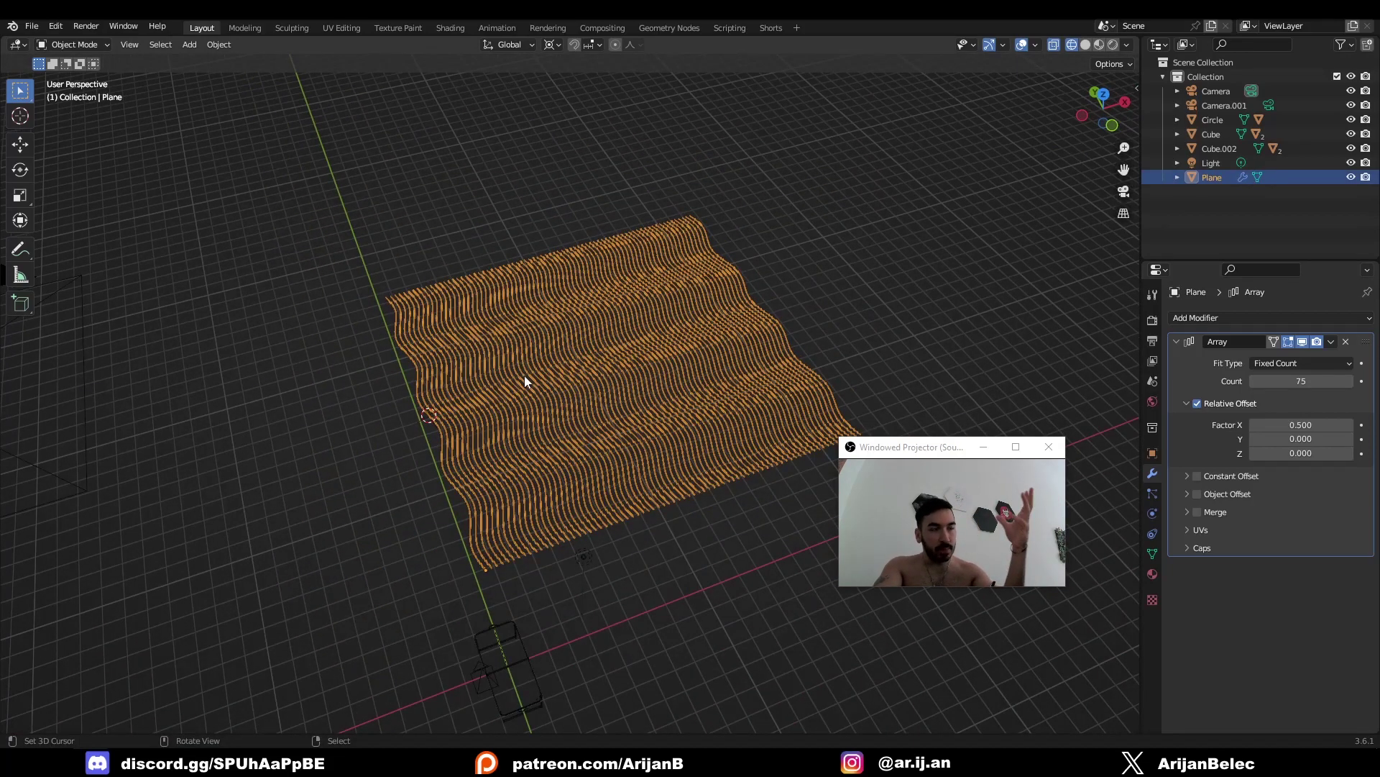
middle_drag(524, 377, 378, 567)
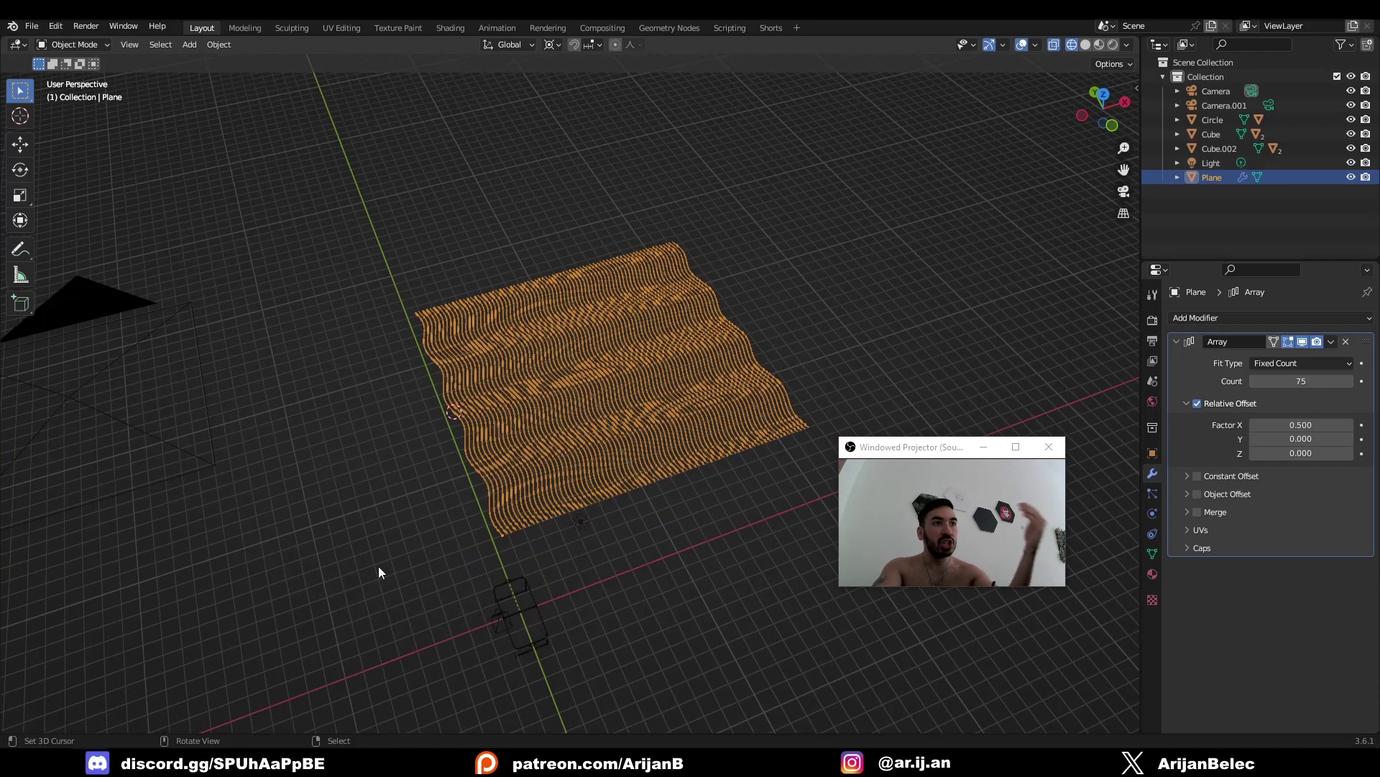
Switch to the image editor to view the purple-red-orange gradient image, and return to Blender
mouse_move(156, 762)
click(113, 718)
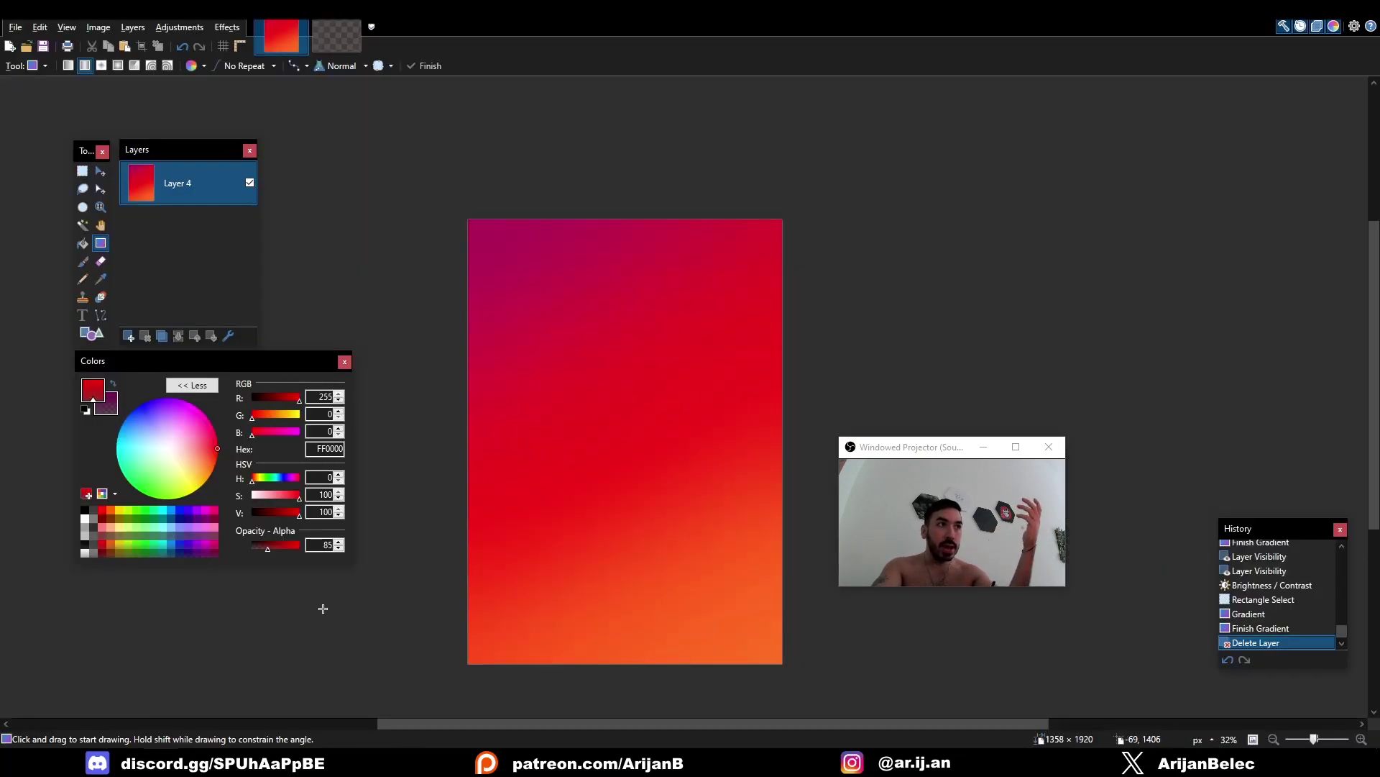
key(alt+Tab)
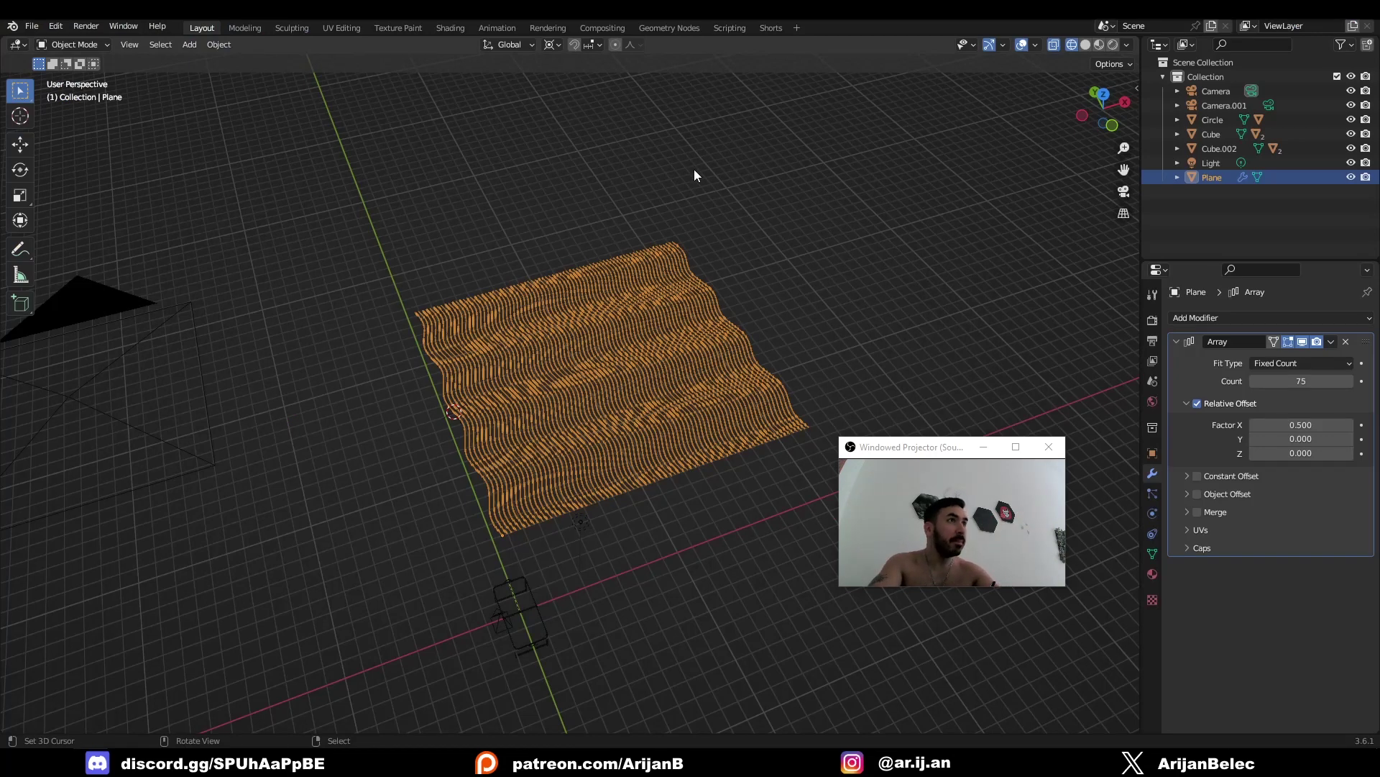
Add a mesh circle beside the wave pattern, snap the 3D cursor to its centre and start editing it
key(shift+a)
mouse_move(693, 169)
click(752, 194)
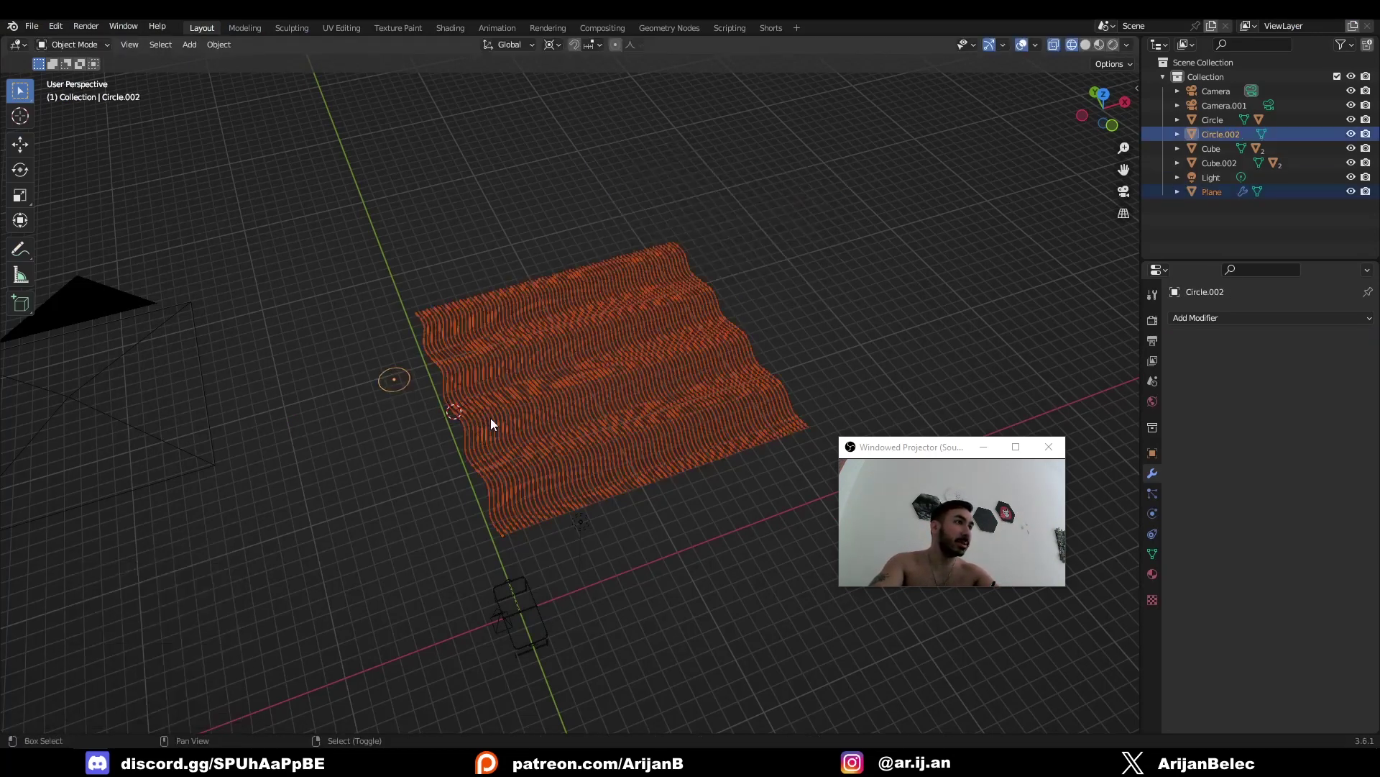
shift+middle_drag(490, 421, 570, 399)
scroll(477, 397, up, 2)
right_click(436, 354)
key(shift+s)
key(2)
key(Tab)
middle_drag(436, 392, 499, 404)
scroll(482, 412, up, 5)
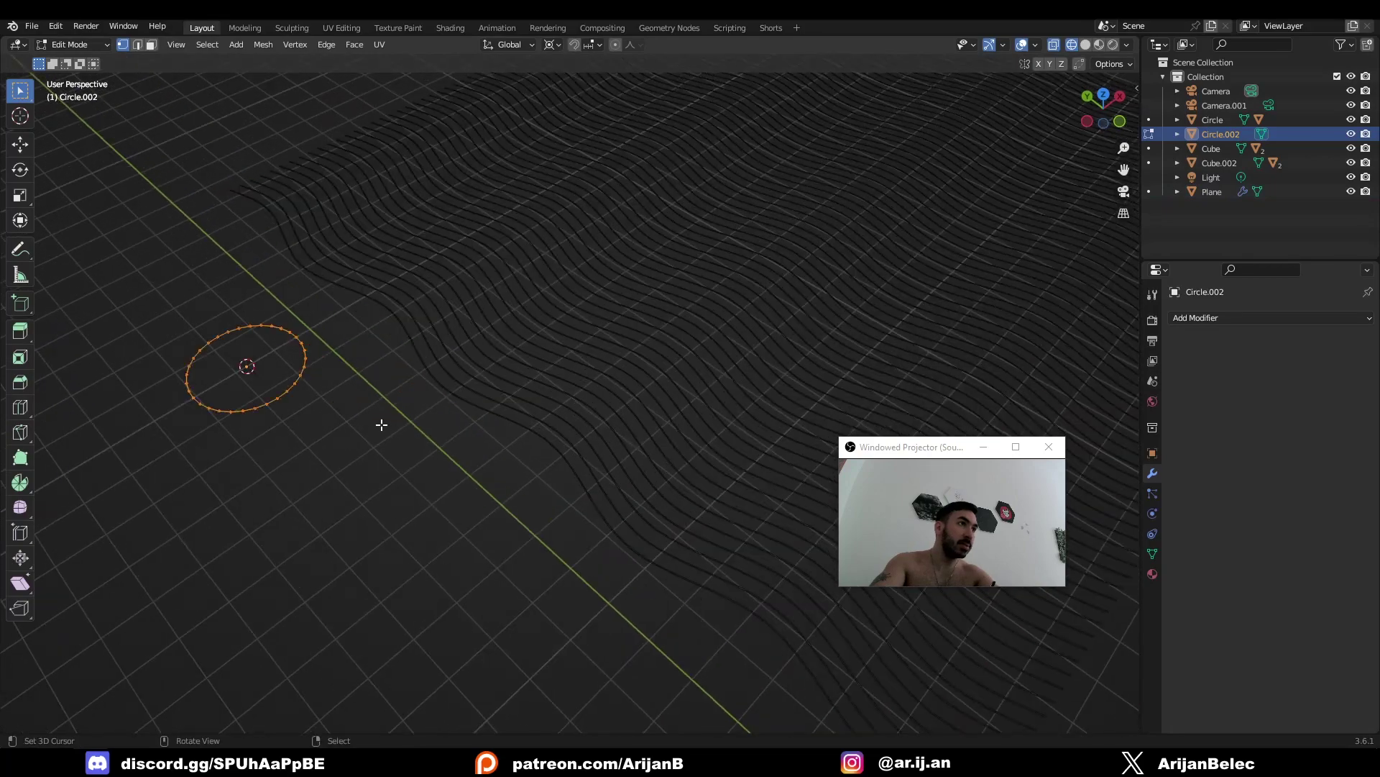
Extrude the circle's edge loop outward with a scale of about 1.18 to form a flat ring
key(e)
right_click(382, 425)
key(s)
click(419, 417)
key(KP_7)
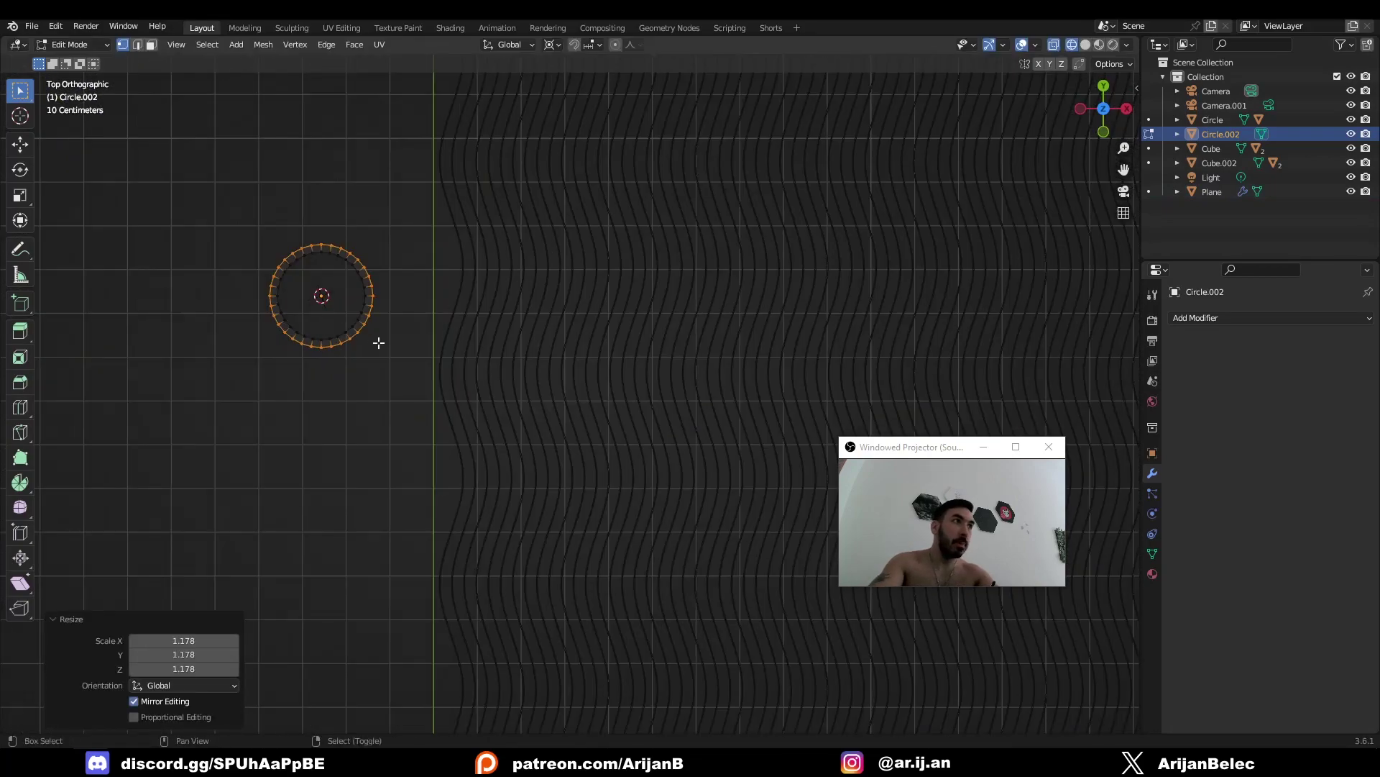
Copy a short upper segment of the ring's inner edge and place it inside the ring for the left eye
key(KP_Decimal)
key(2)
click(545, 307)
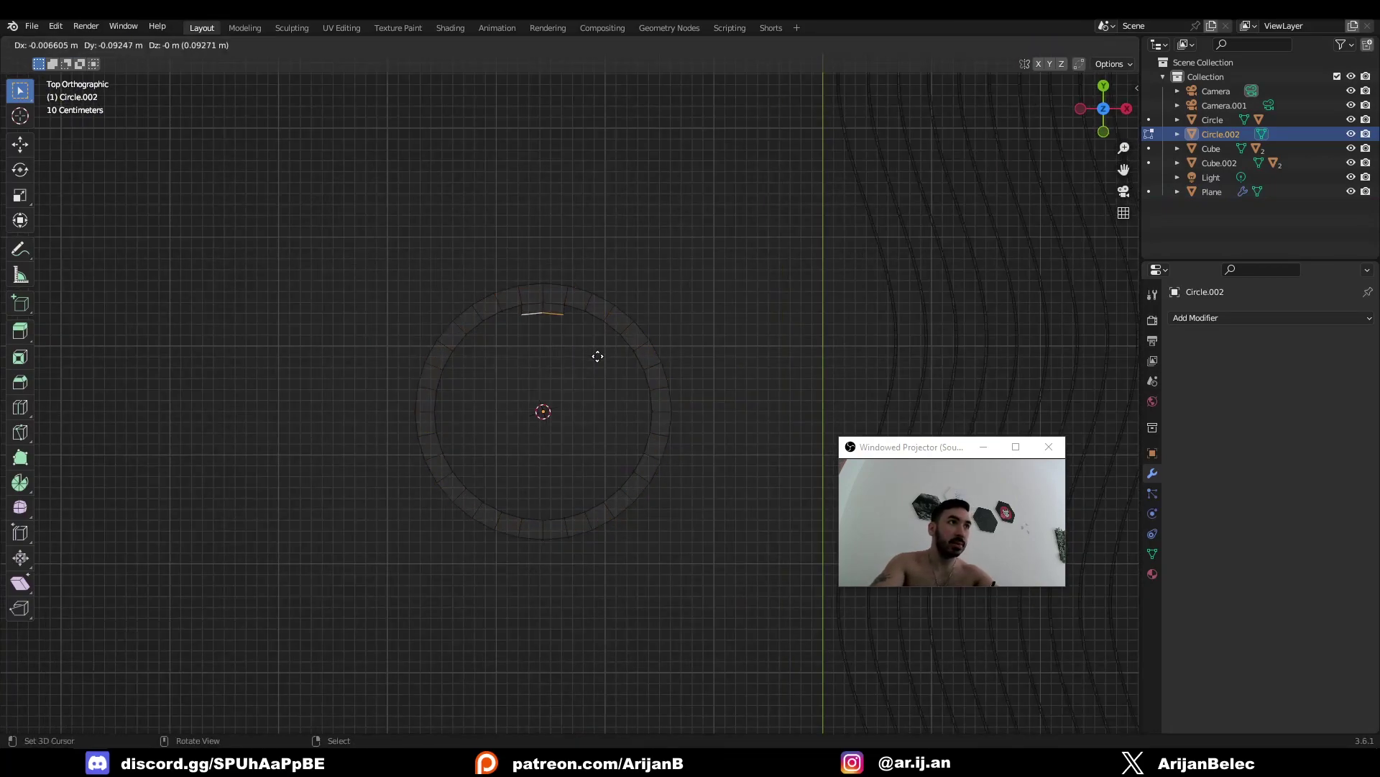
key(g)
key(y)
click(601, 392)
key(g)
click(550, 403)
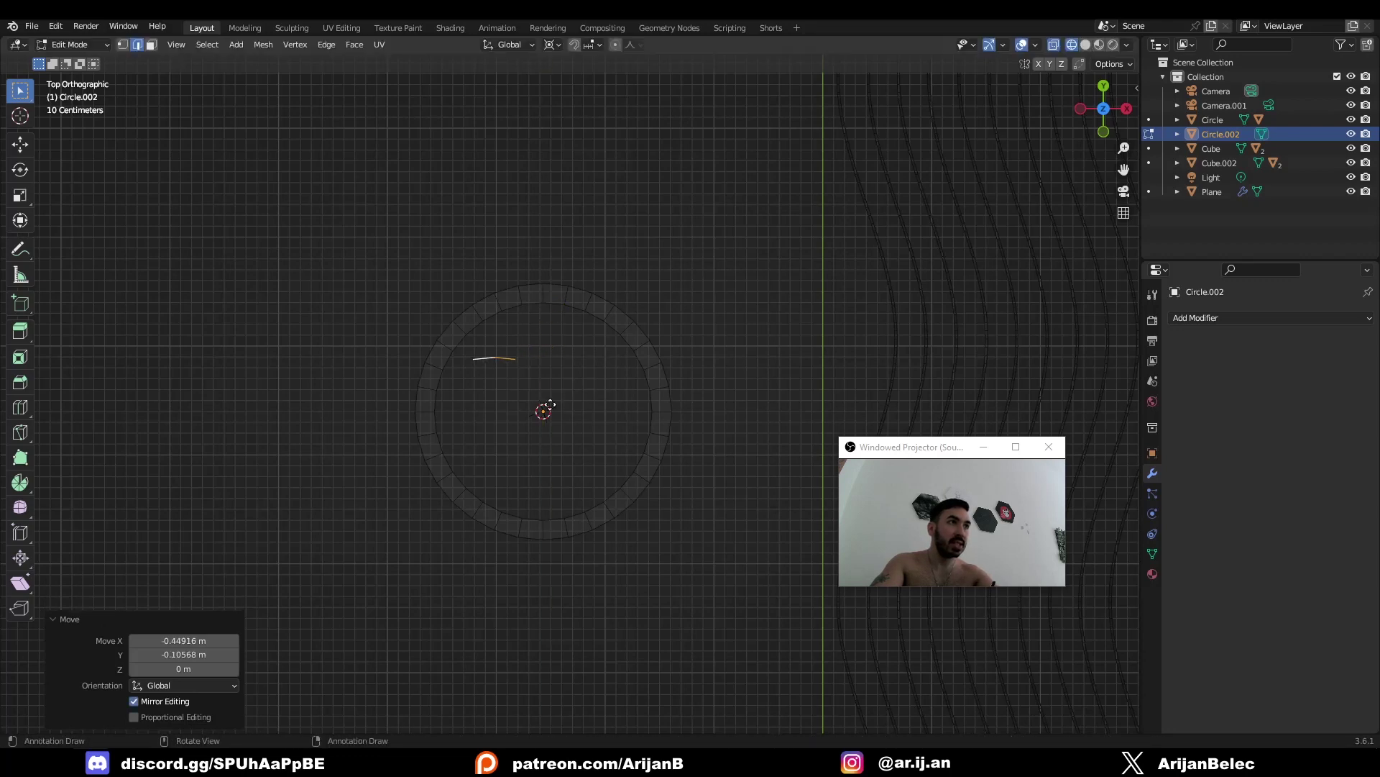
Extrude the eye segment downward along Y into a tall face strip and duplicate it sideways as the second eye
key(e)
right_click(551, 402)
key(g)
key(y)
click(549, 468)
shift+click(497, 392)
key(shift+d)
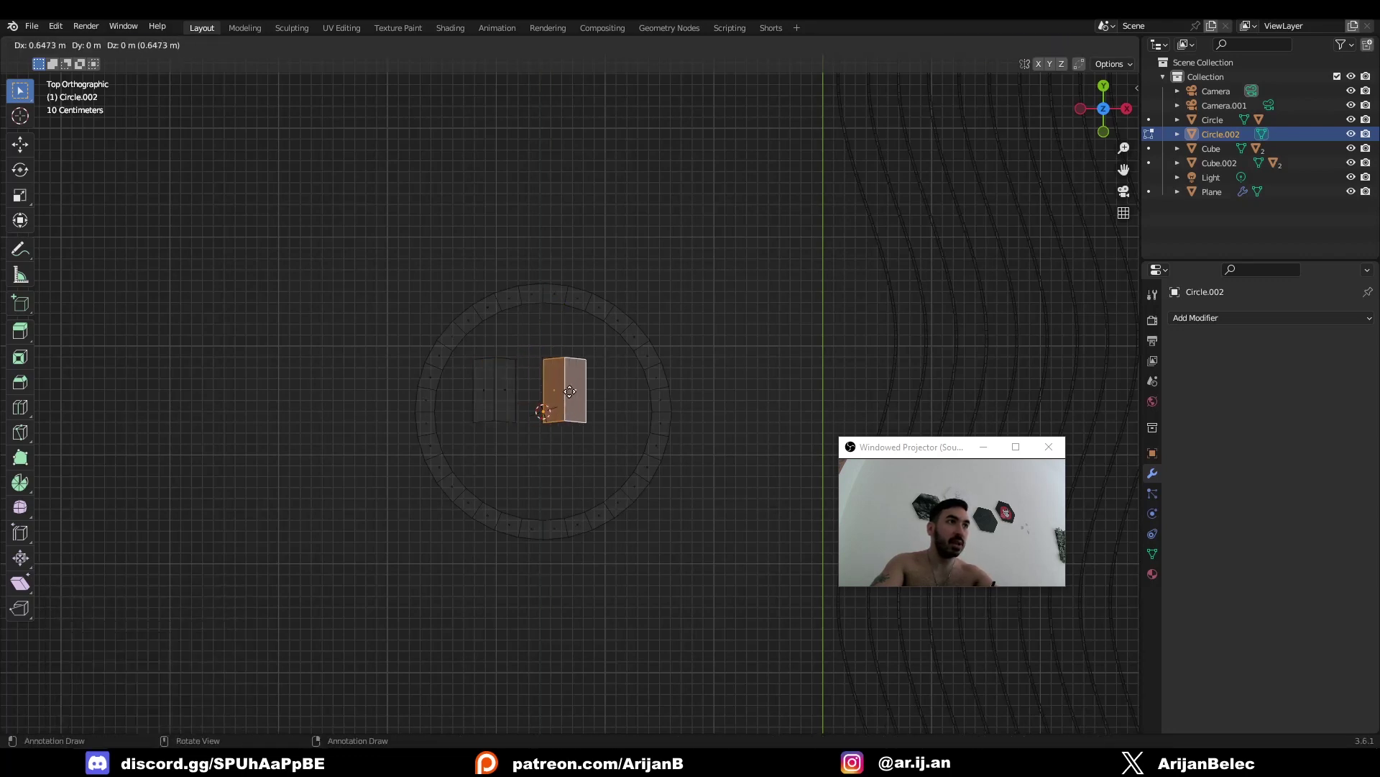
click(588, 393)
Duplicate a ring vertex below the eyes and extrude it into a four-segment curved smile line
key(1)
click(441, 453)
key(g)
right_click(498, 448)
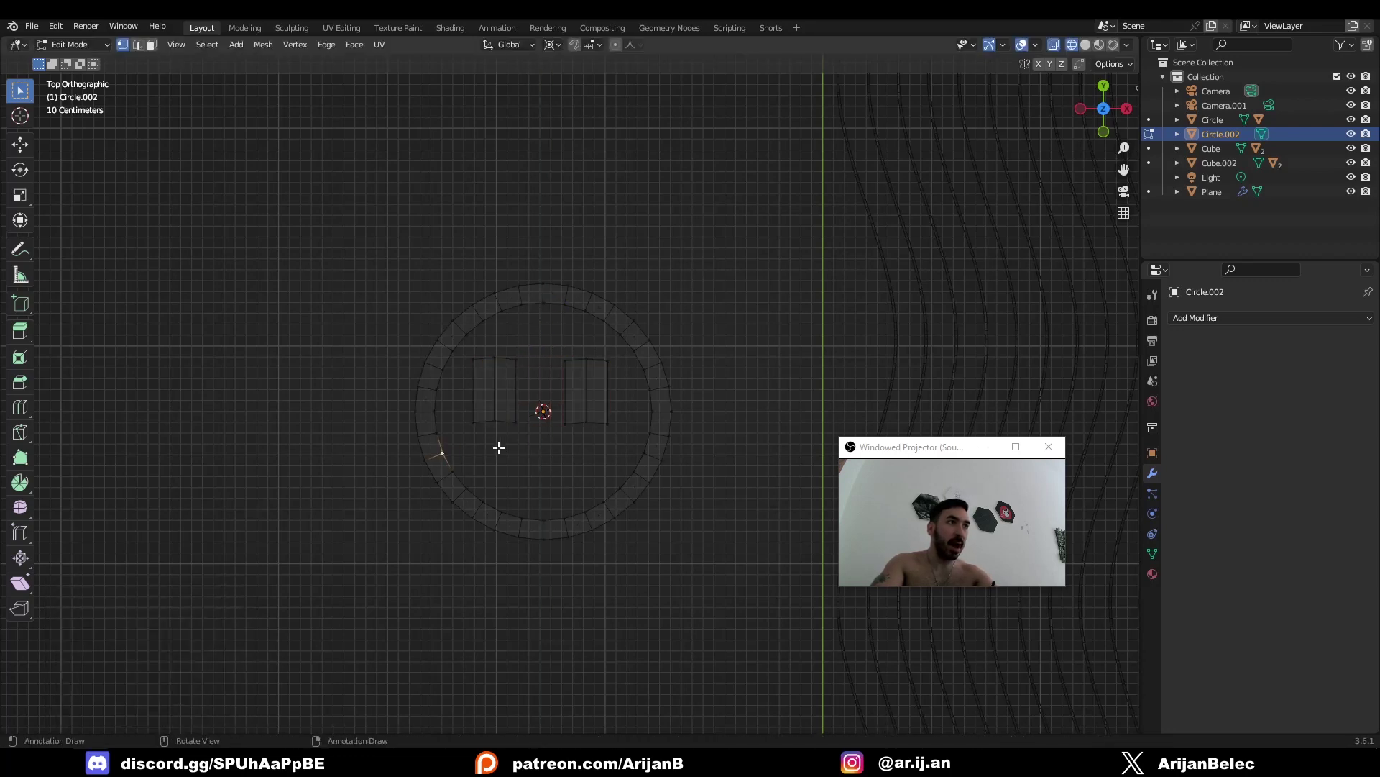
key(shift+d)
click(518, 453)
key(e)
click(550, 467)
key(e)
click(598, 471)
key(e)
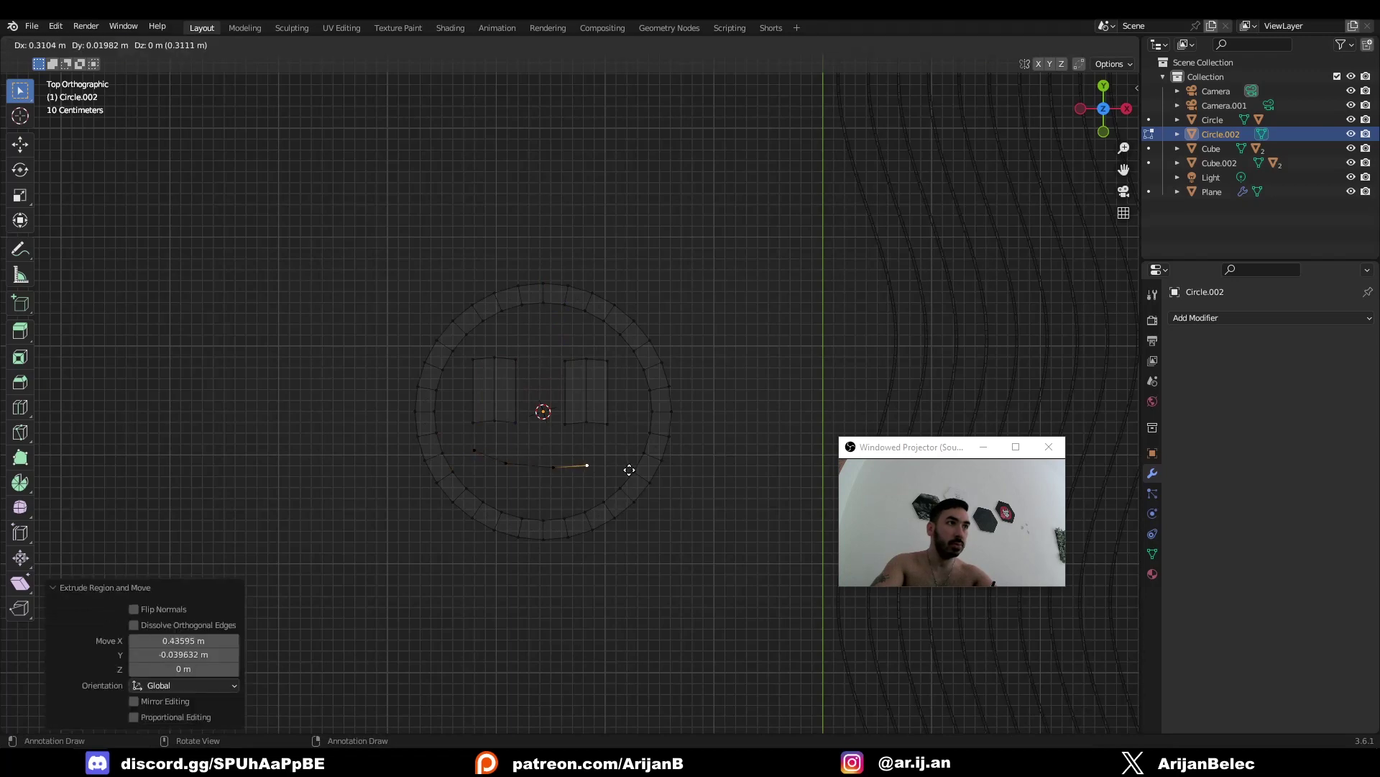
click(631, 468)
key(e)
click(650, 461)
Select the whole smile line and extrude it downward by about 0.13 m to give the mouth thickness
key(2)
alt+right_click(559, 466)
key(e)
click(577, 479)
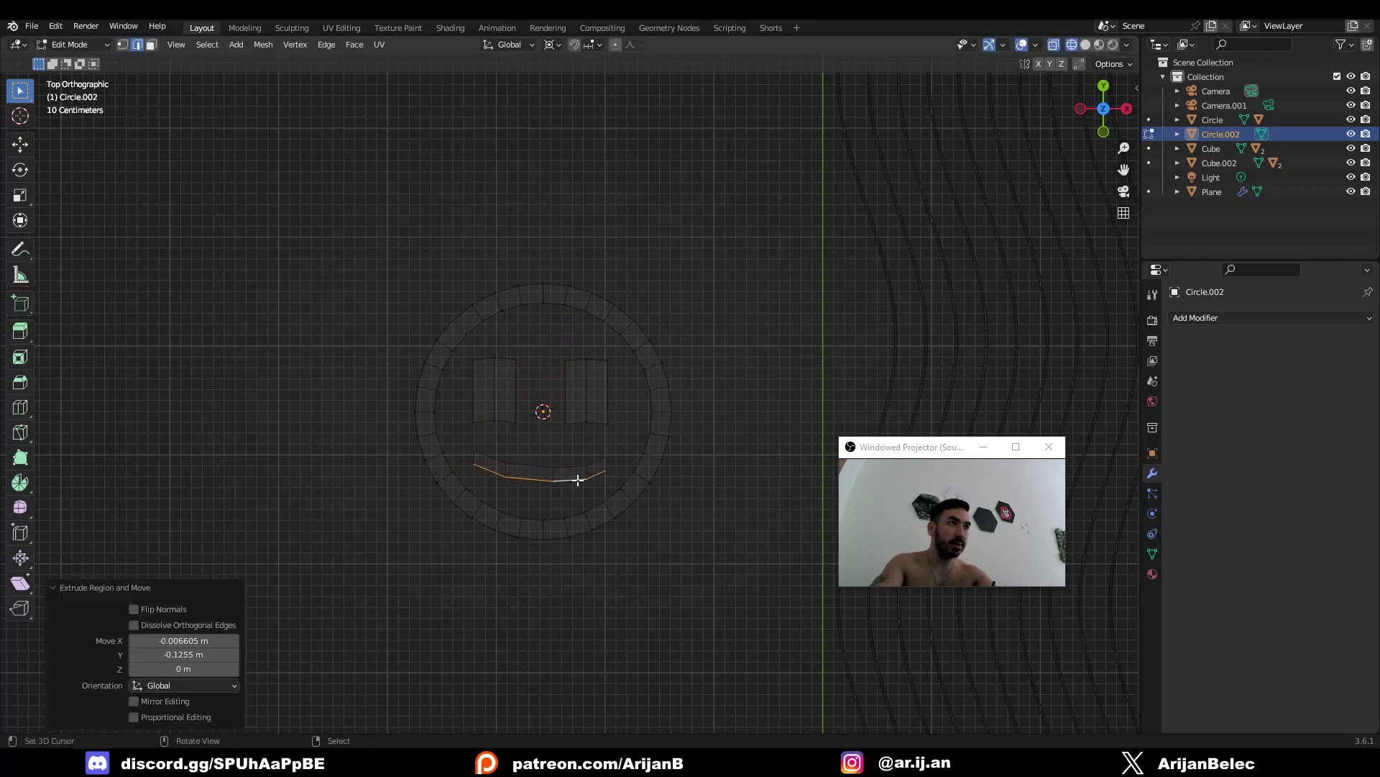
Leave mesh editing and add a Subdivision modifier with 3 viewport levels to the smiley
key(Tab)
key(ctrl+2)
scroll(584, 485, down, 4)
key(a)
key(a)
right_click(594, 424)
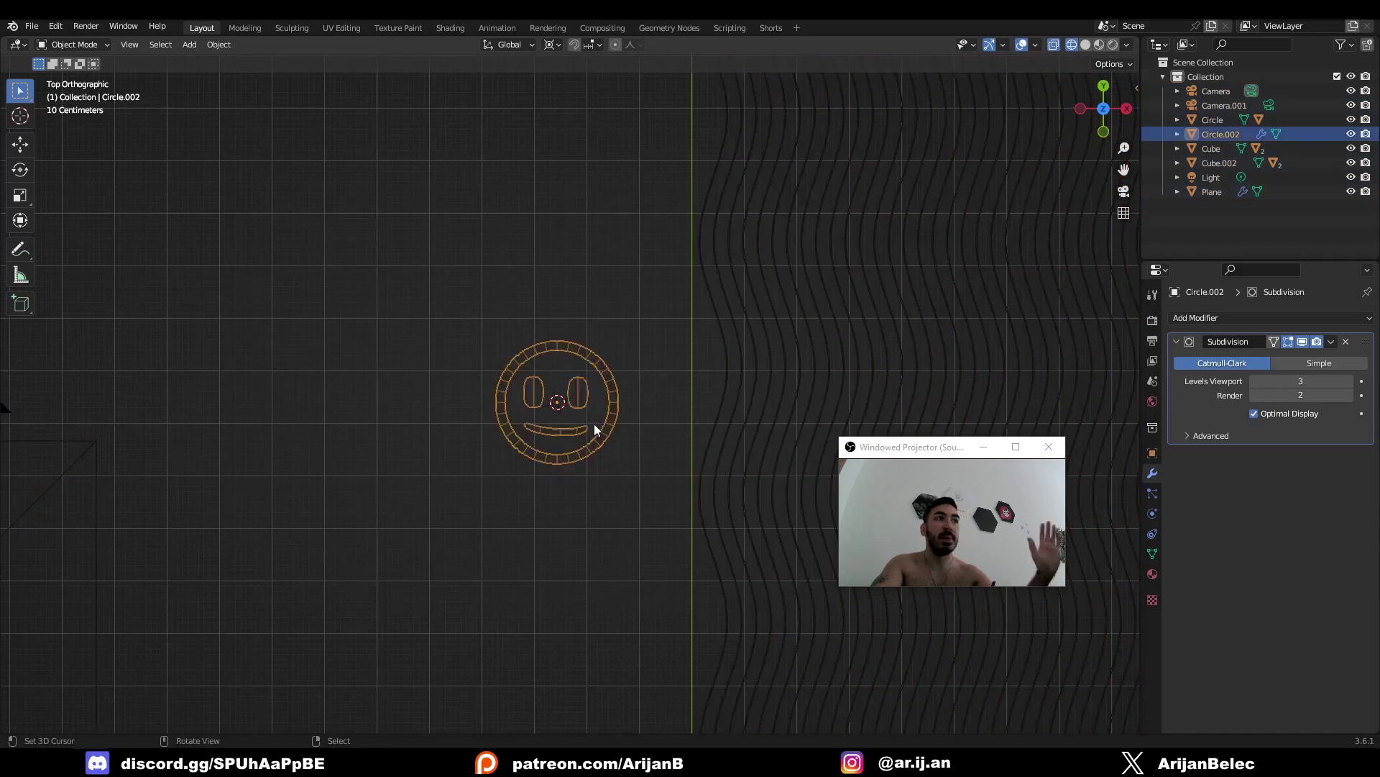
Display the scene in Material Preview shading and inspect the smiley beside the wave pattern
key(shift+z)
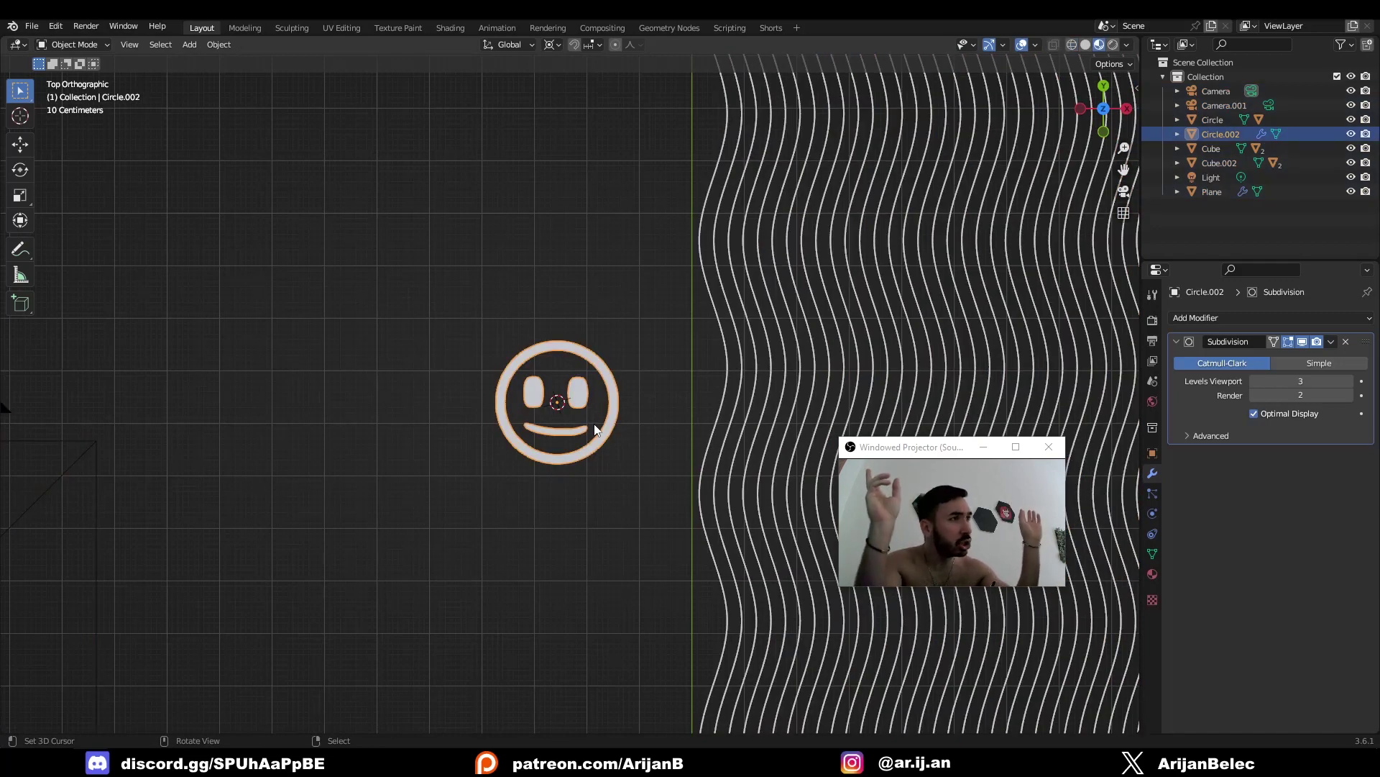
scroll(591, 416, up, 4)
scroll(547, 417, down, 4)
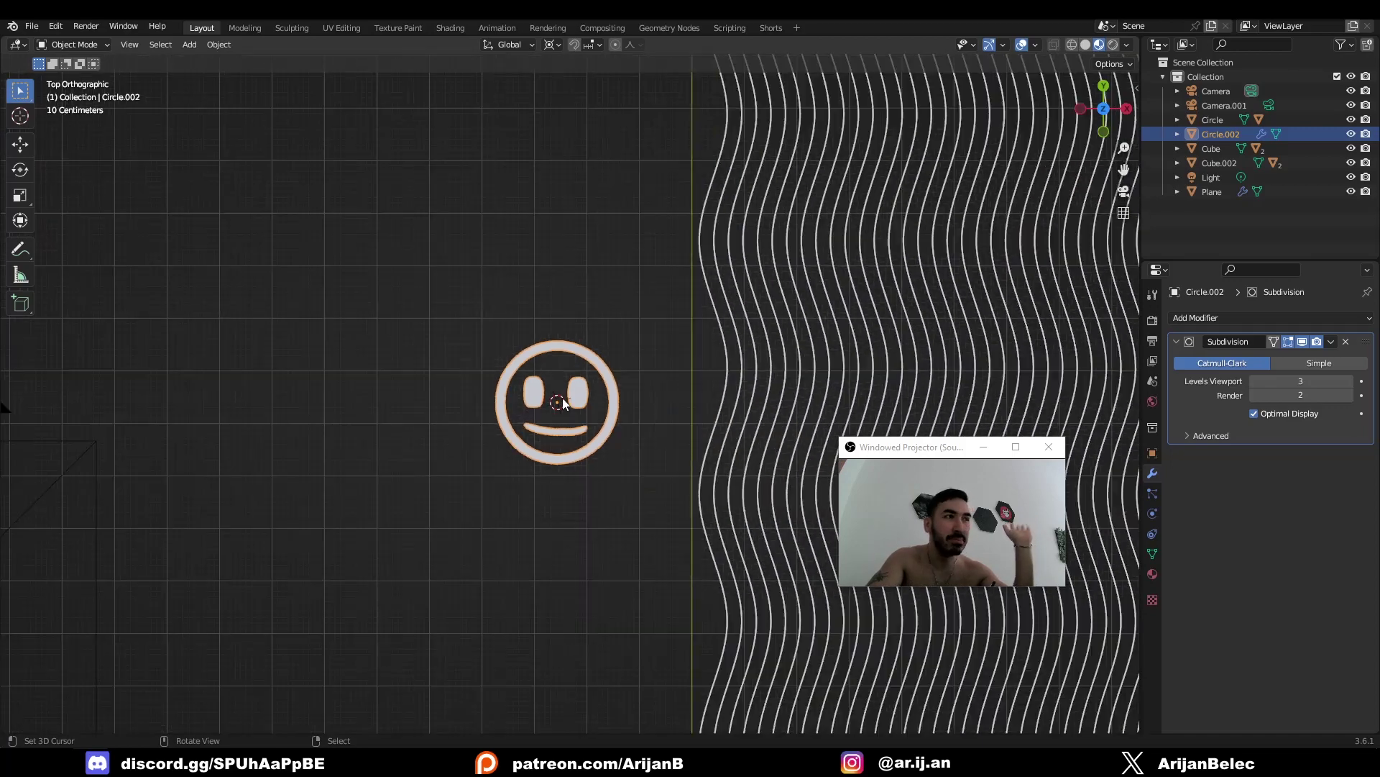
scroll(612, 413, up, 3)
Remove the Subdivision modifier from the smiley and delete the smiley object
click(1346, 341)
scroll(737, 393, down, 5)
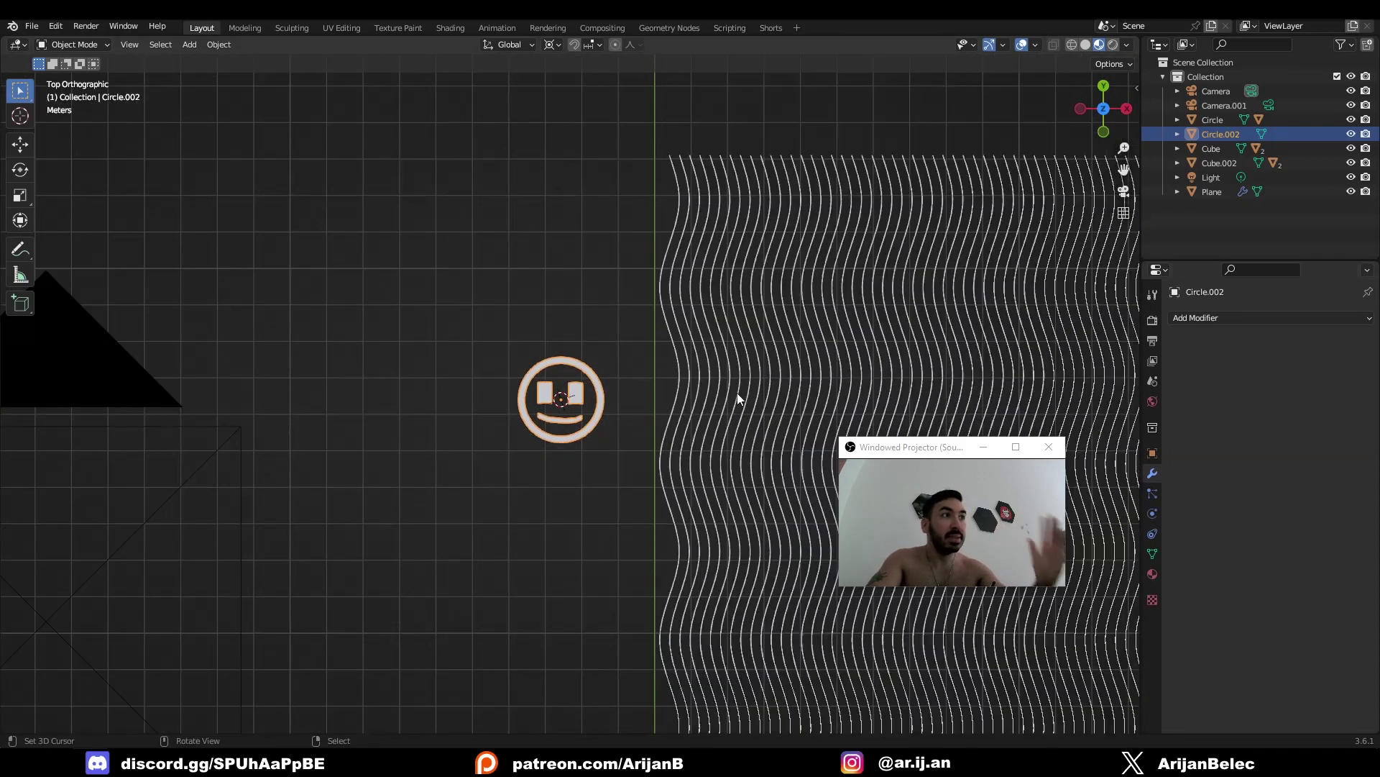
key(Delete)
Select the wave pattern and apply its Array modifier
right_click(765, 352)
shift+middle_drag(765, 352, 471, 295)
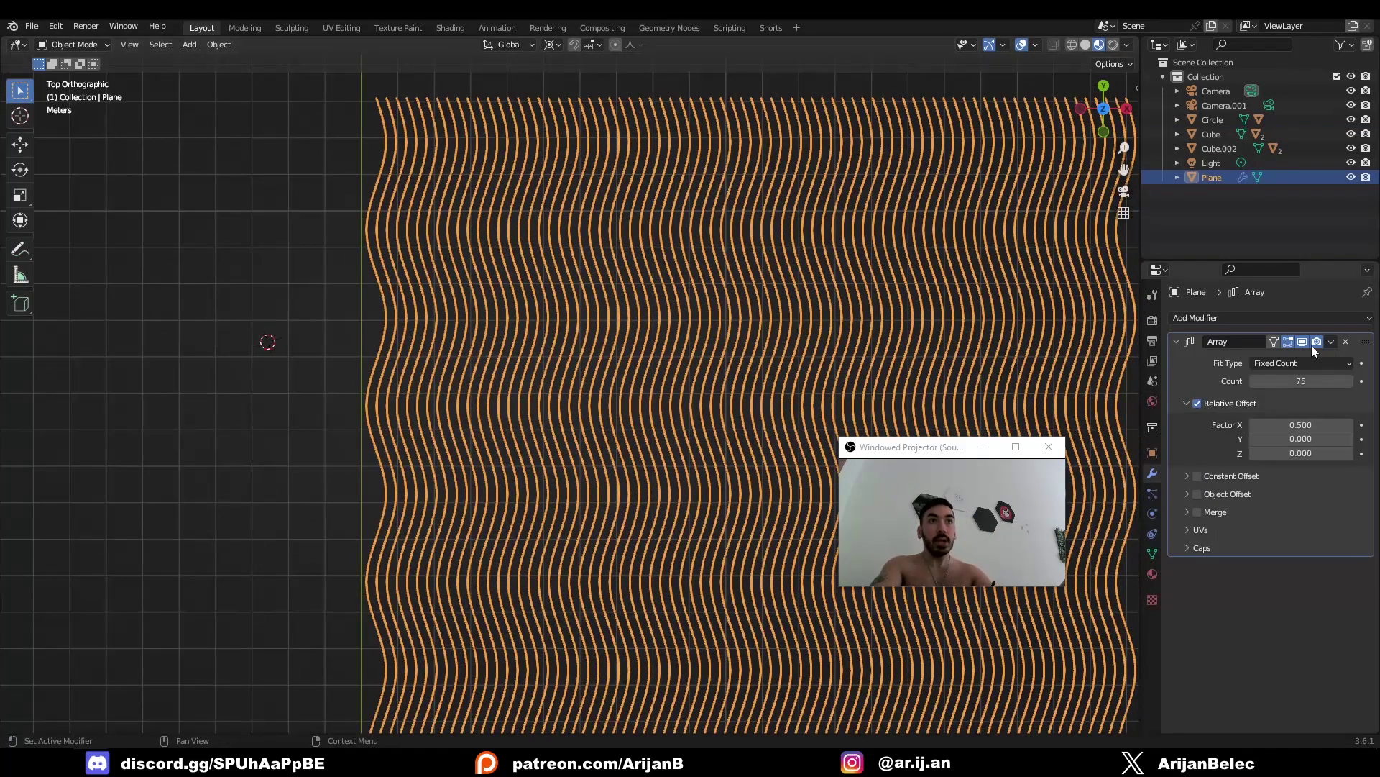
click(1331, 342)
click(1271, 365)
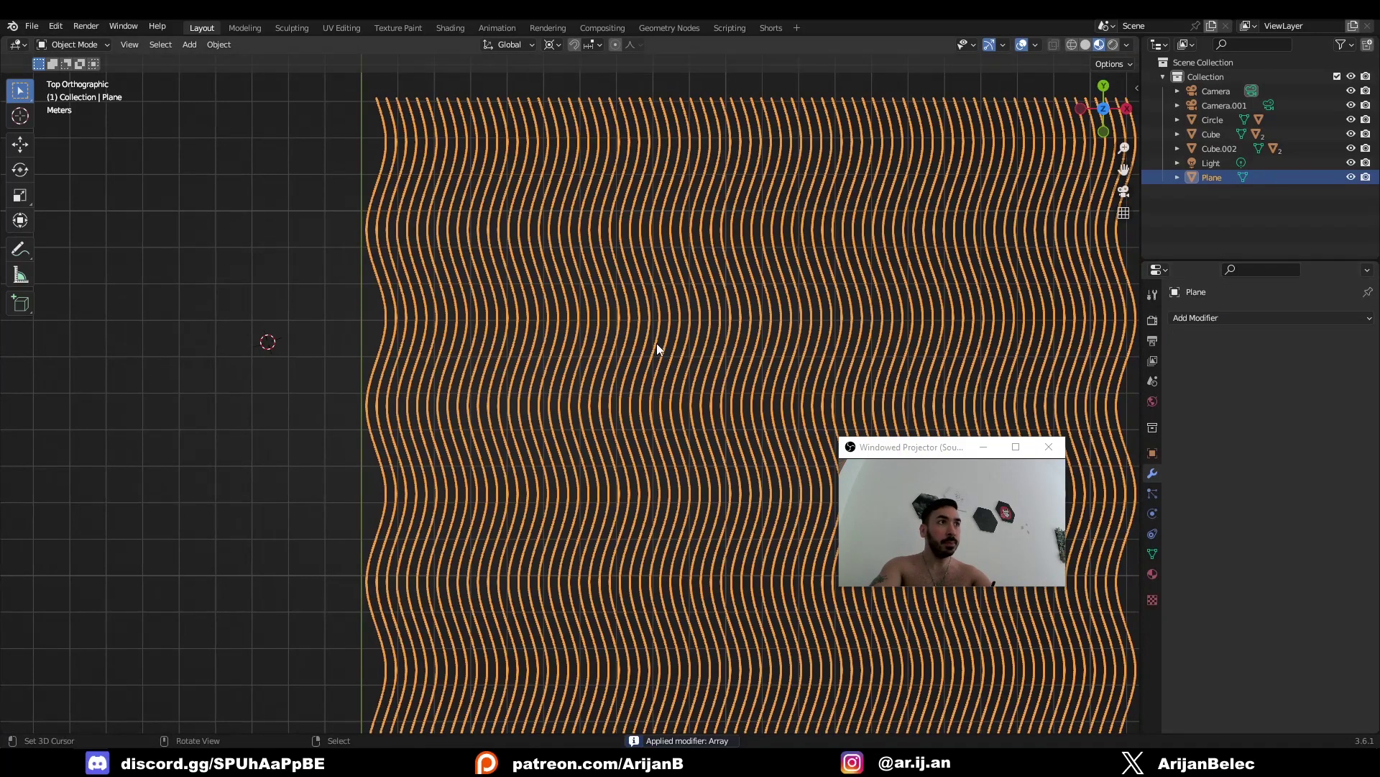
Create a new material for the wave pattern
click(1152, 573)
click(1219, 377)
click(725, 351)
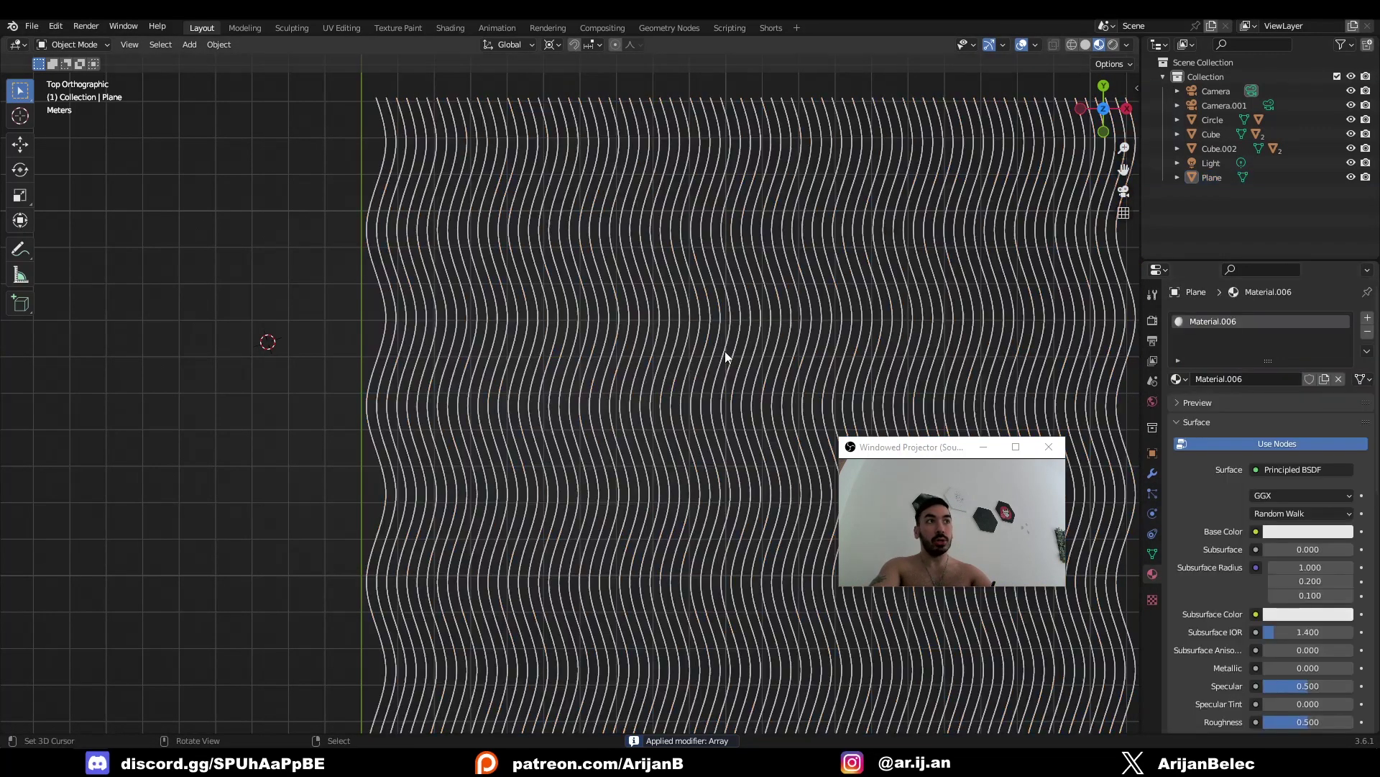
click(387, 381)
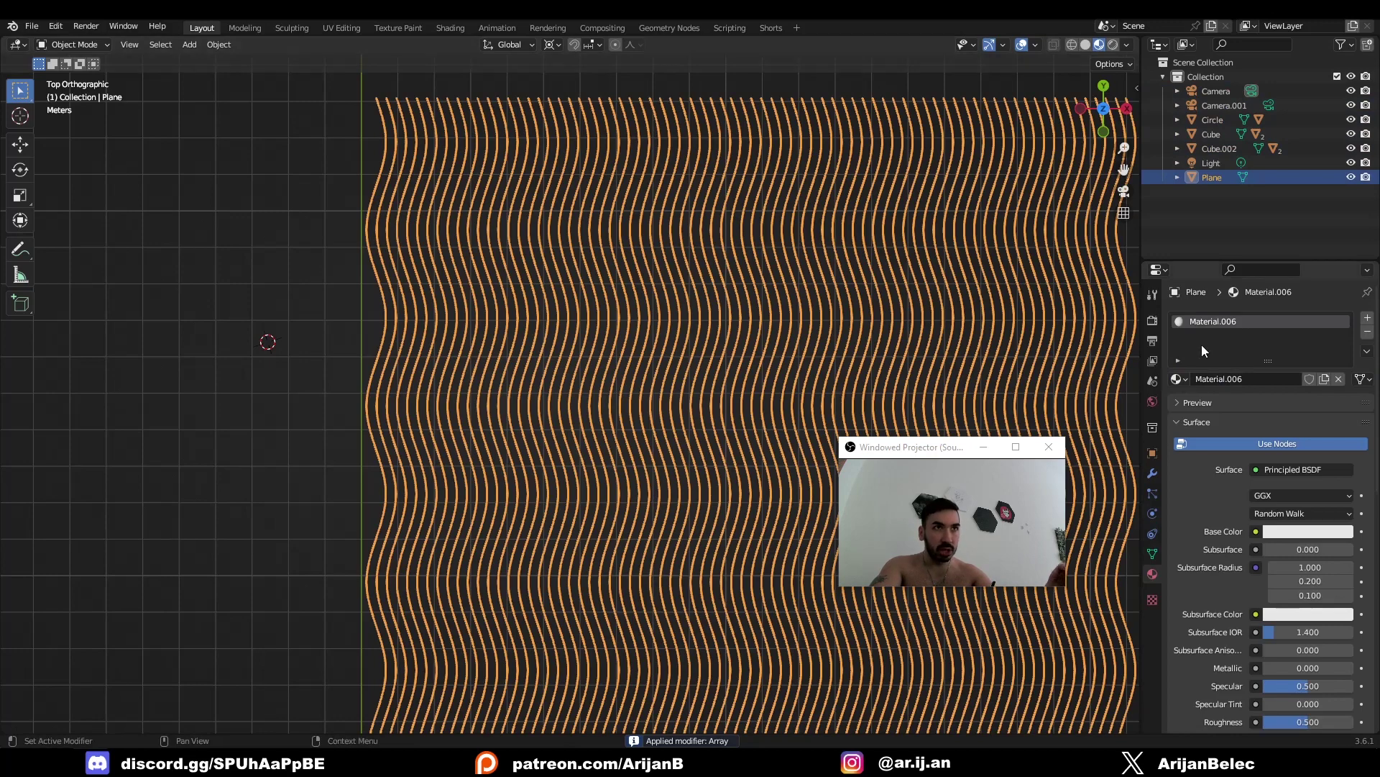
scroll(1232, 571, down, 3)
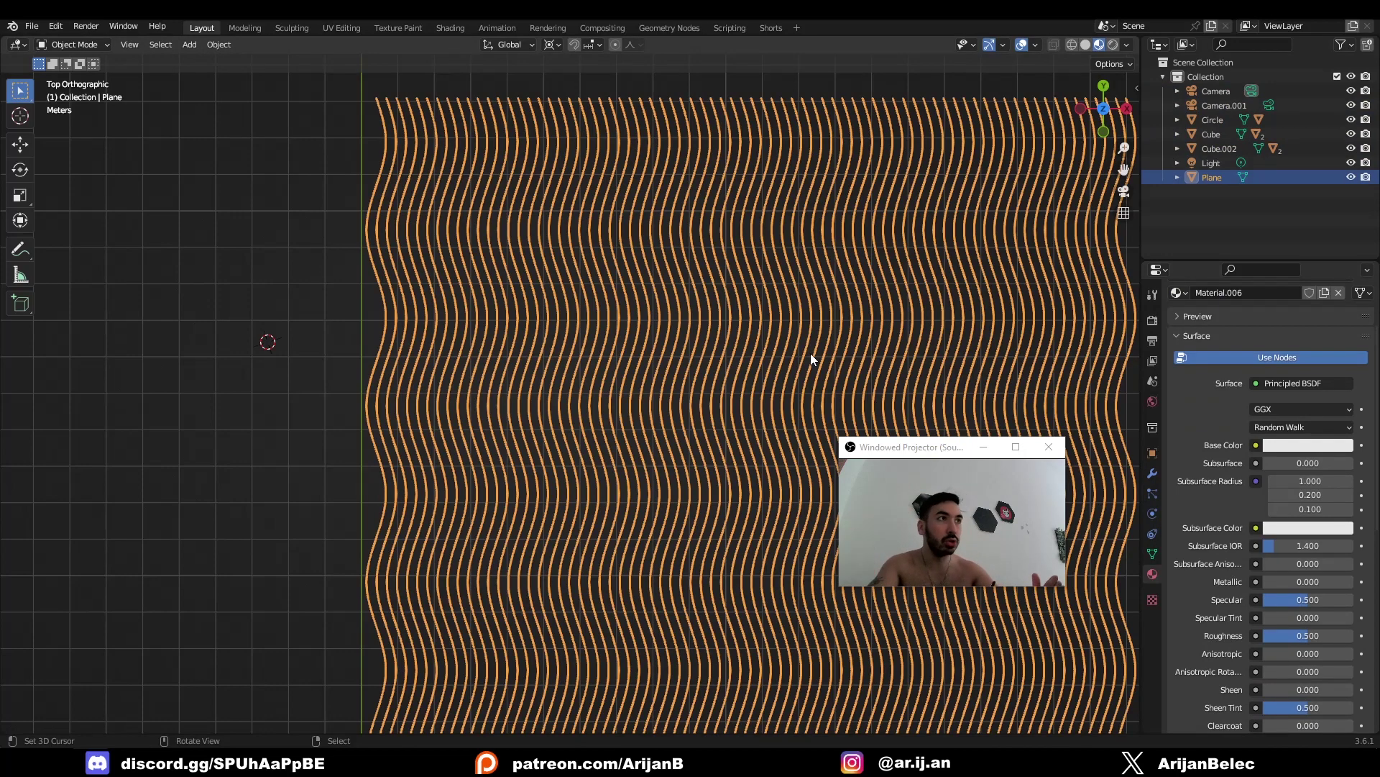
Set the wave material's specular to 0 and its roughness to 1
scroll(811, 357, down, 3)
drag(1307, 600, 1259, 600)
click(402, 555)
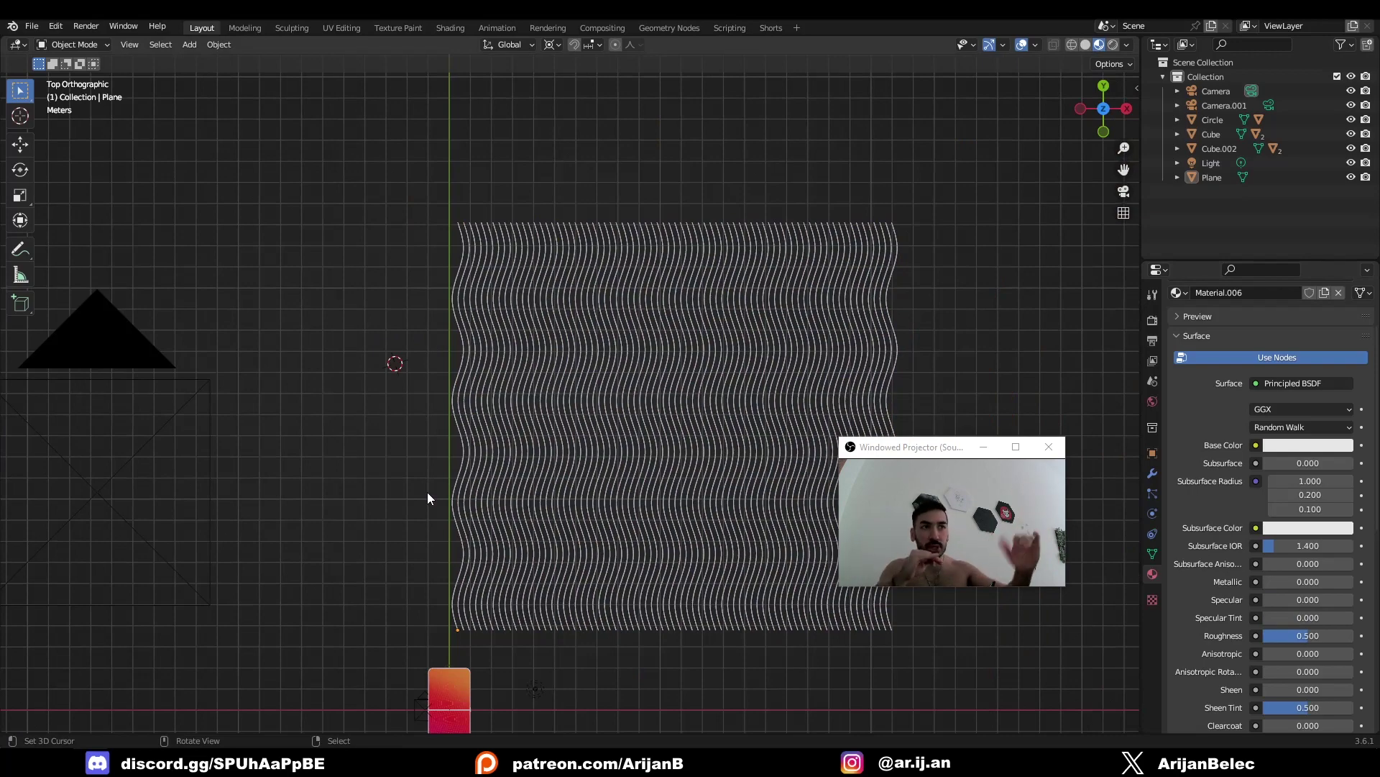
scroll(524, 516, up, 3)
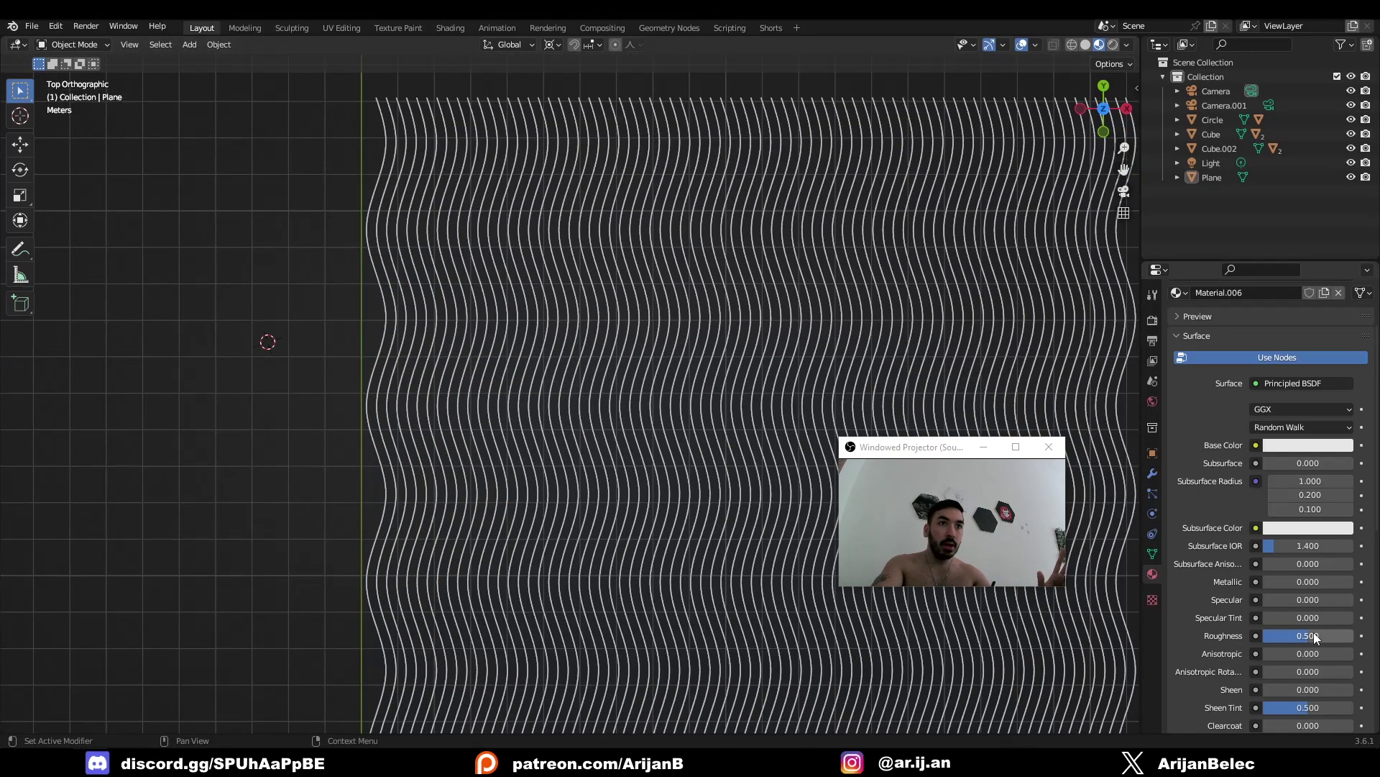
Set the wave material's base color to orange
click(1292, 447)
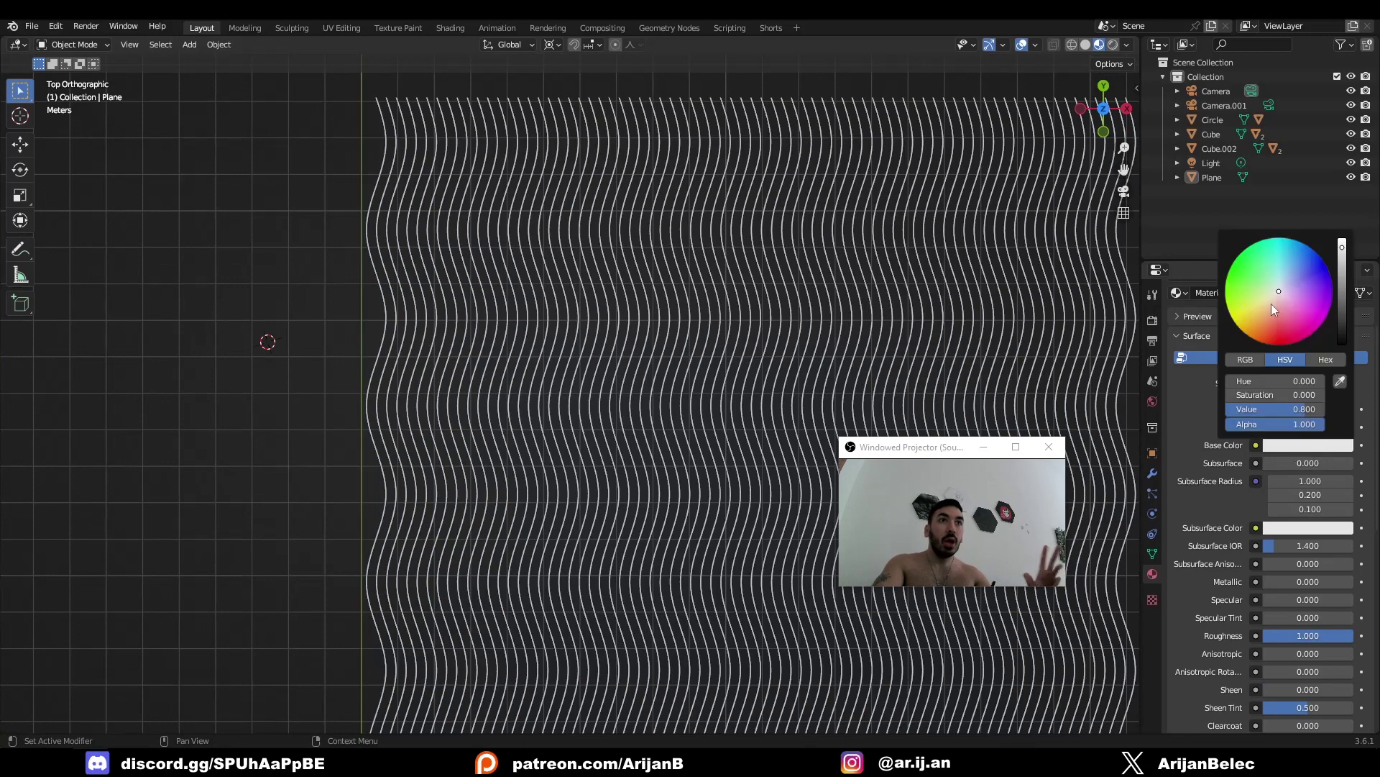
drag(1271, 304, 1245, 333)
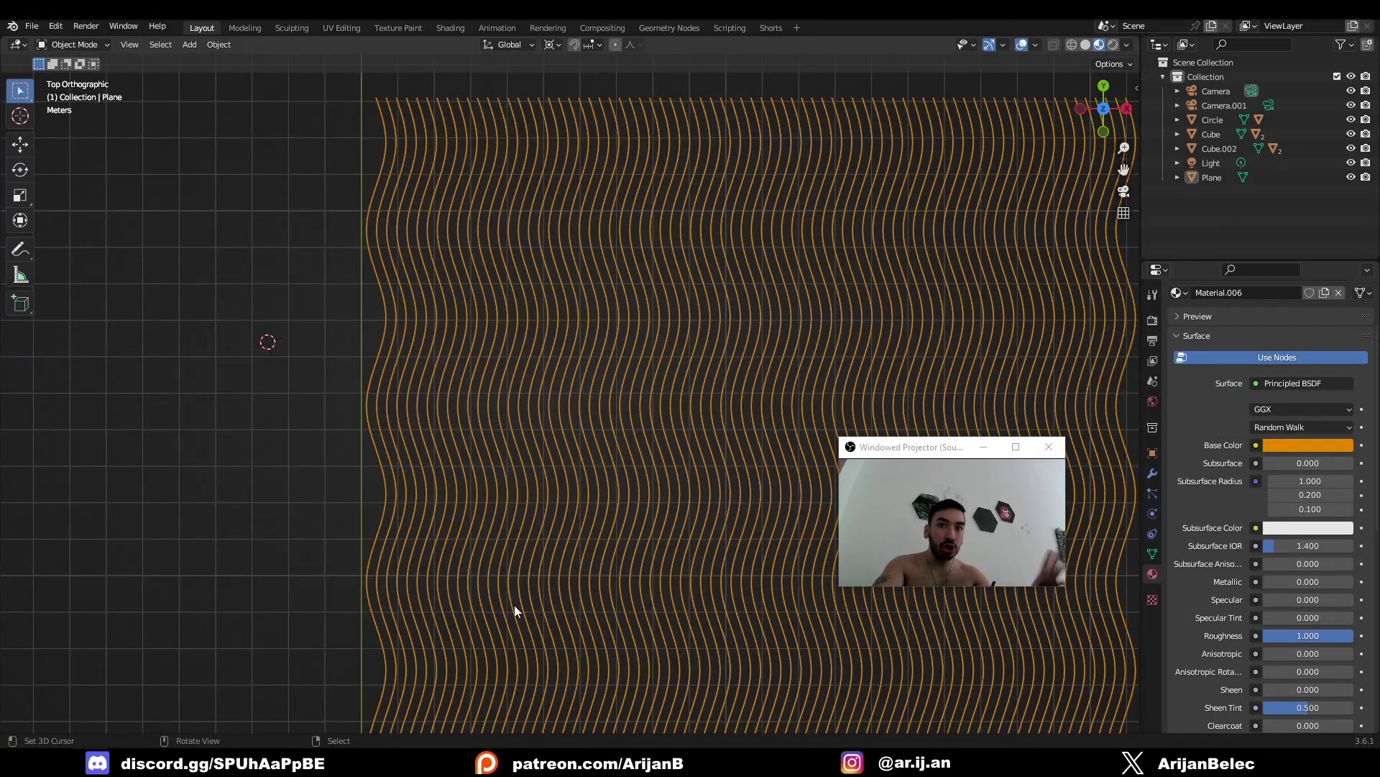
Set the wave material's emission color to a bright, fully saturated orange
click(538, 570)
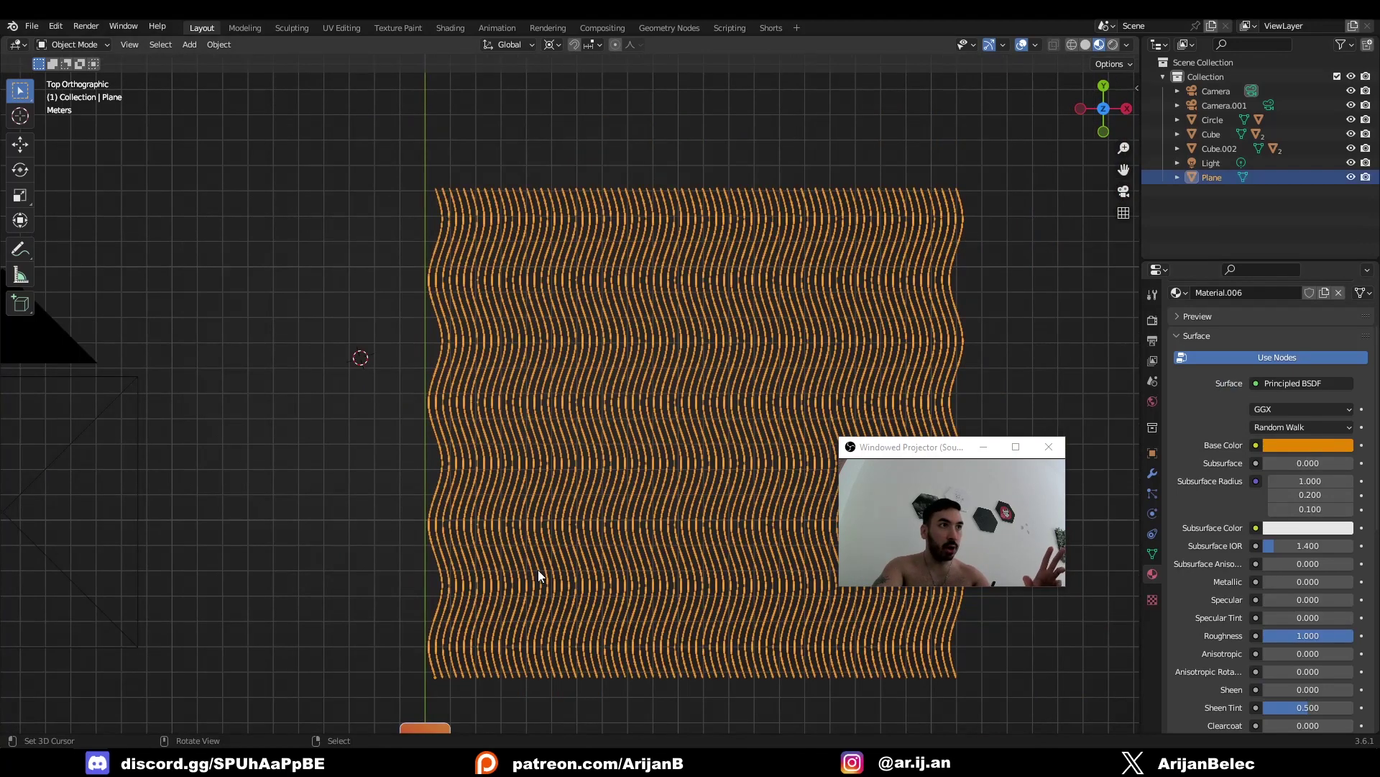
scroll(1267, 573, down, 5)
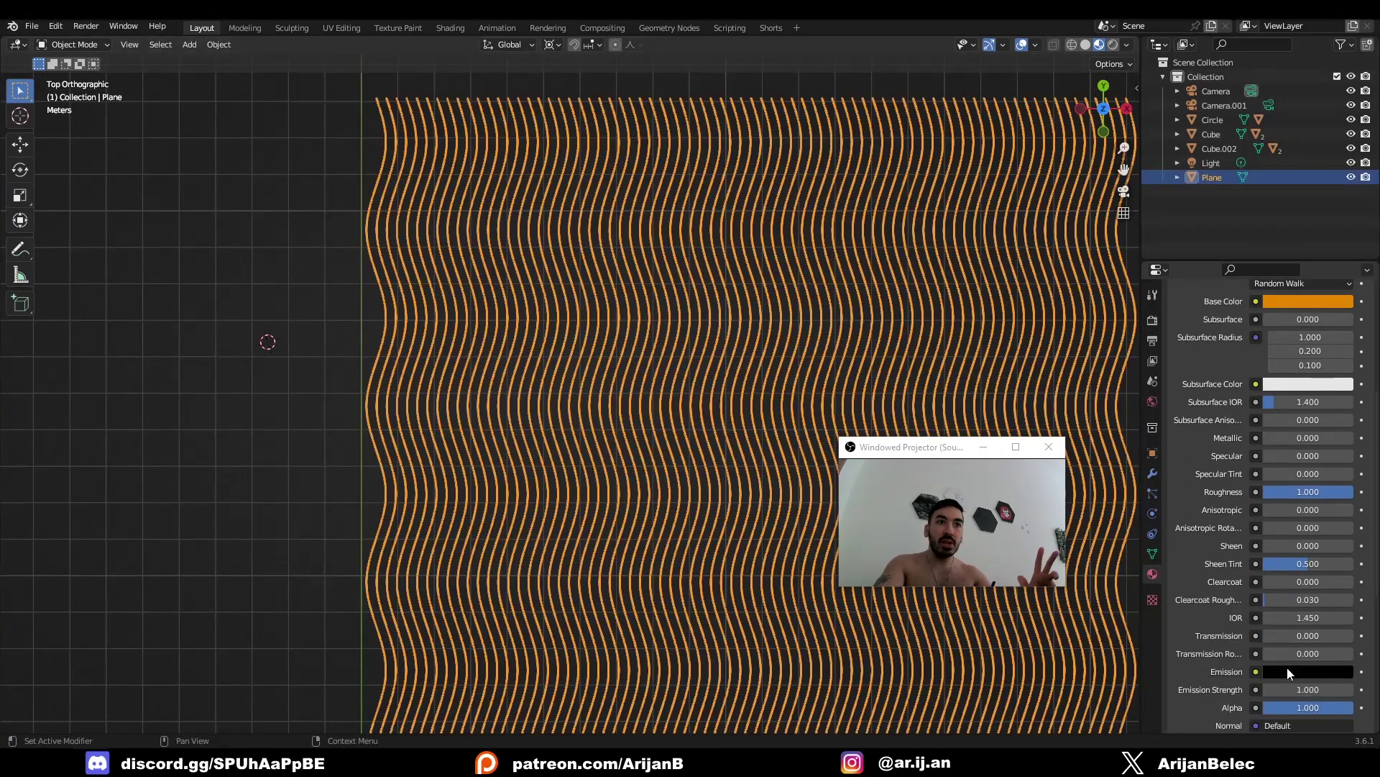
click(1293, 673)
drag(1338, 536, 1341, 512)
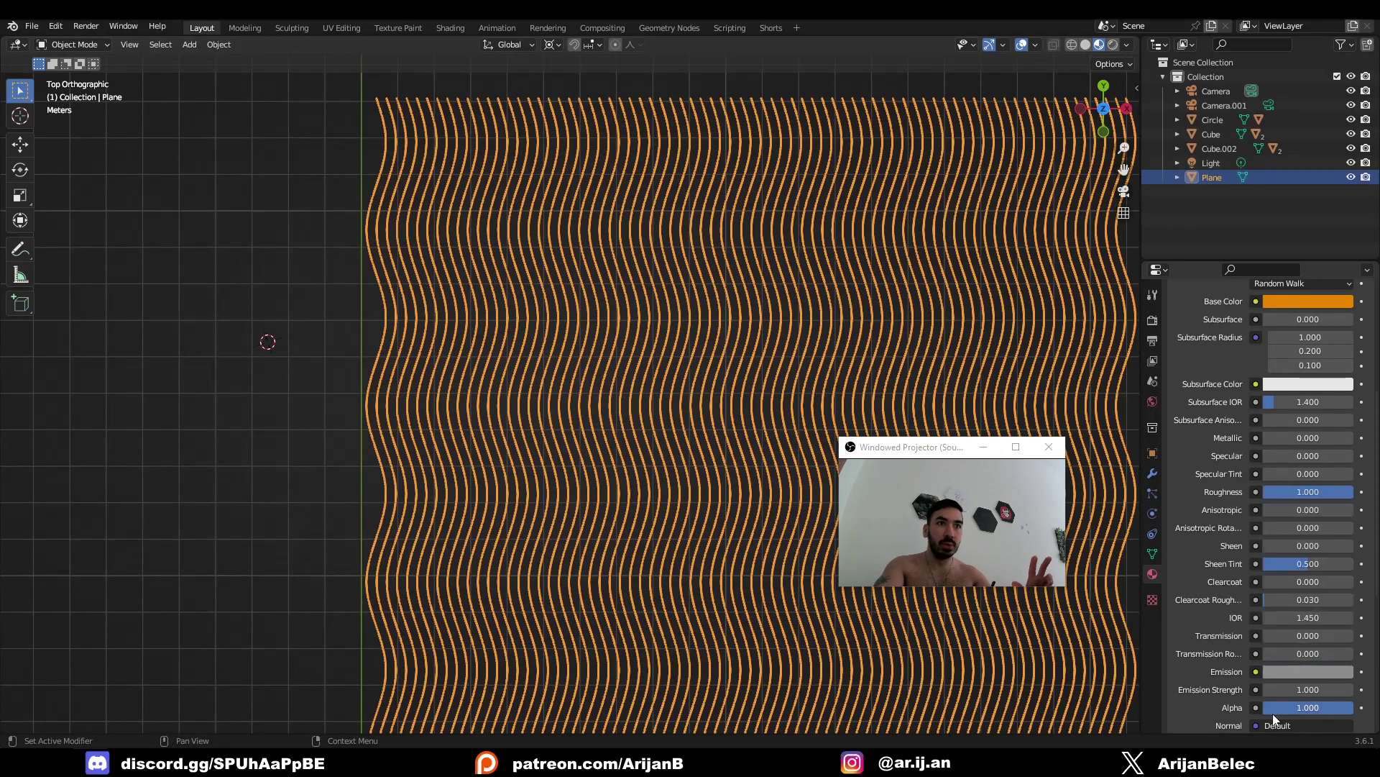
click(1299, 671)
click(1253, 561)
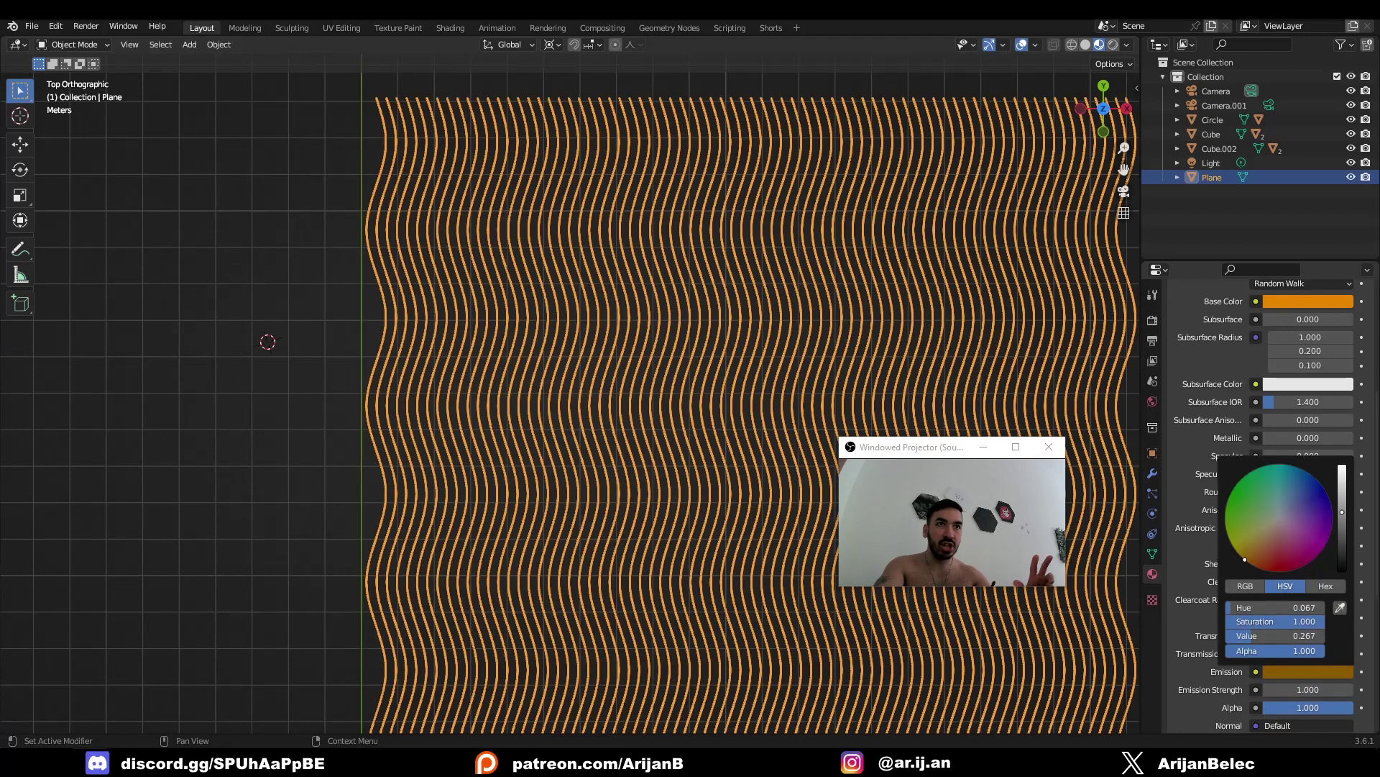
click(283, 463)
click(1284, 674)
drag(1341, 531, 1342, 462)
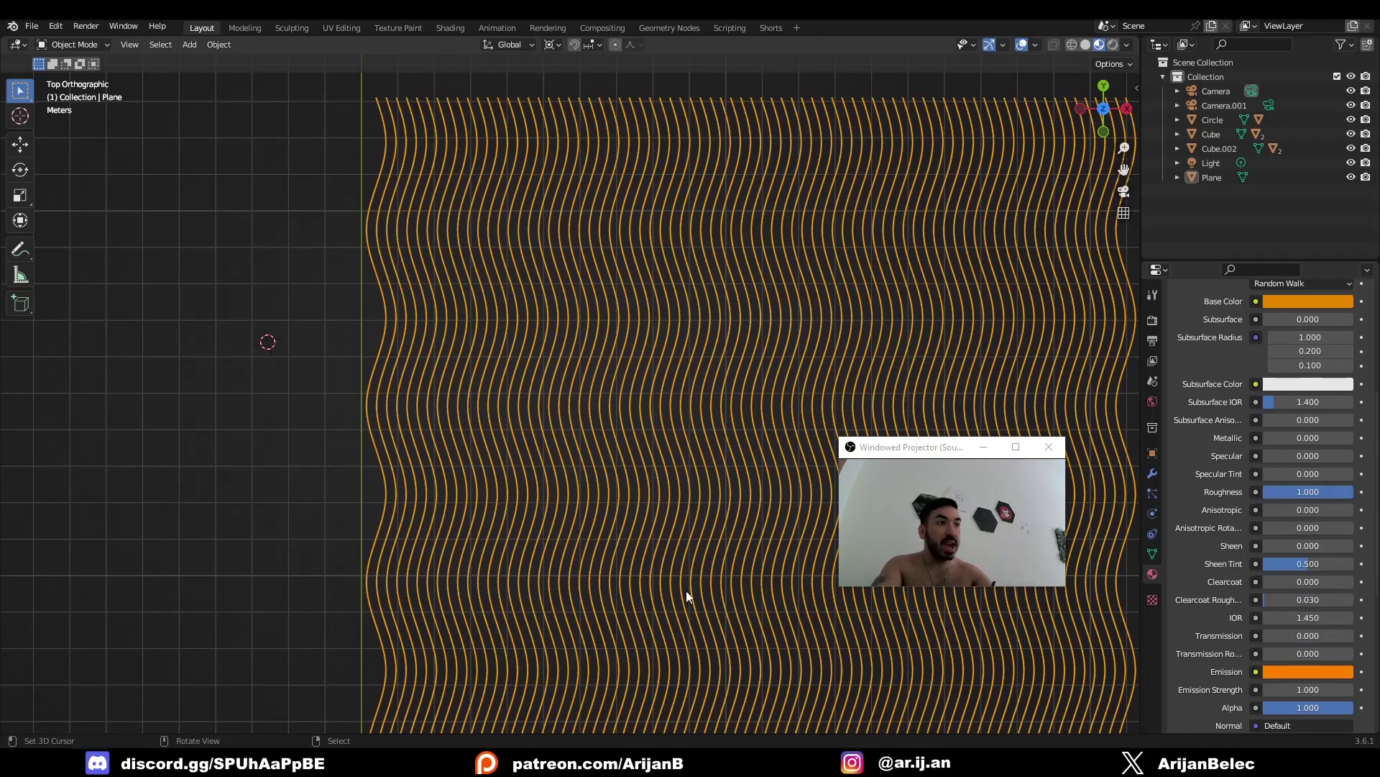
Select the orthographic camera, look through it, and move it over the middle of the wave pattern
scroll(299, 537, down, 3)
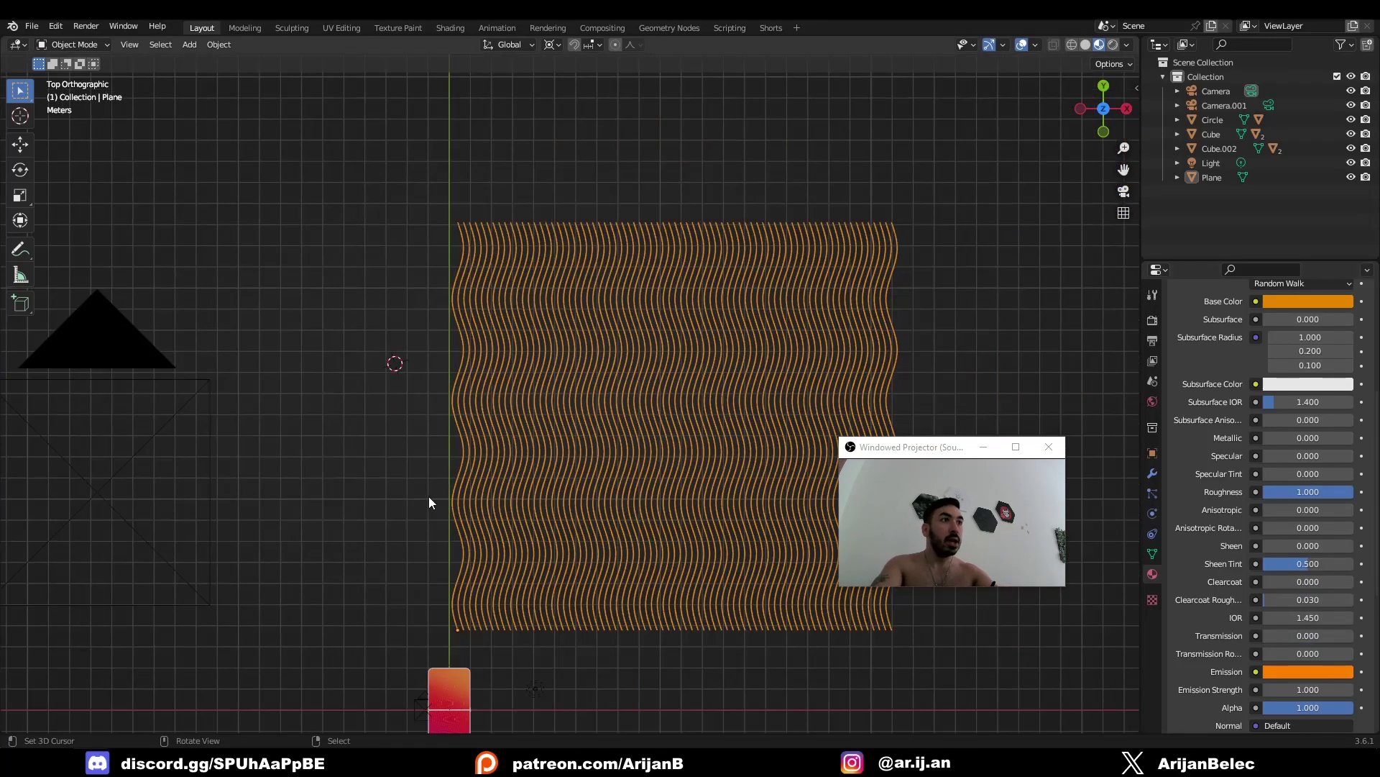
shift+middle_drag(242, 426, 213, 424)
right_click(213, 424)
scroll(291, 499, down, 7)
middle_drag(392, 482, 417, 457)
key(KP_7)
scroll(476, 420, up, 8)
mouse_move(639, 395)
shift+middle_down()
mouse_move(561, 442)
mouse_move(597, 399)
shift+middle_up()
scroll(609, 391, up, 1)
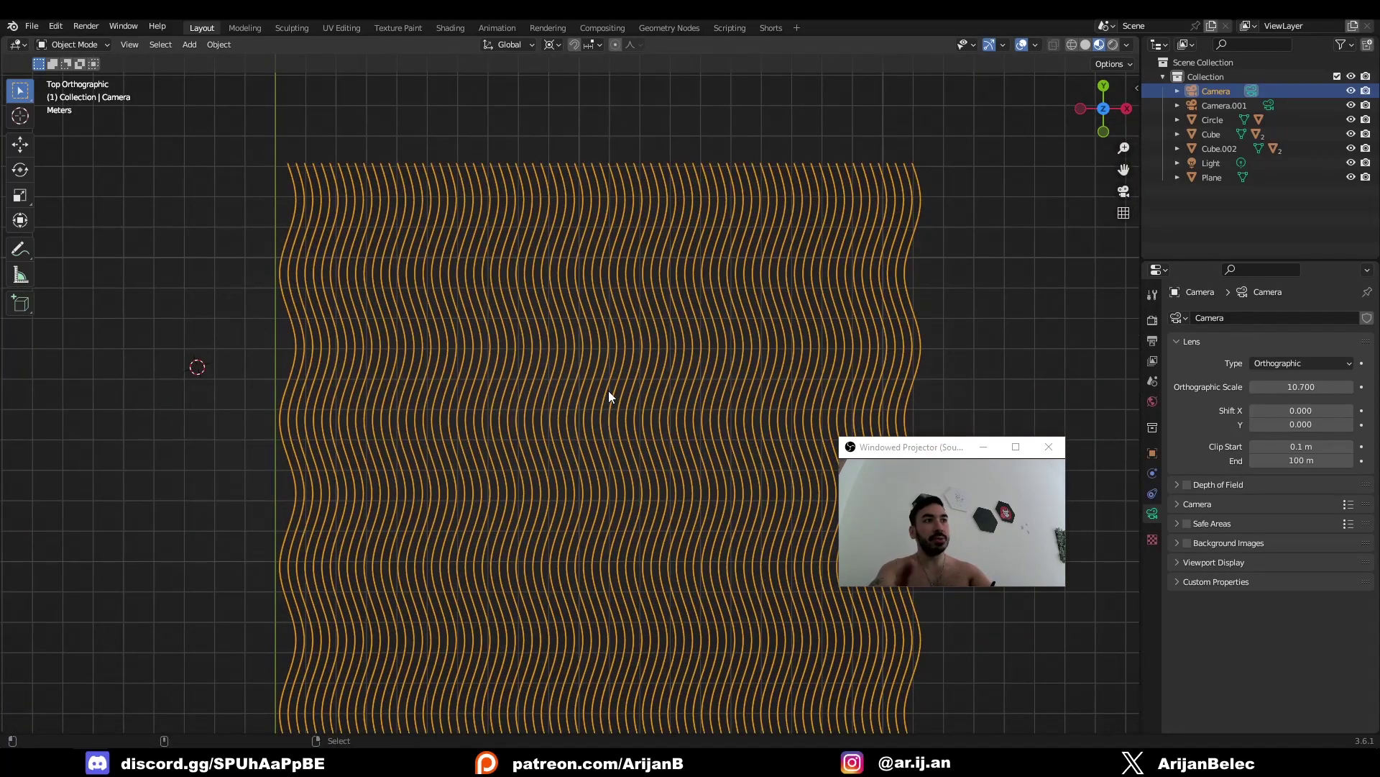
key(KP_0)
scroll(598, 389, up, 1)
key(g)
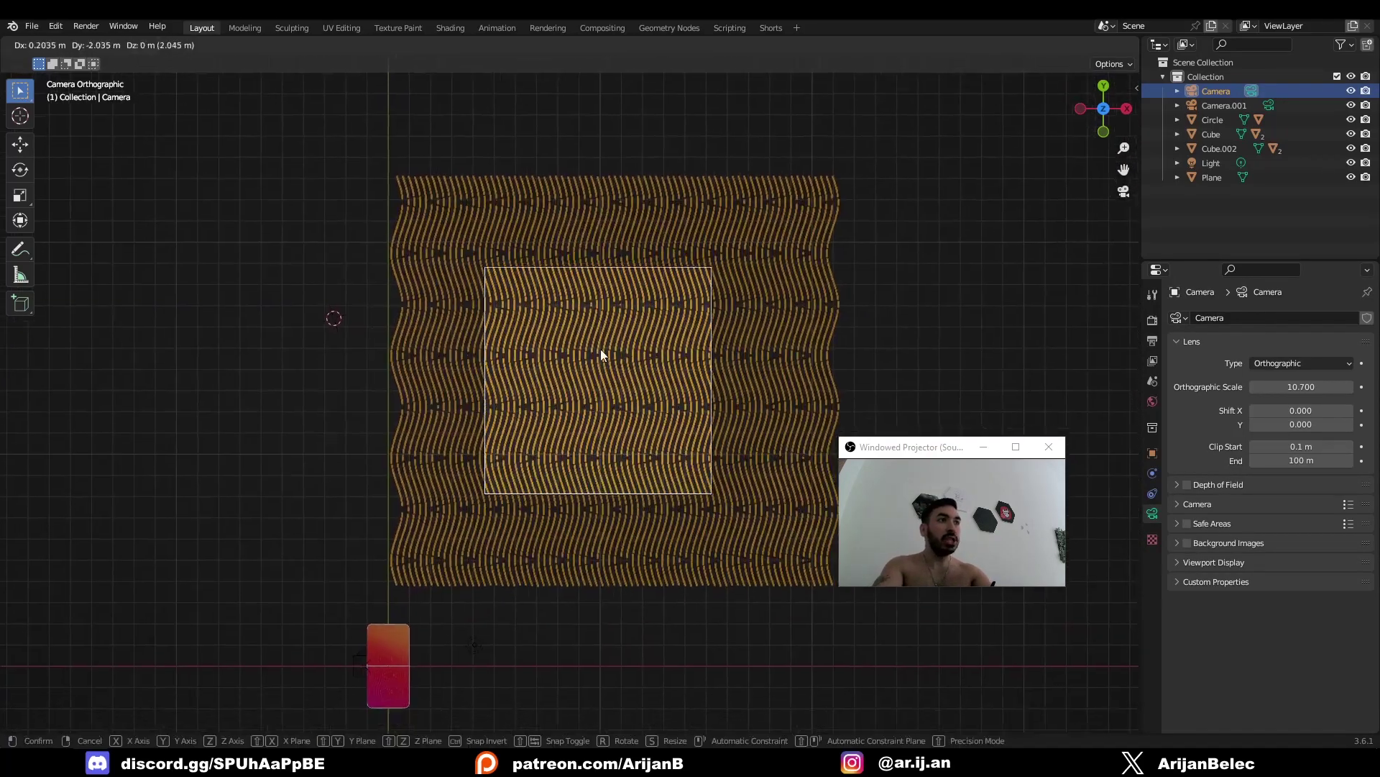
click(594, 355)
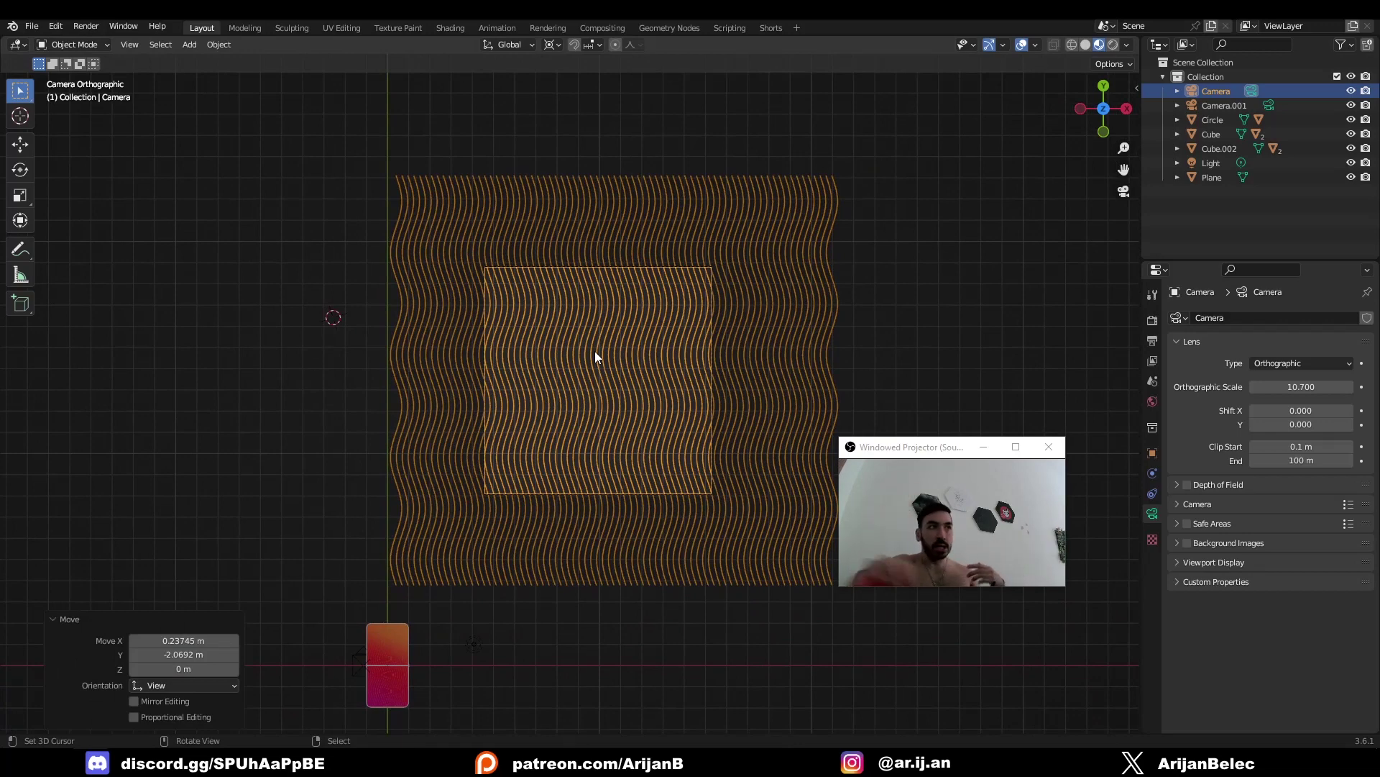
Keep the camera type Orthographic and set its orthographic scale to 15.8 to frame more of the wave pattern
click(536, 274)
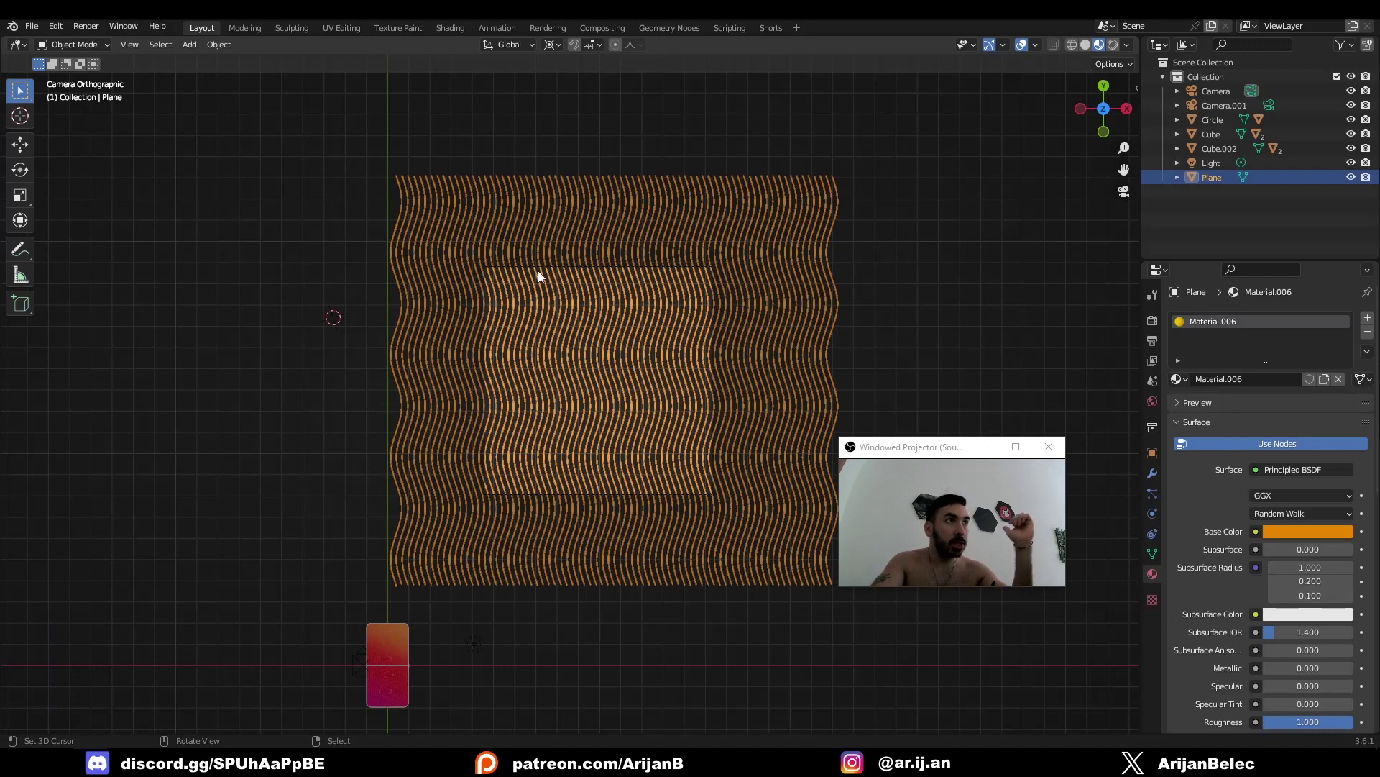
click(541, 267)
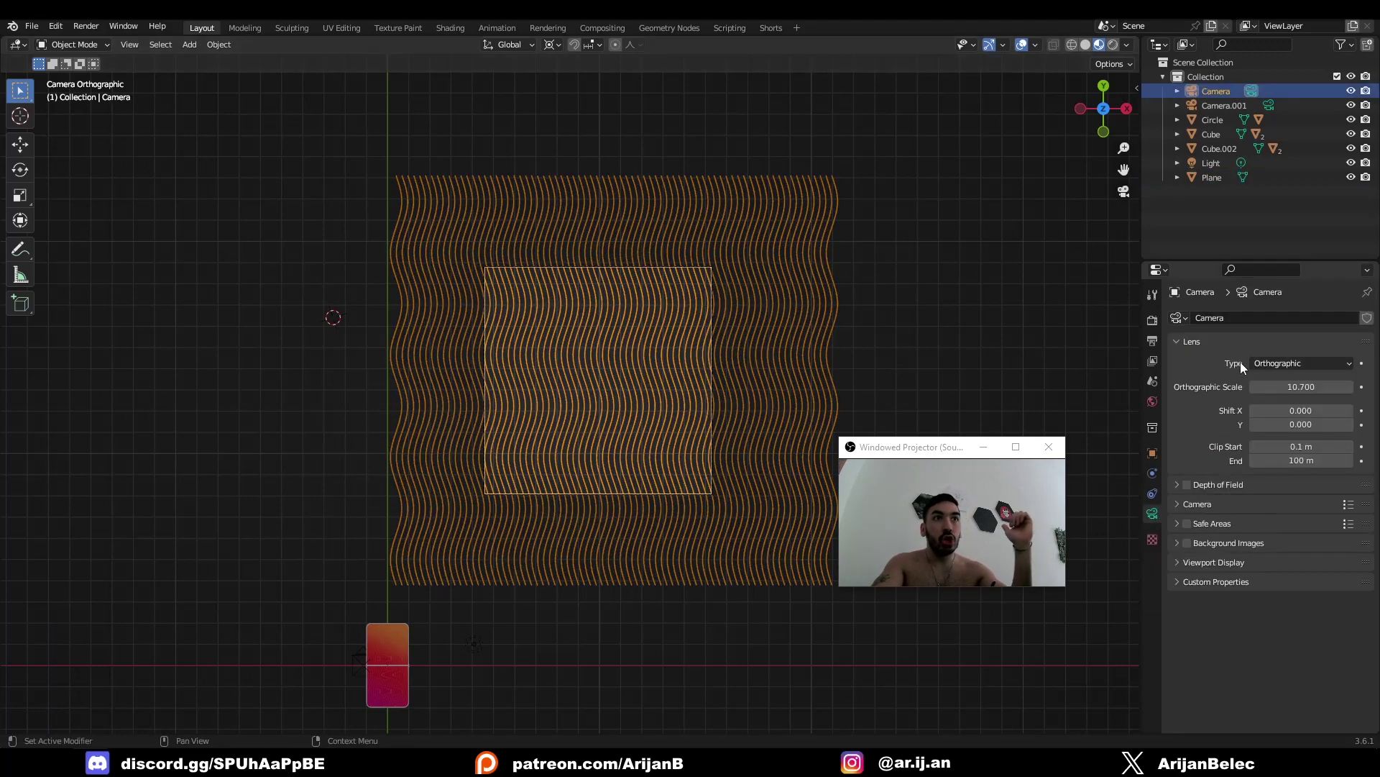
click(1265, 363)
click(1284, 395)
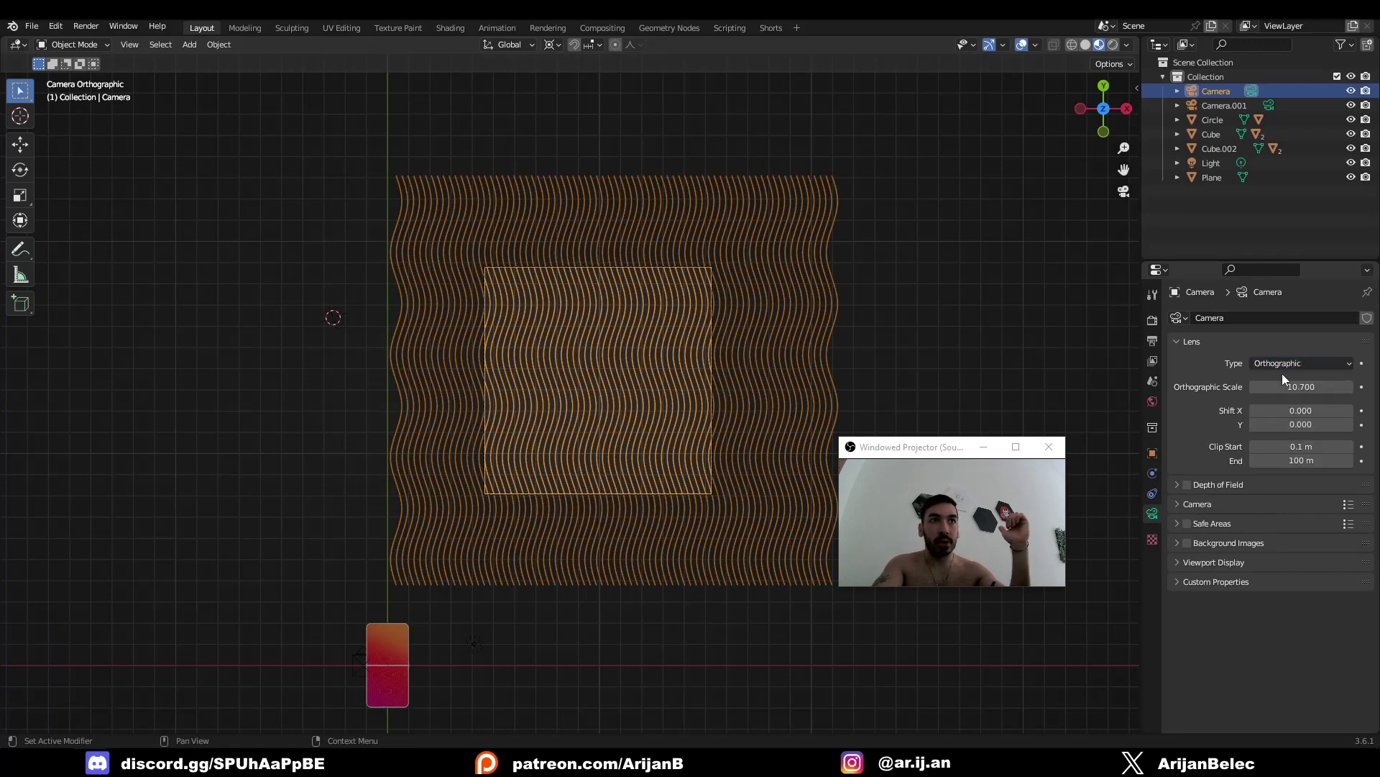
click(1282, 365)
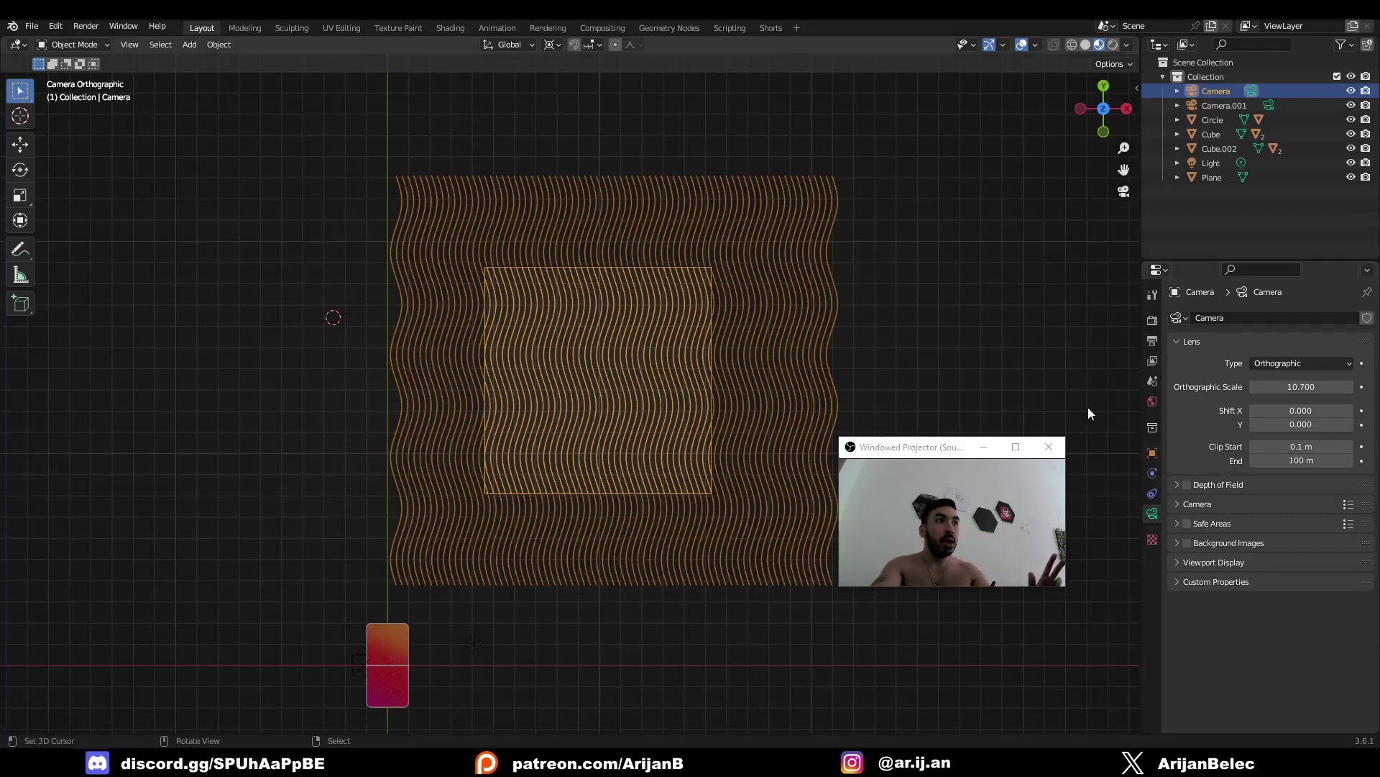
drag(1302, 389, 1367, 389)
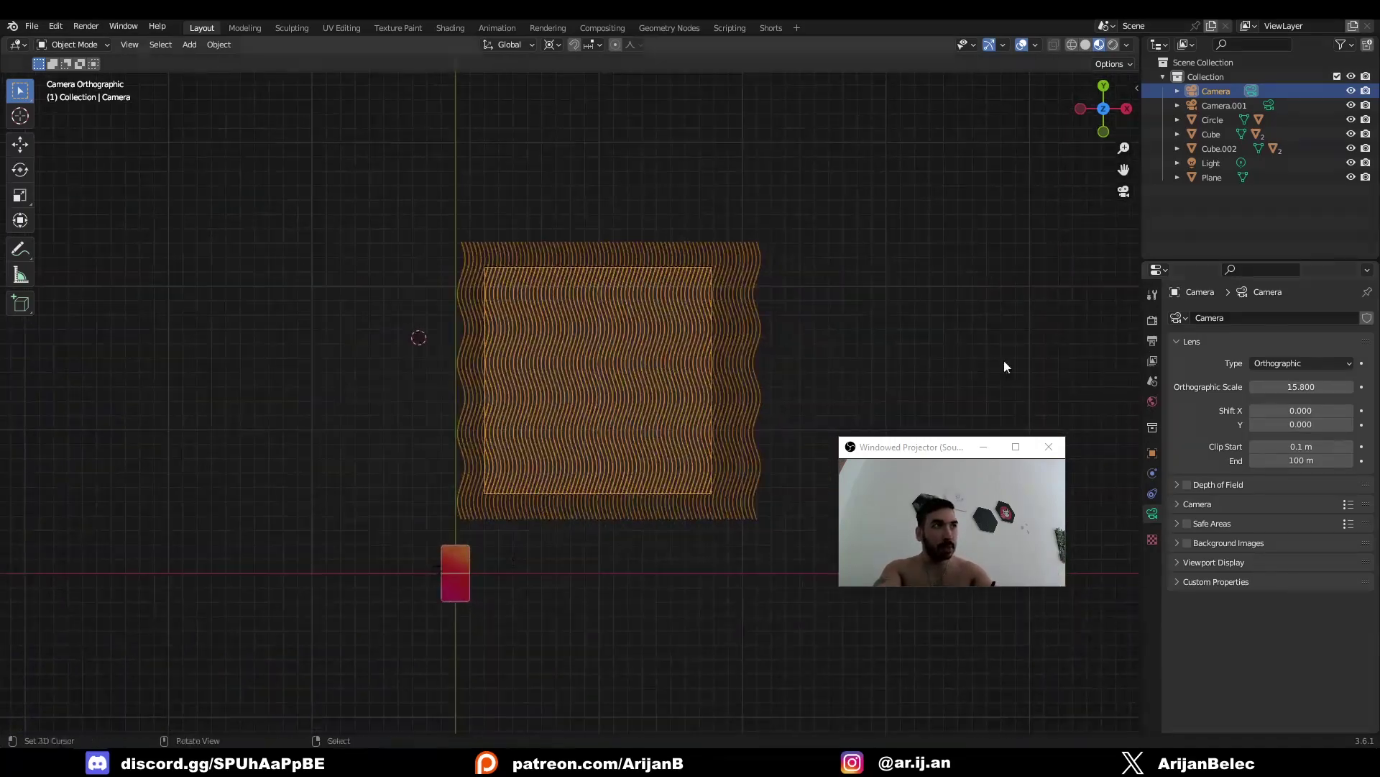
Shift the camera slightly to centre its frame within the edges of the wave pattern
scroll(639, 450, up, 4)
key(g)
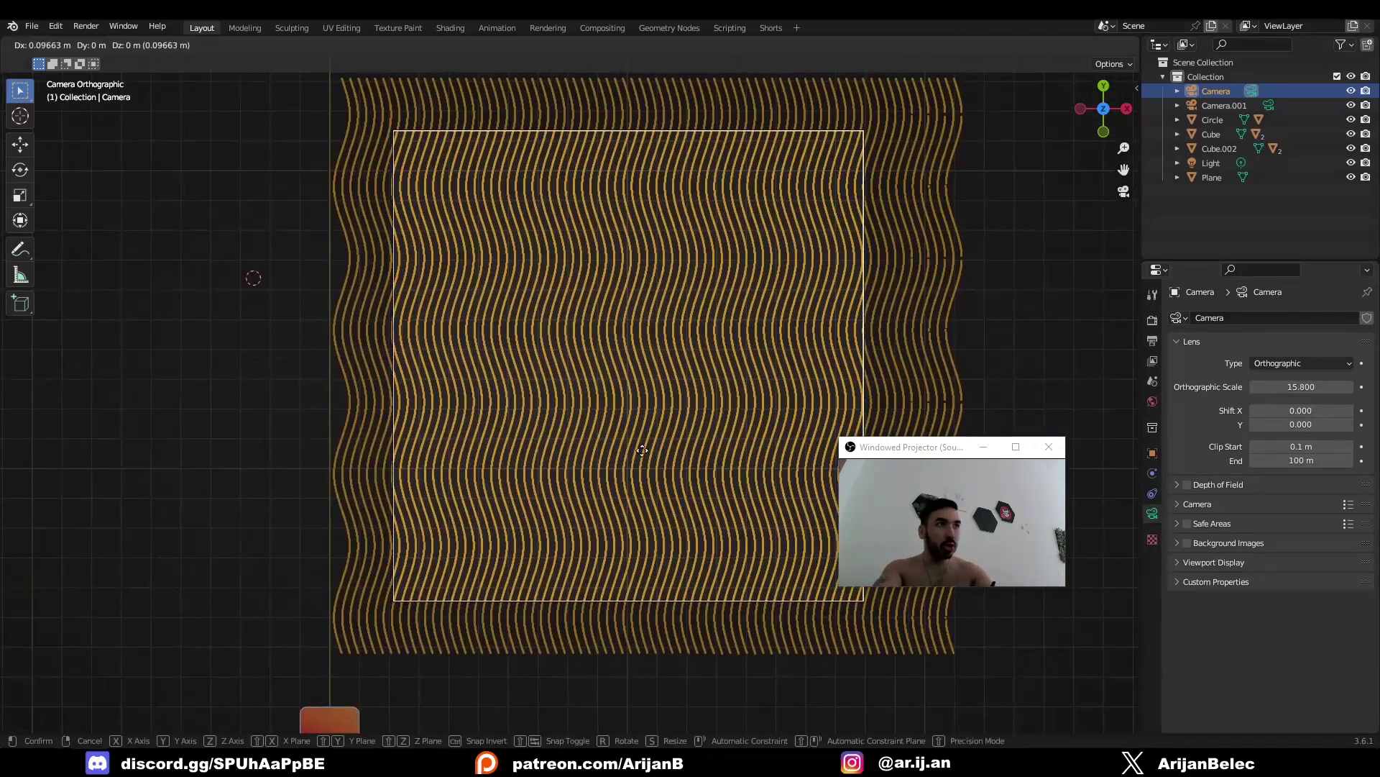
click(653, 447)
key(a)
key(alt+a)
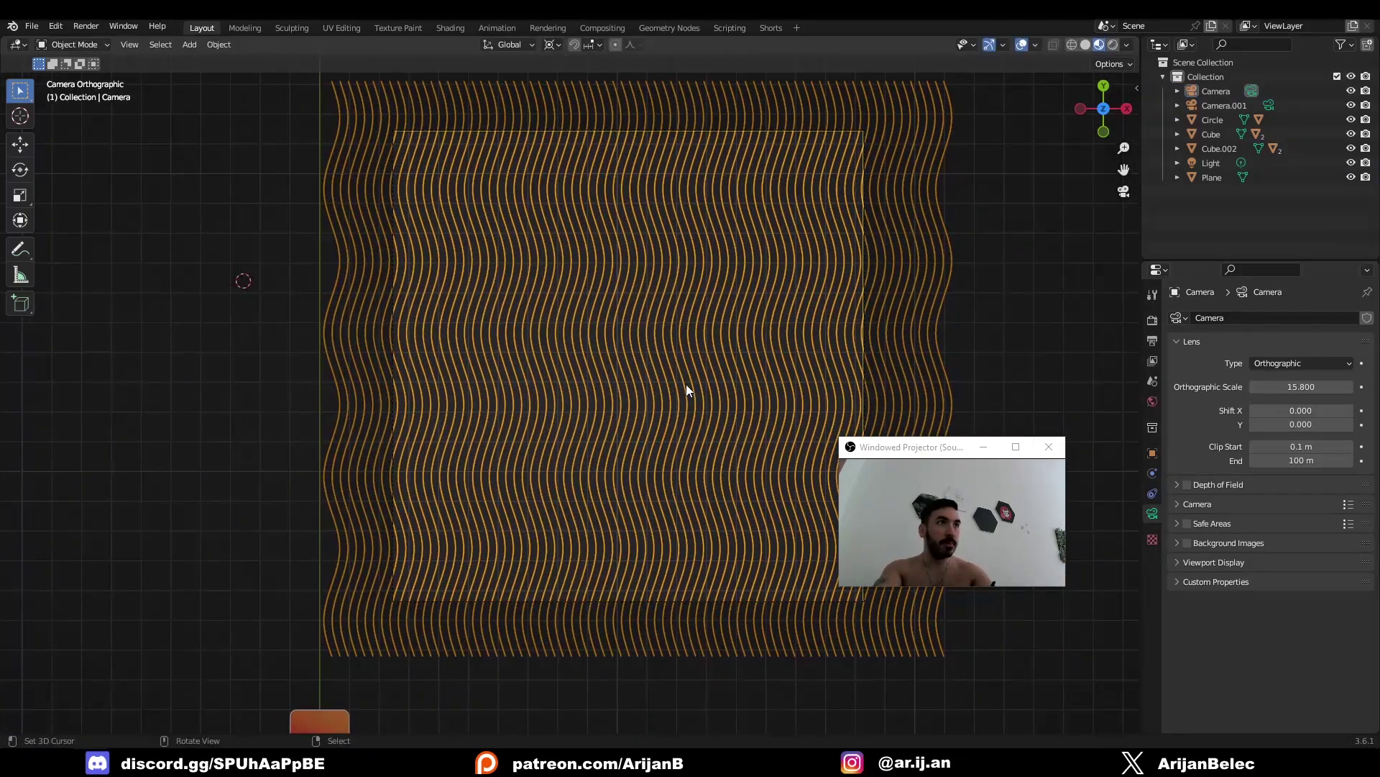
right_click(536, 157)
click(547, 131)
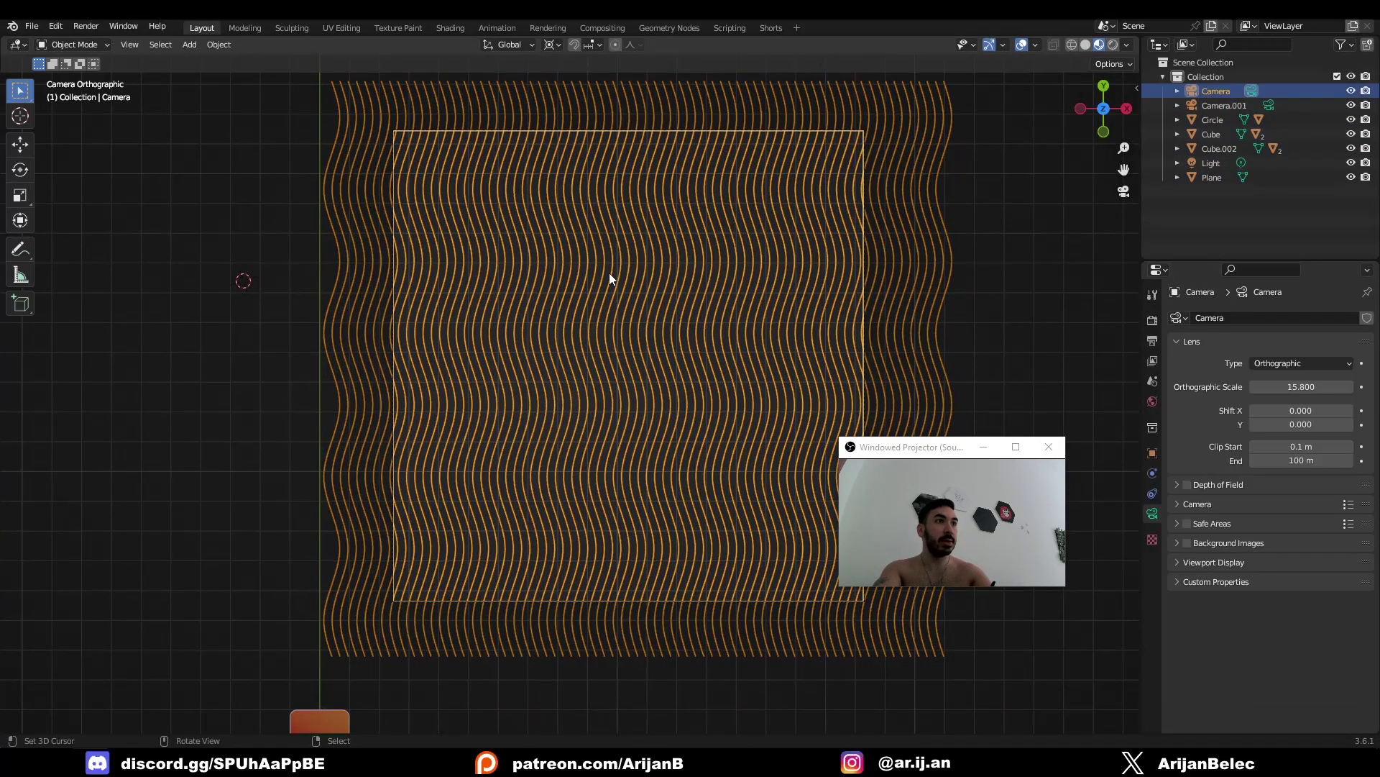
Check in the render settings that the film background is set to Transparent
drag(920, 445, 956, 512)
click(1153, 320)
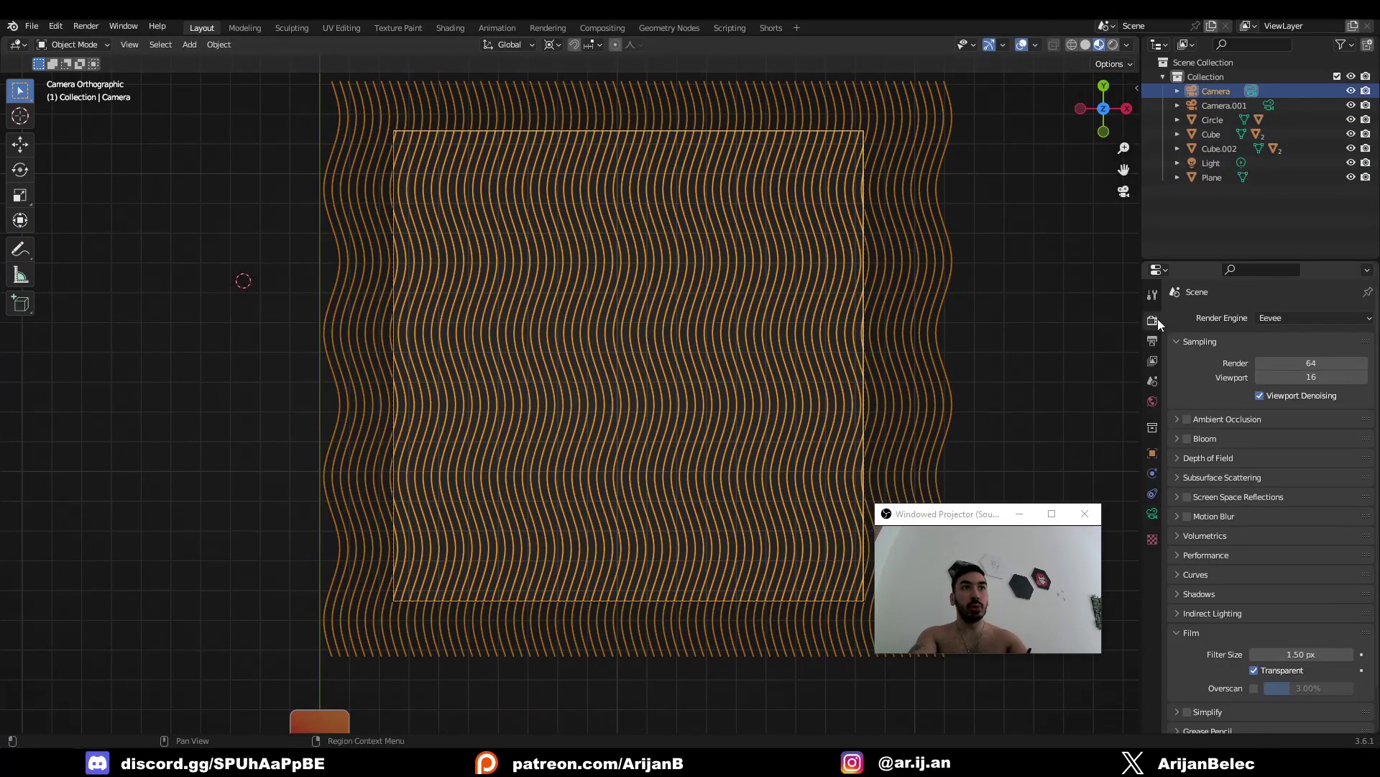
scroll(1179, 374, down, 2)
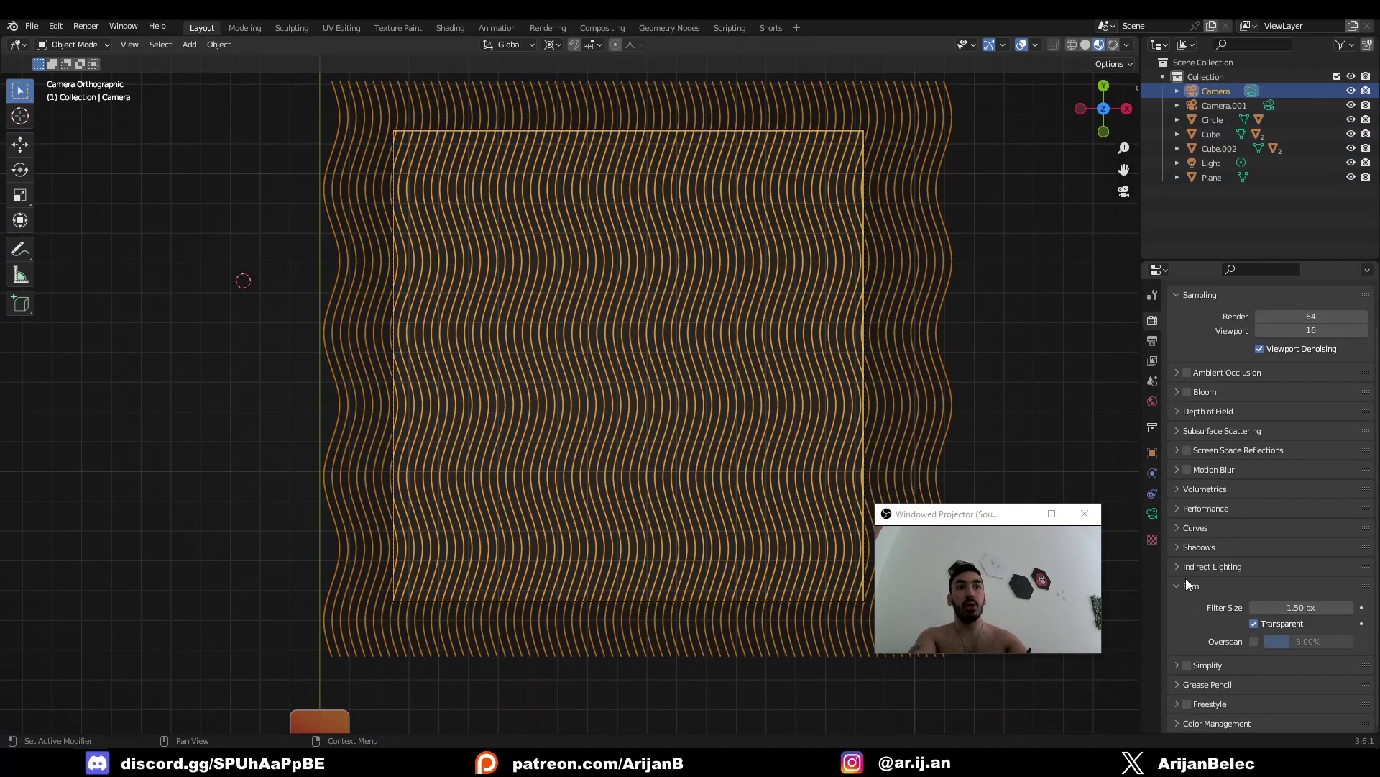
click(1254, 624)
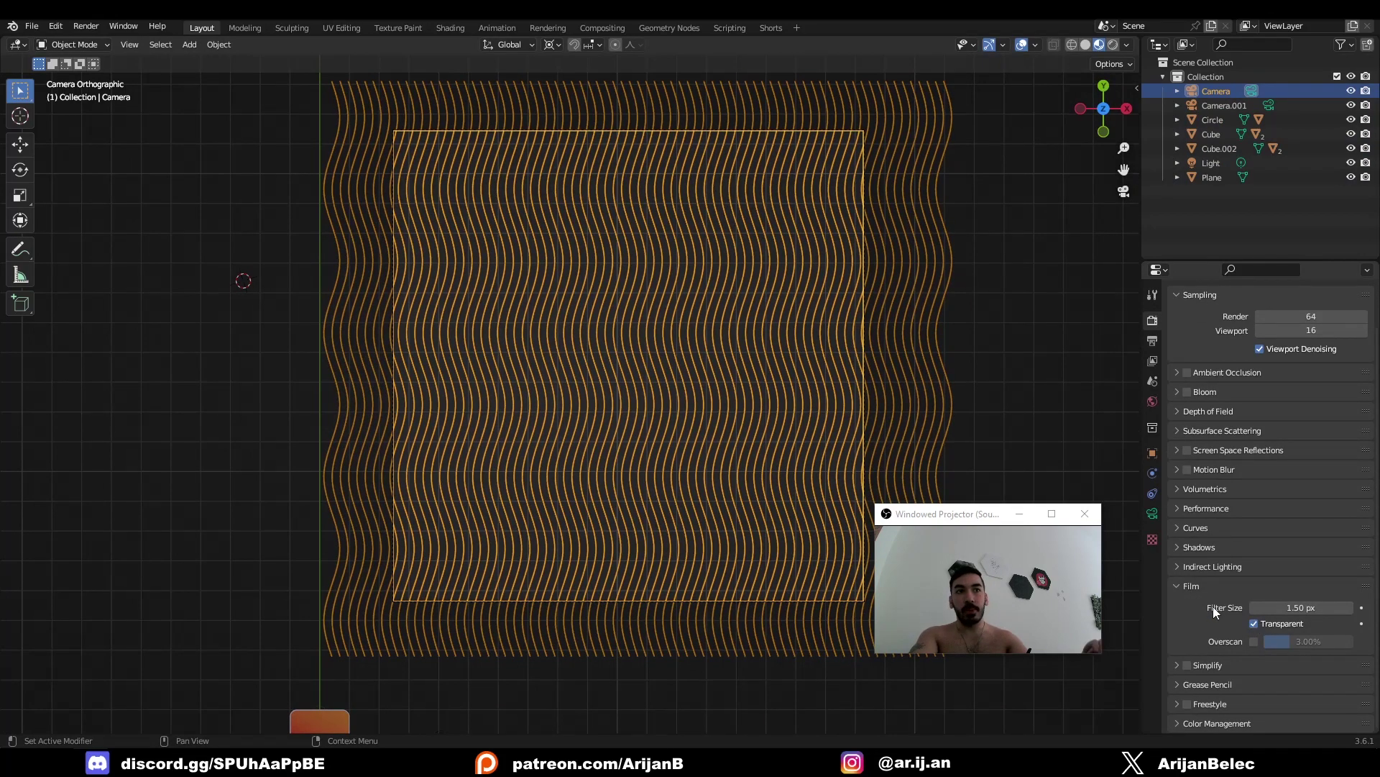
click(998, 399)
scroll(982, 398, down, 1)
scroll(982, 400, up, 2)
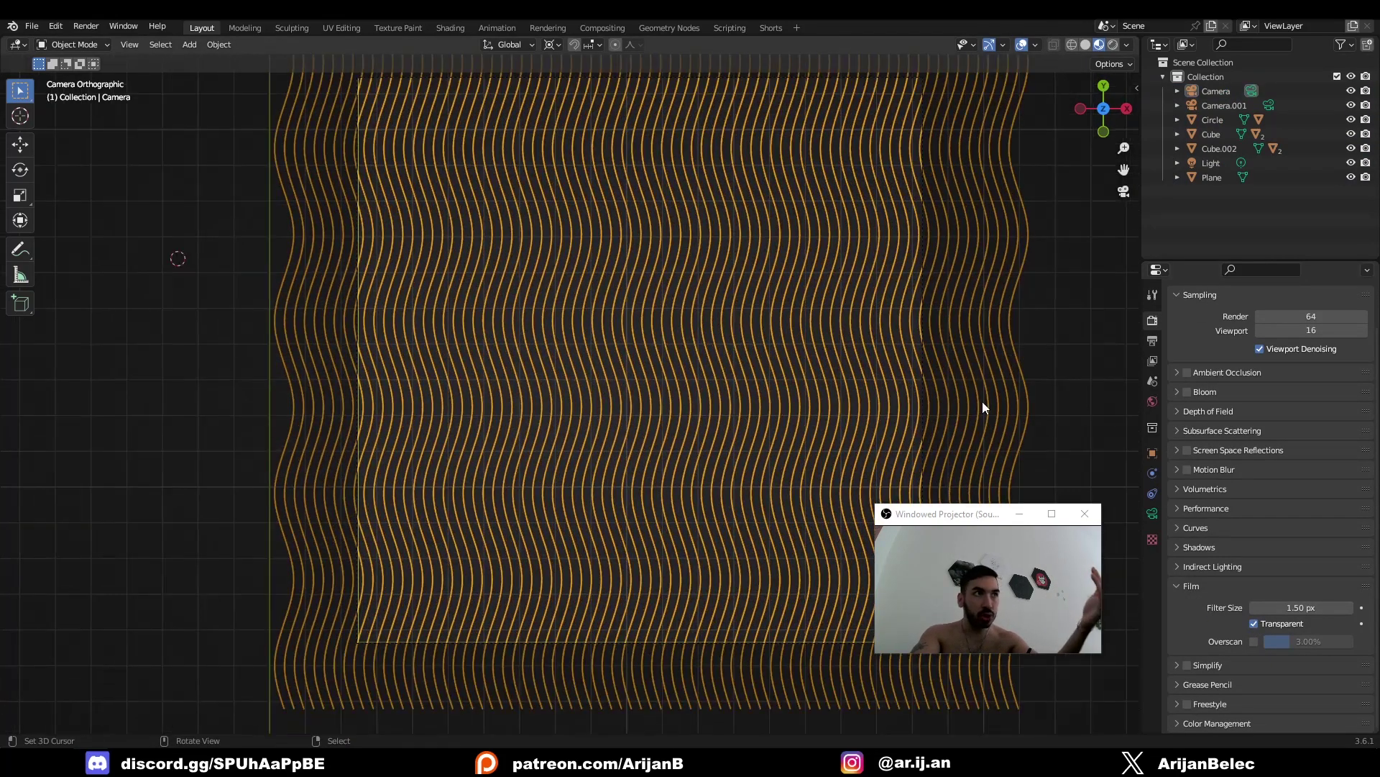
scroll(986, 426, down, 1)
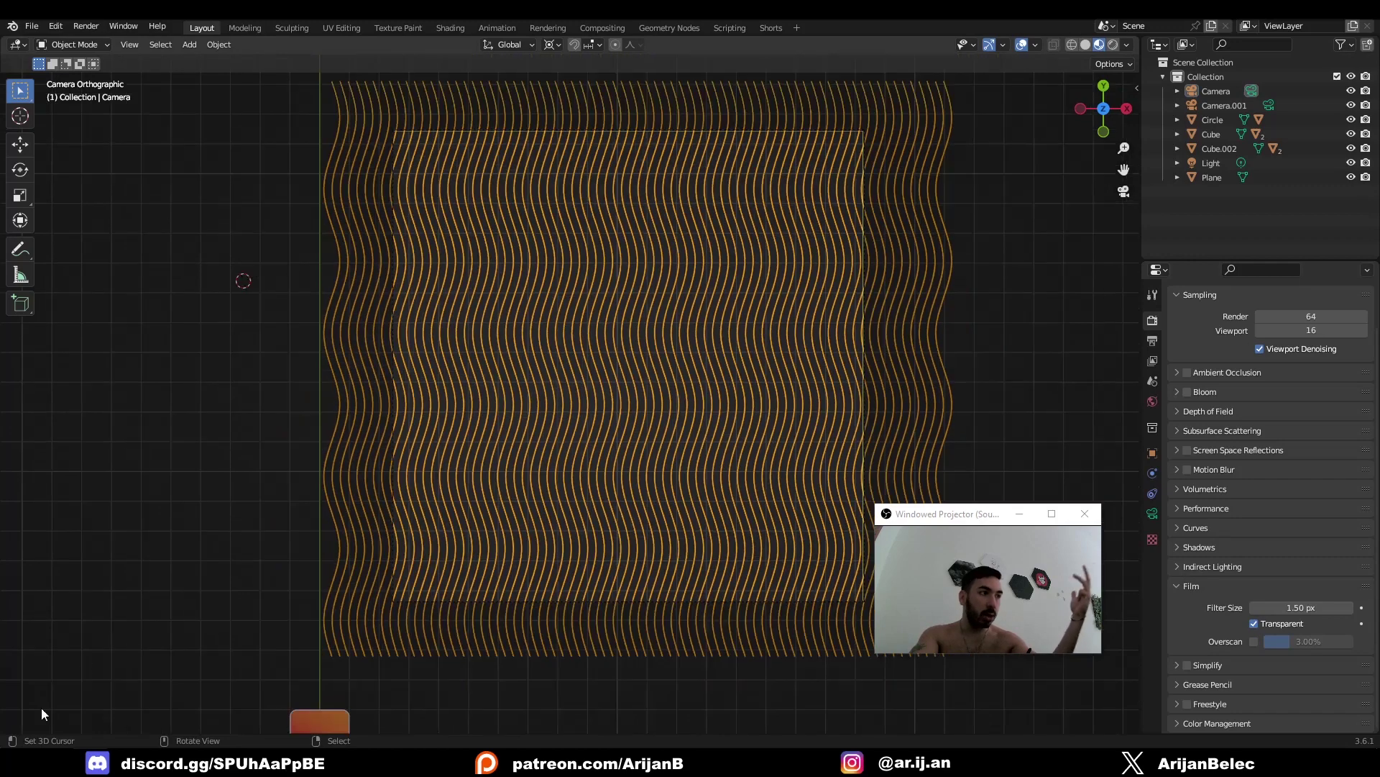
click(121, 718)
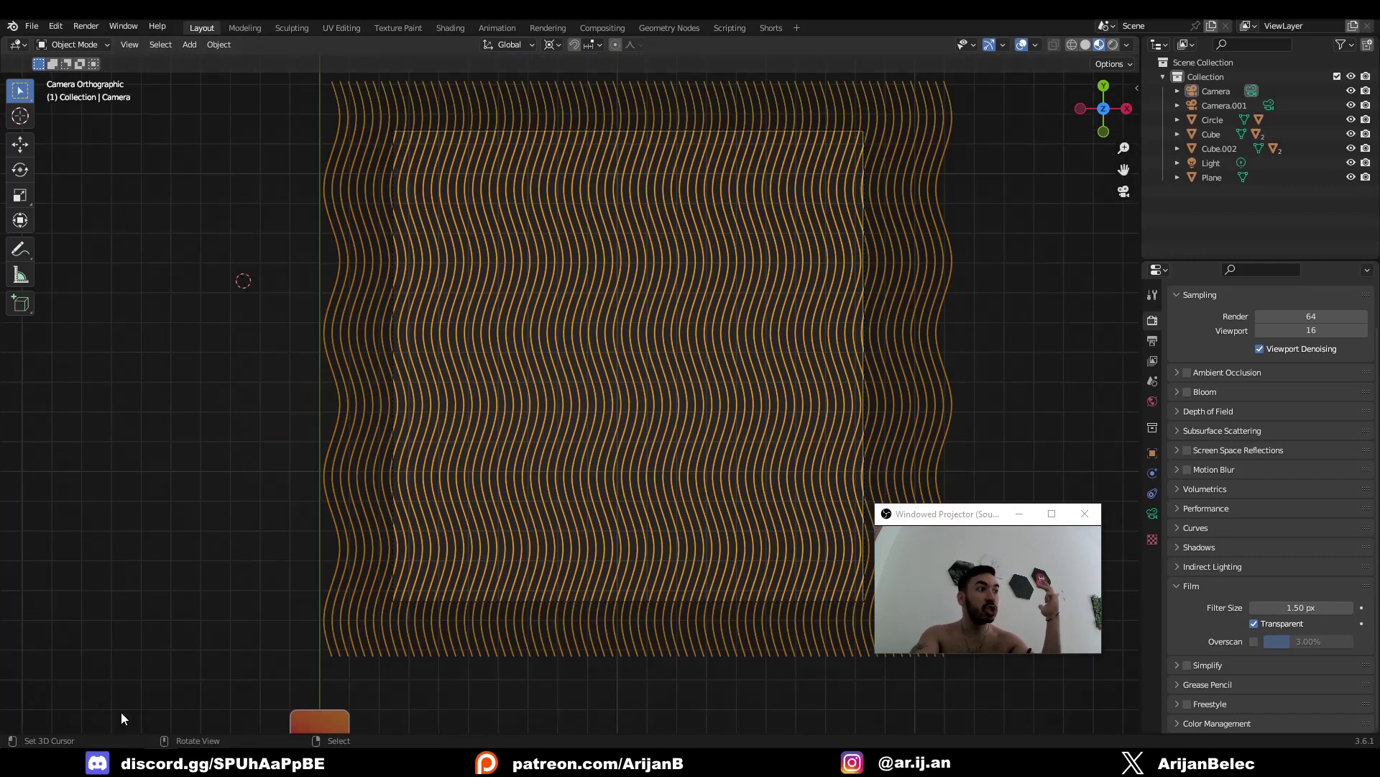
click(110, 761)
key(alt+Tab)
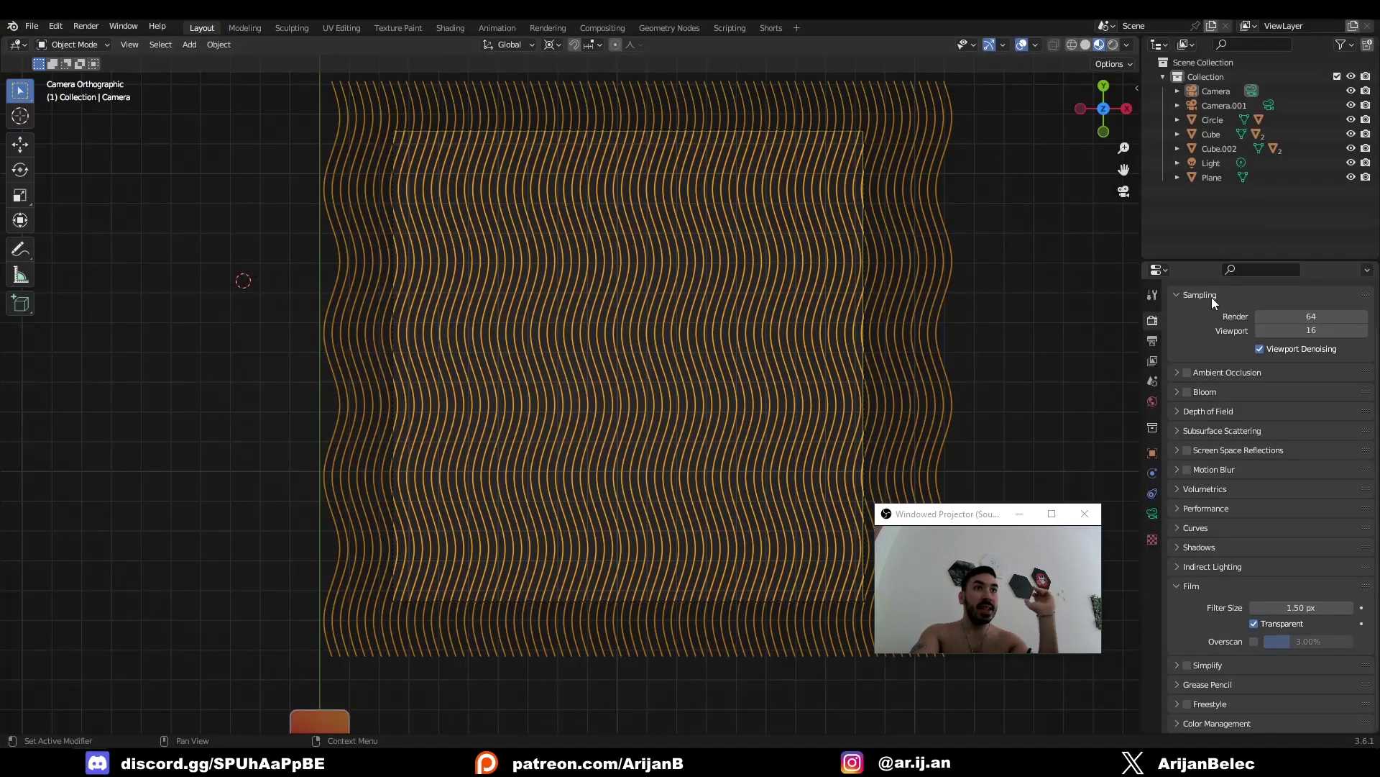
Set the Eevee render samples to 32
scroll(1302, 361, up, 2)
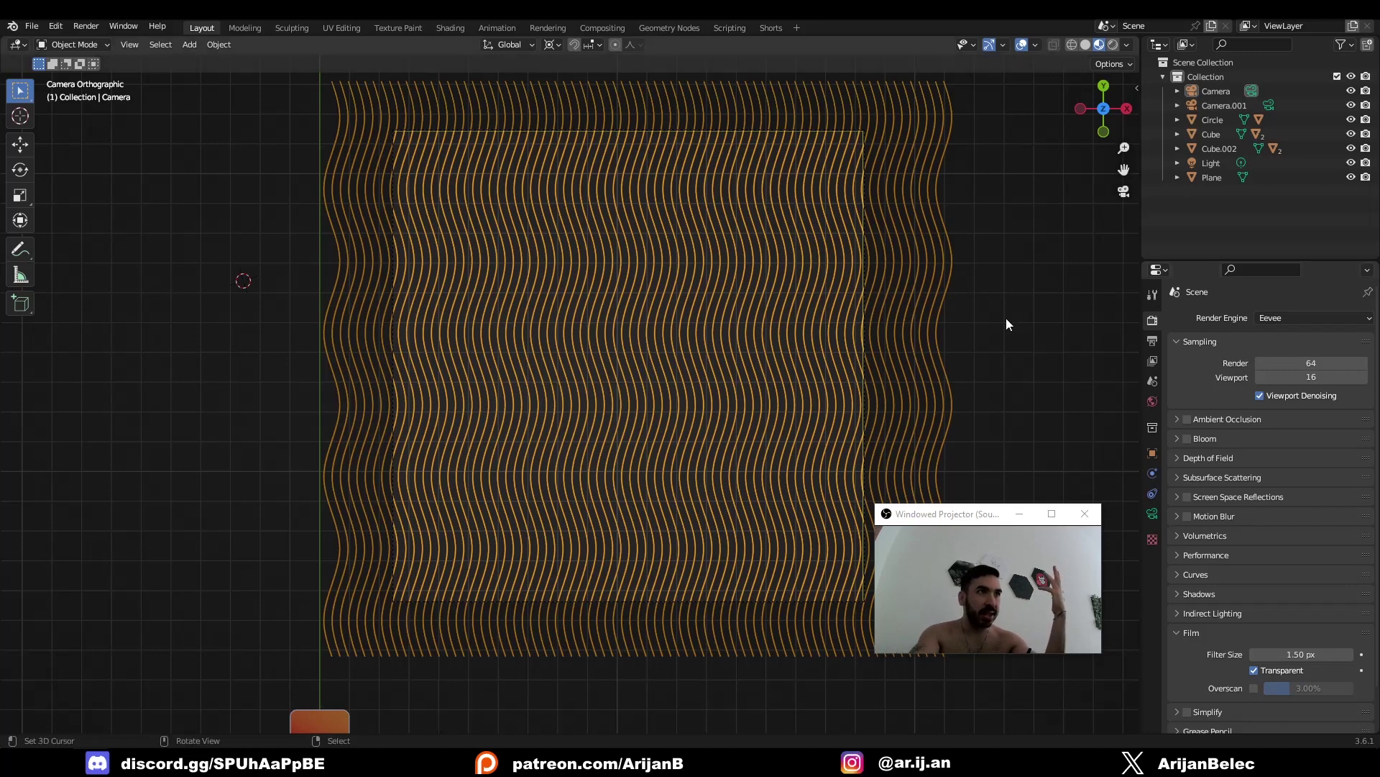
click(1286, 363)
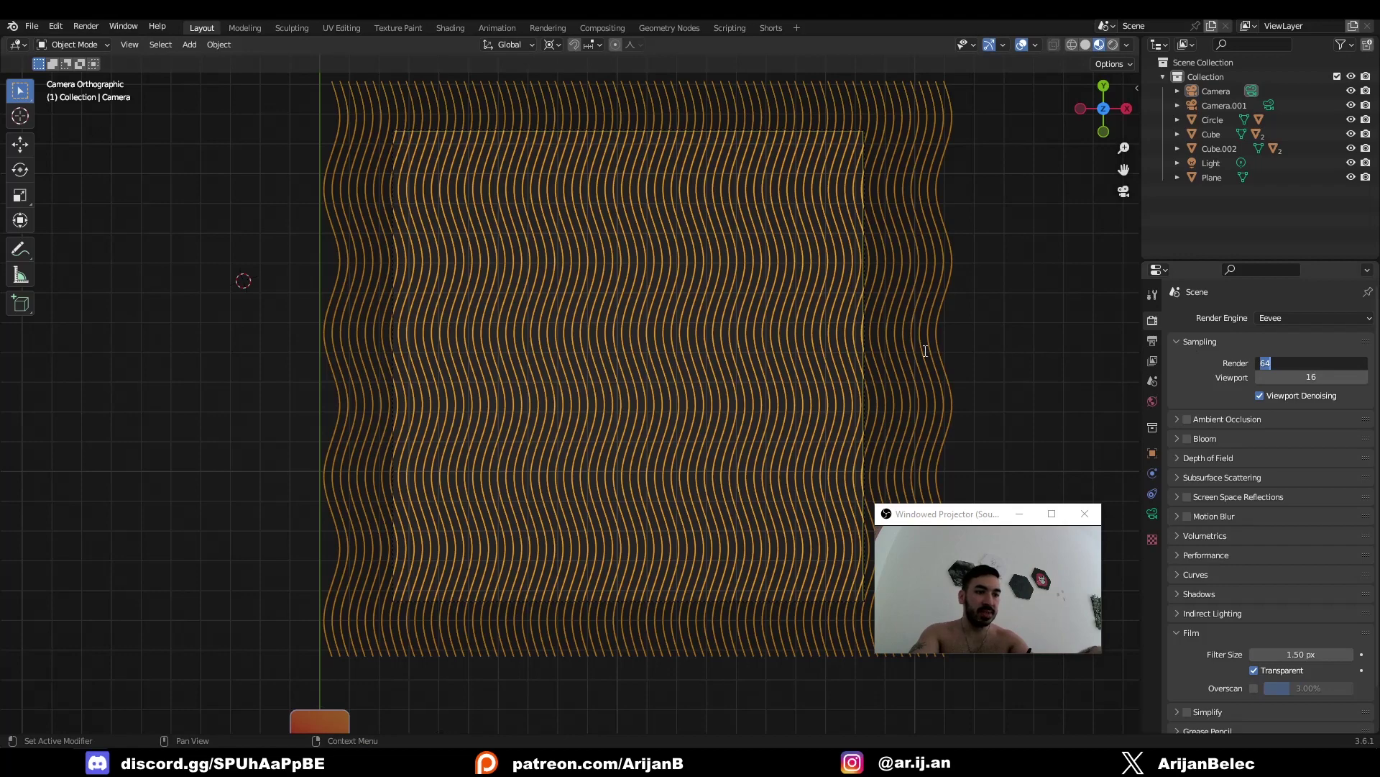
text(32)
key(Return)
Render the camera's view of the wave pattern and inspect the whole image
key(F12)
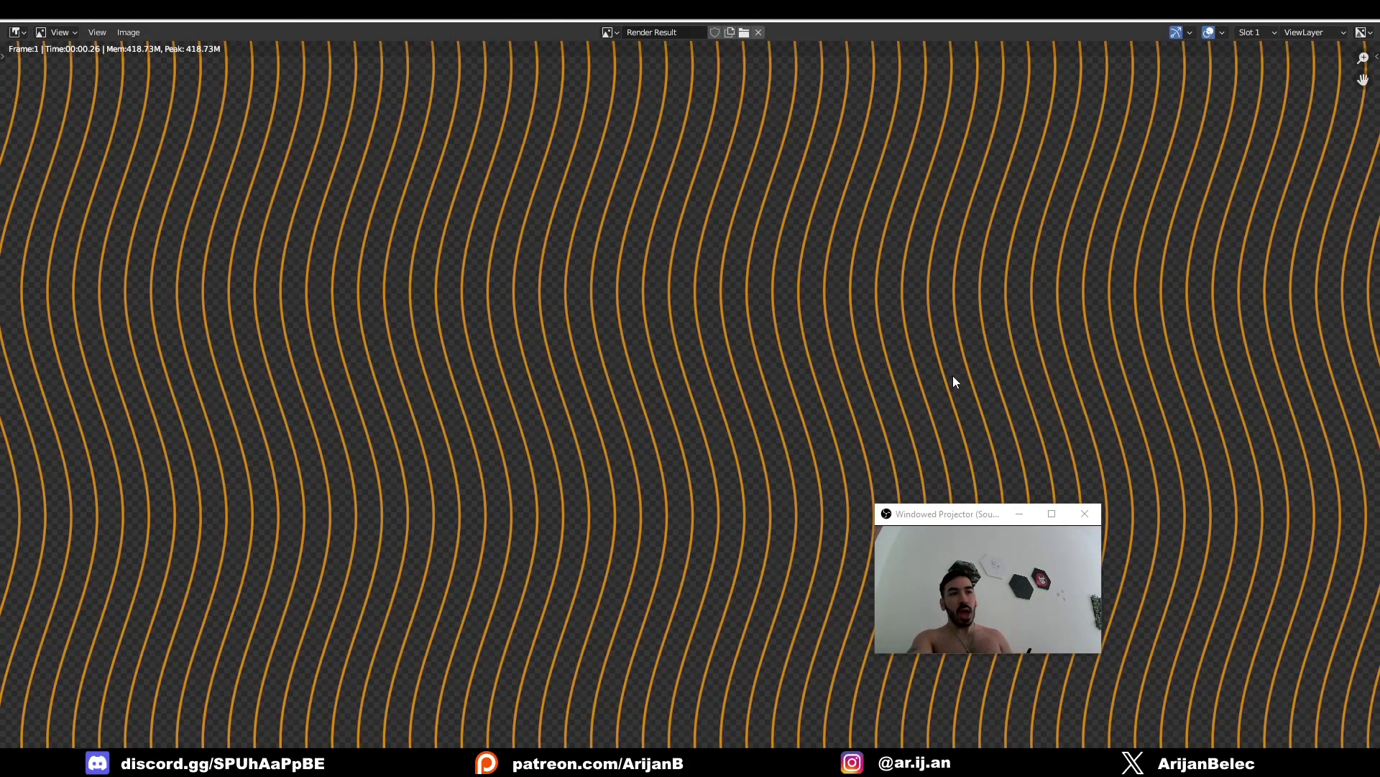
scroll(767, 396, down, 4)
scroll(682, 368, up, 2)
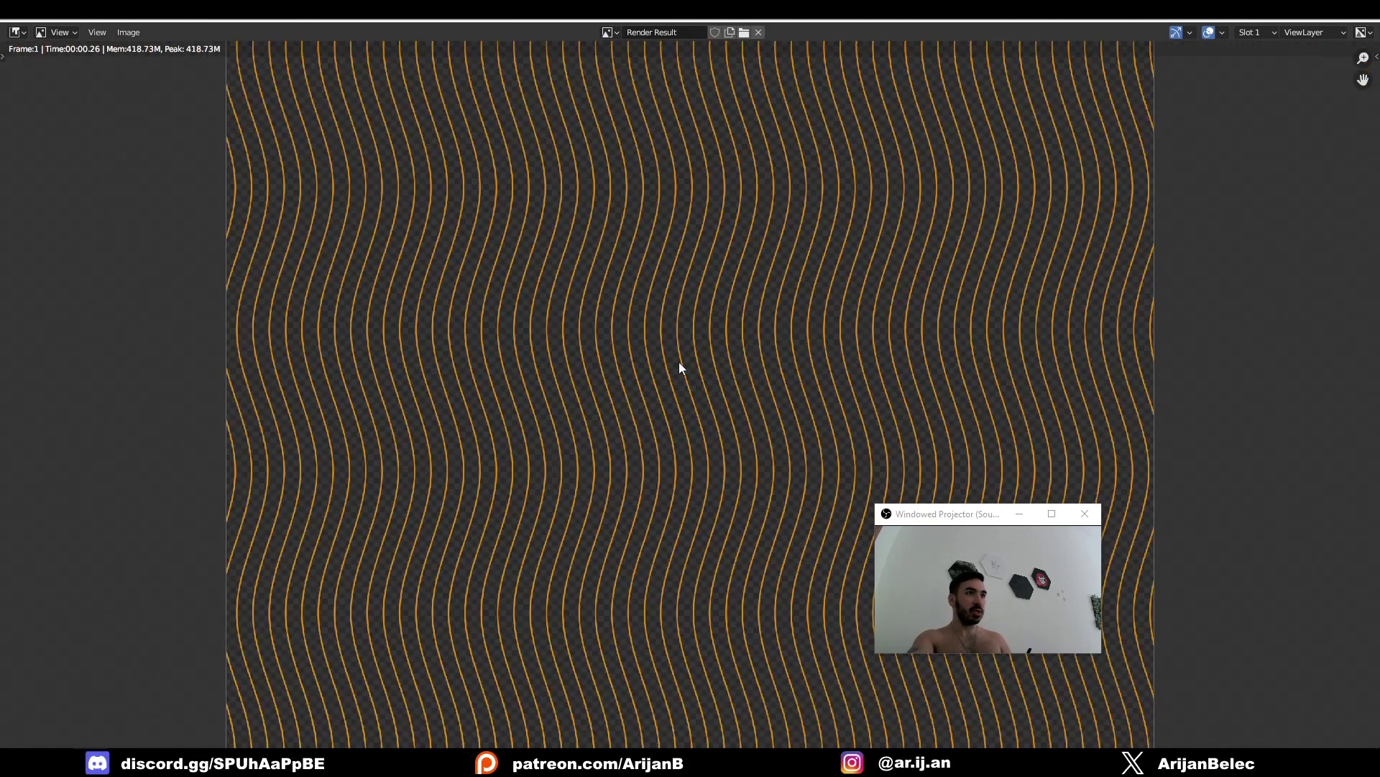
scroll(592, 348, down, 2)
scroll(399, 240, up, 1)
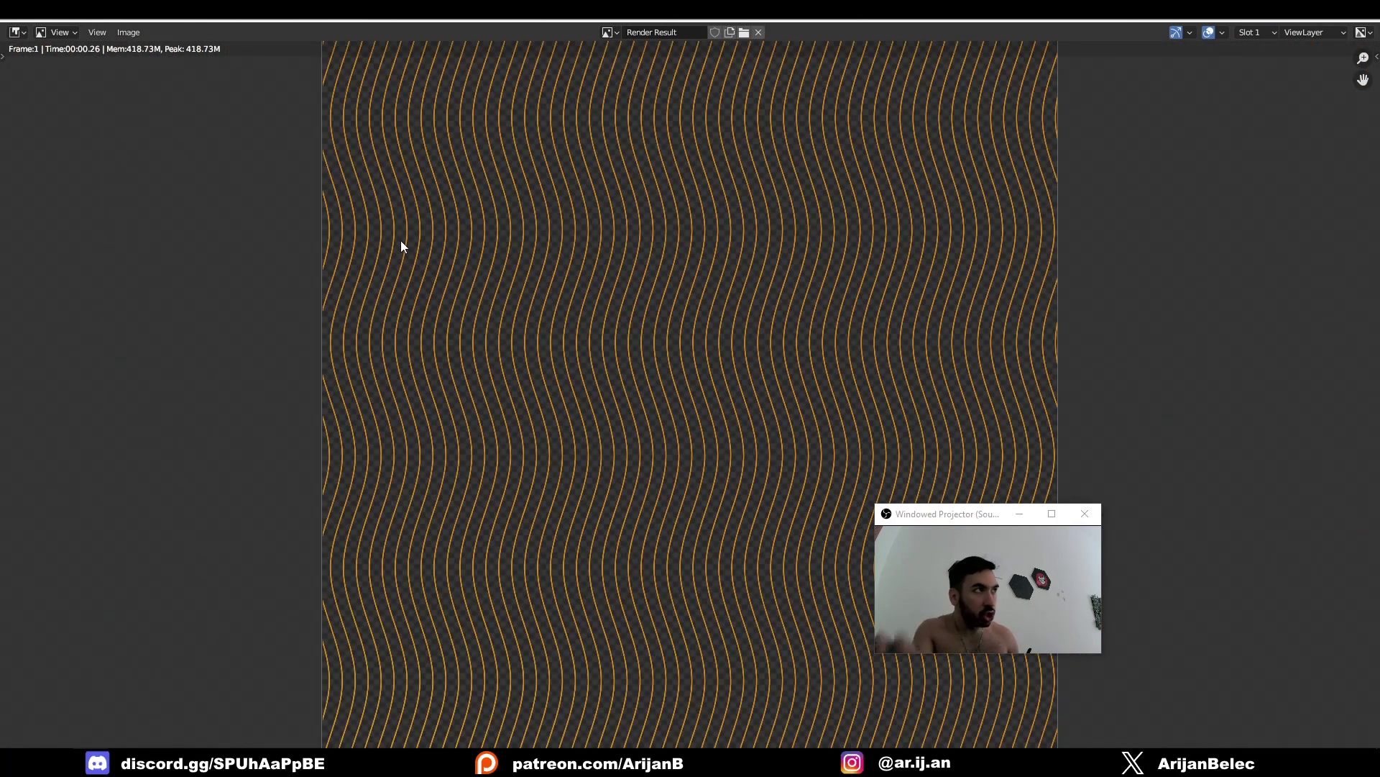
Save the rendered image as WavePattern.png in the Pictures folder, using the PNG file format
click(129, 32)
click(167, 170)
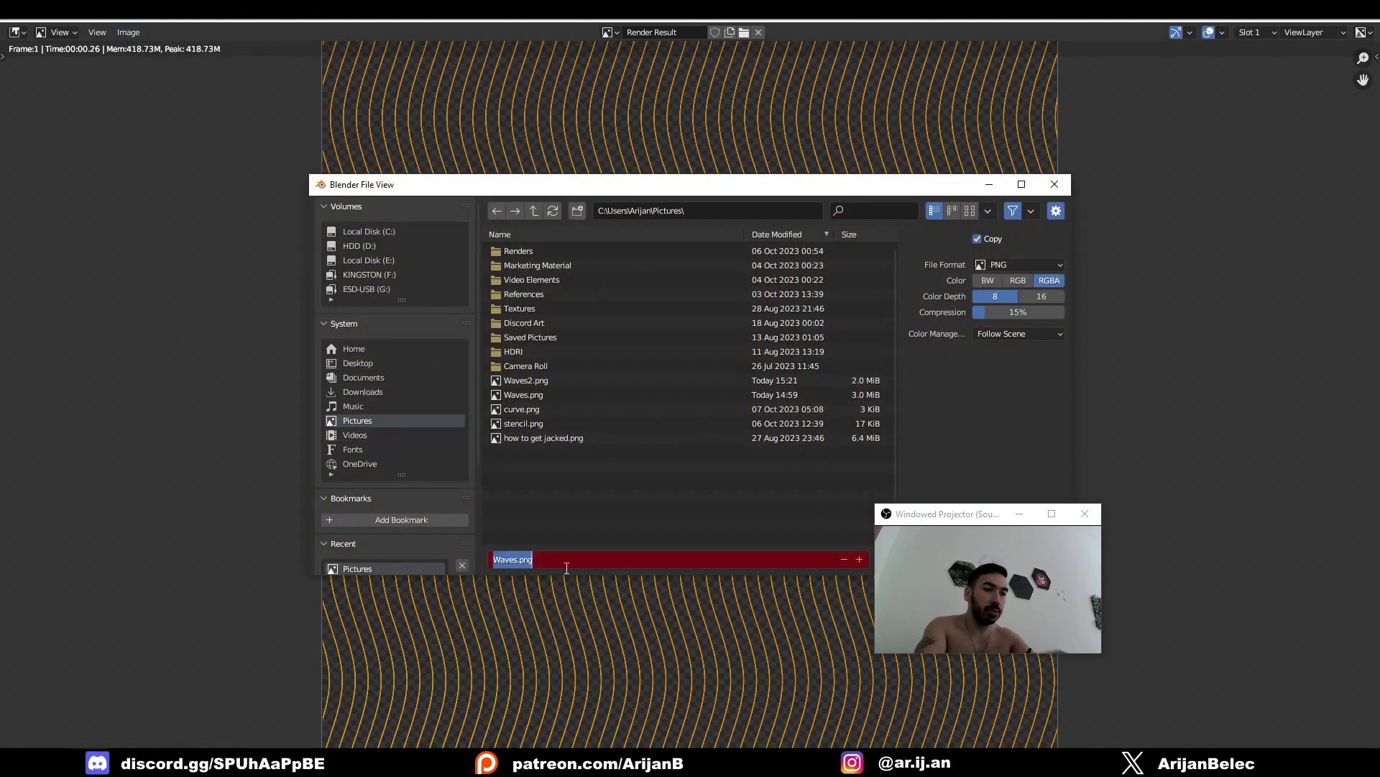
text(Wav)
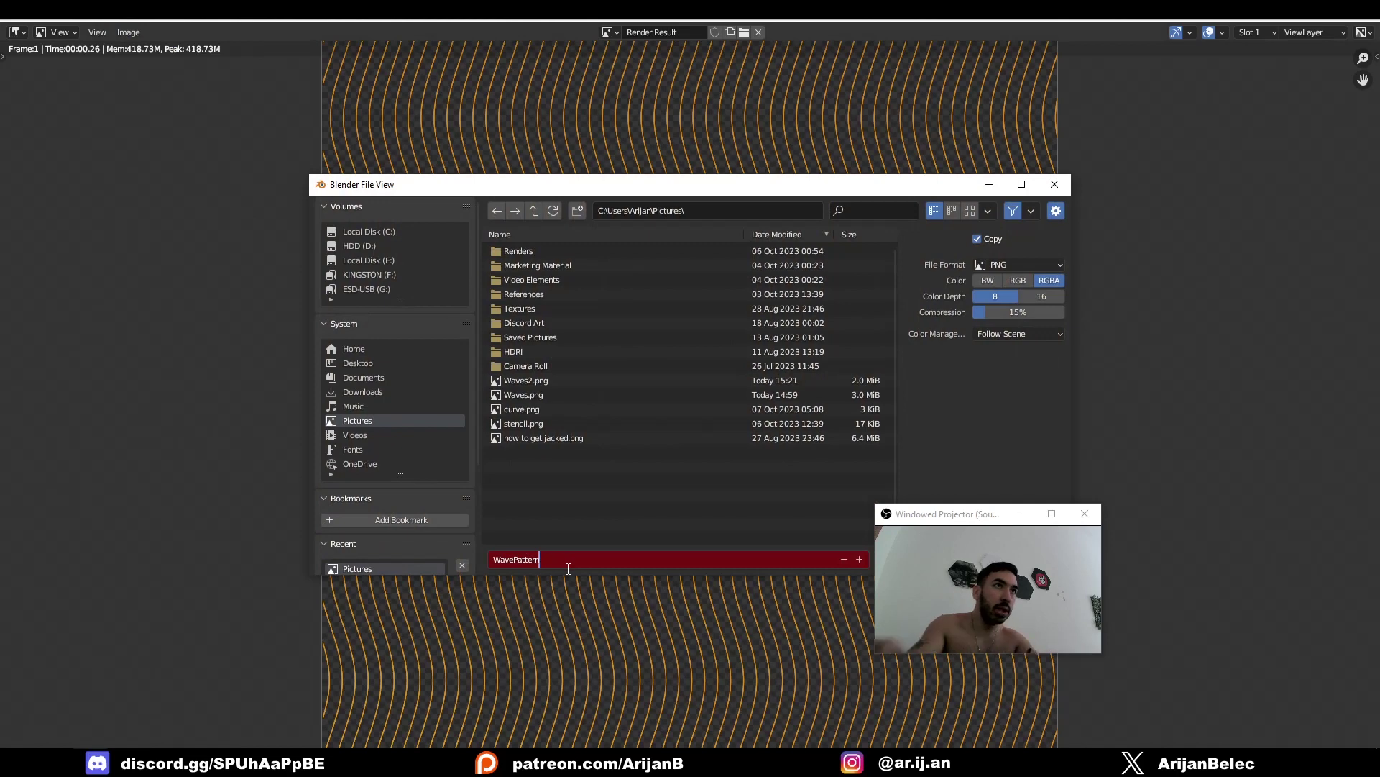
click(1016, 267)
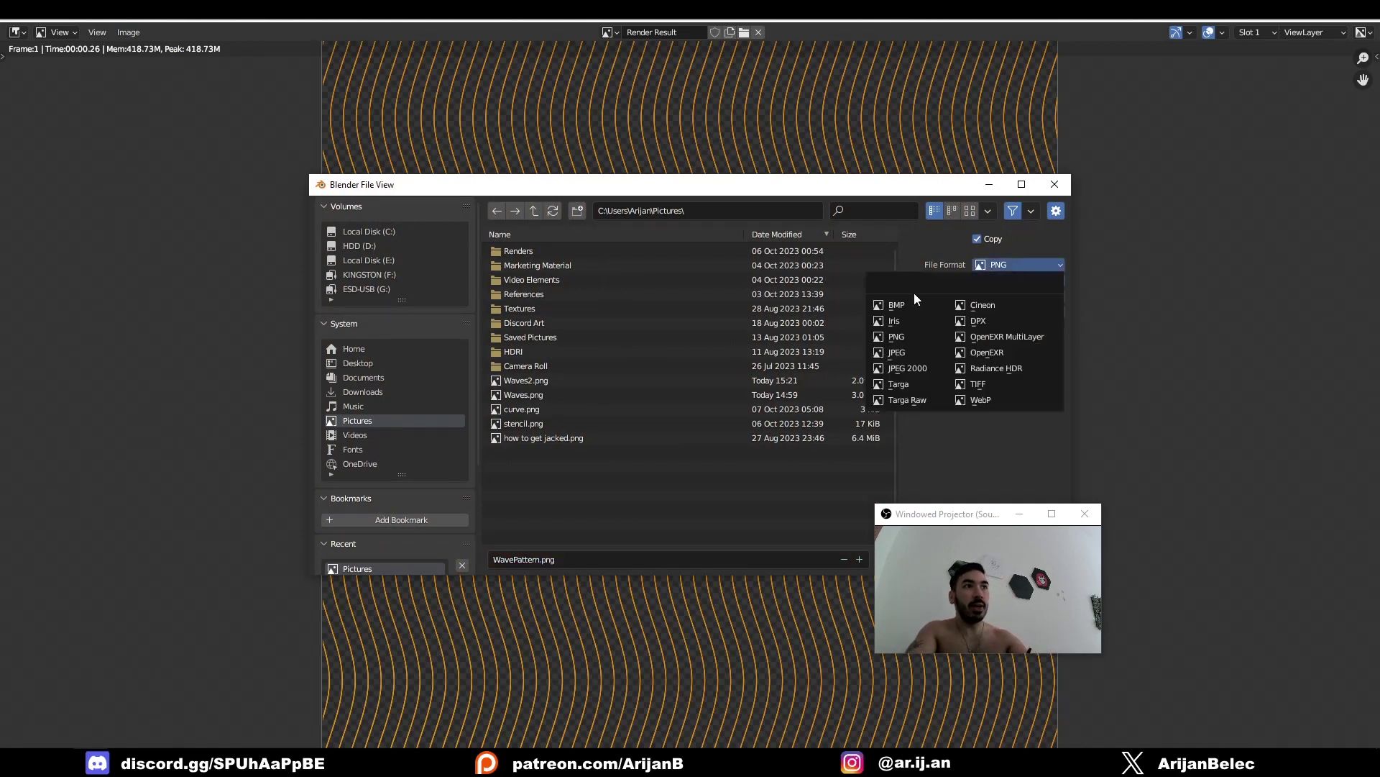
click(907, 337)
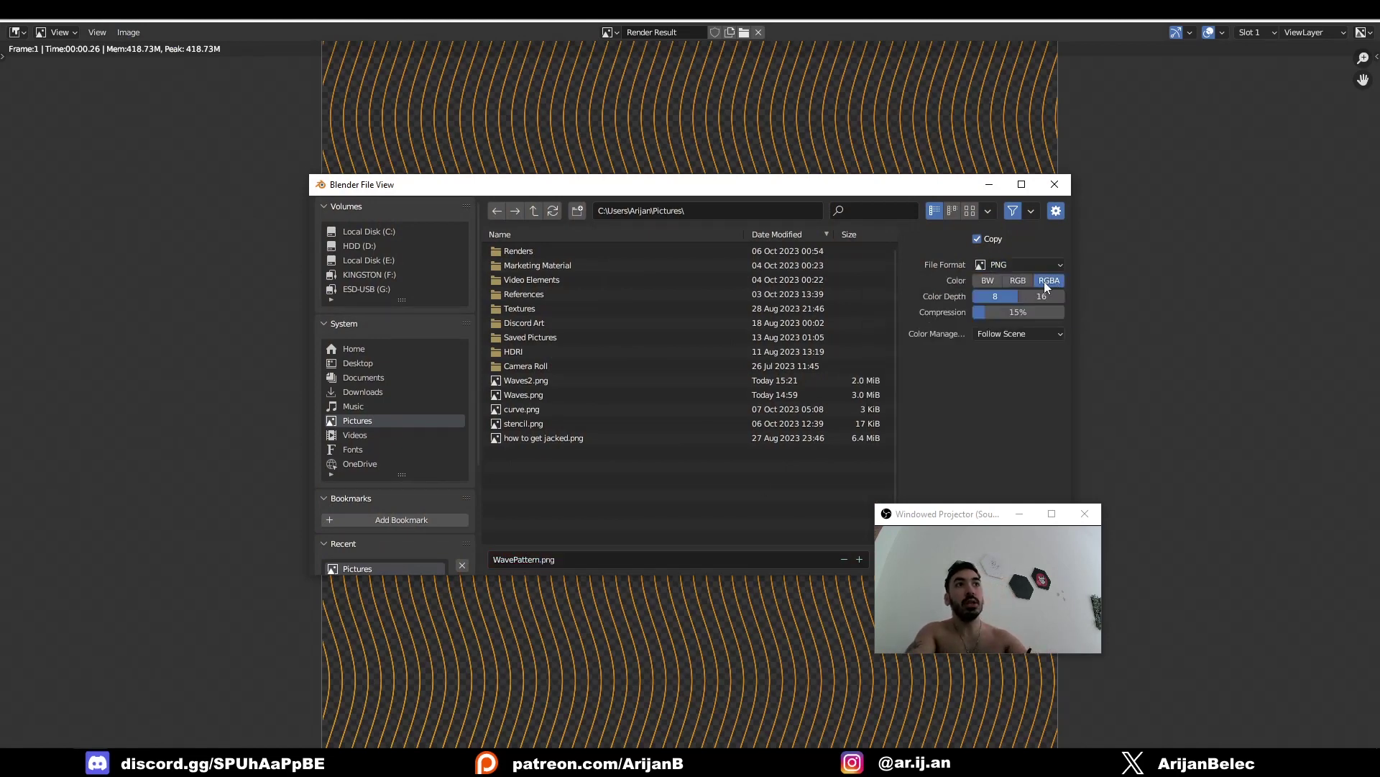
drag(984, 516, 686, 583)
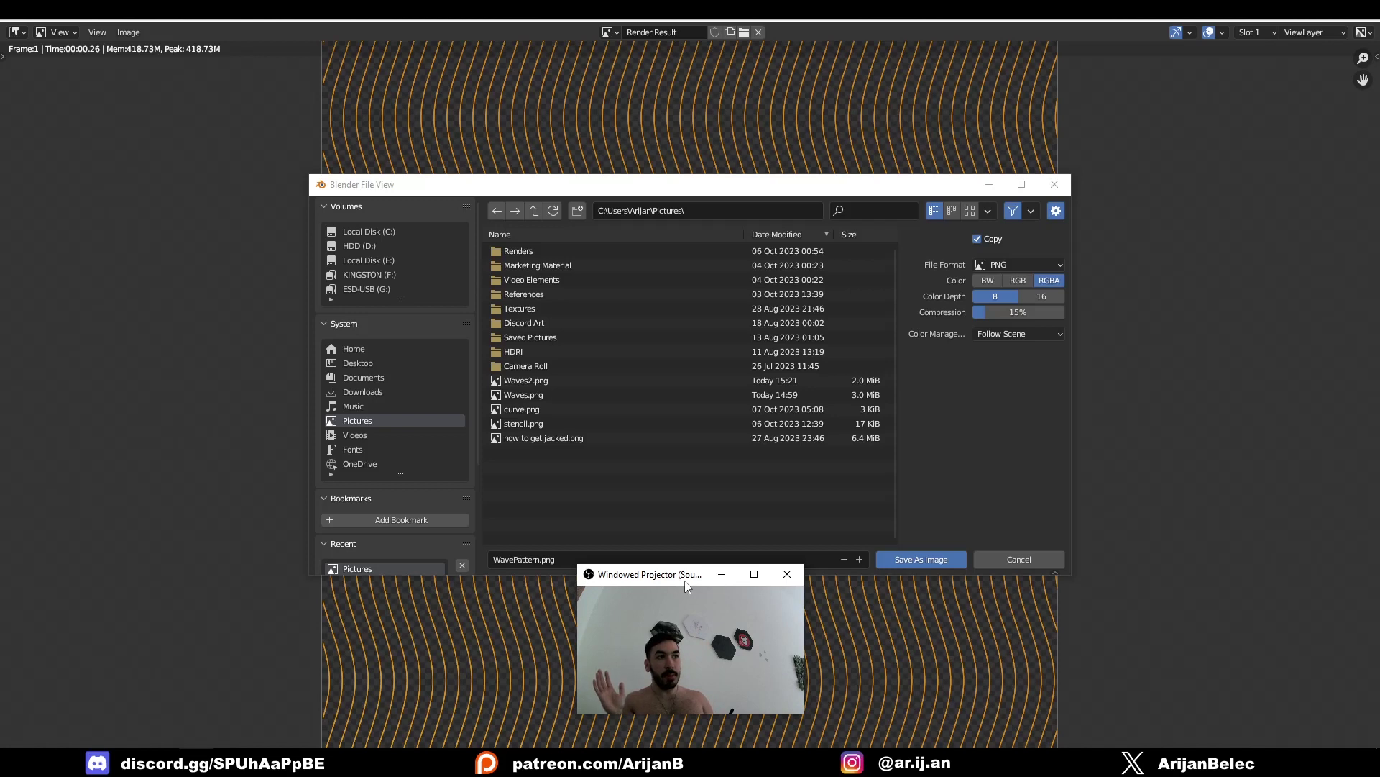
drag(704, 577, 683, 599)
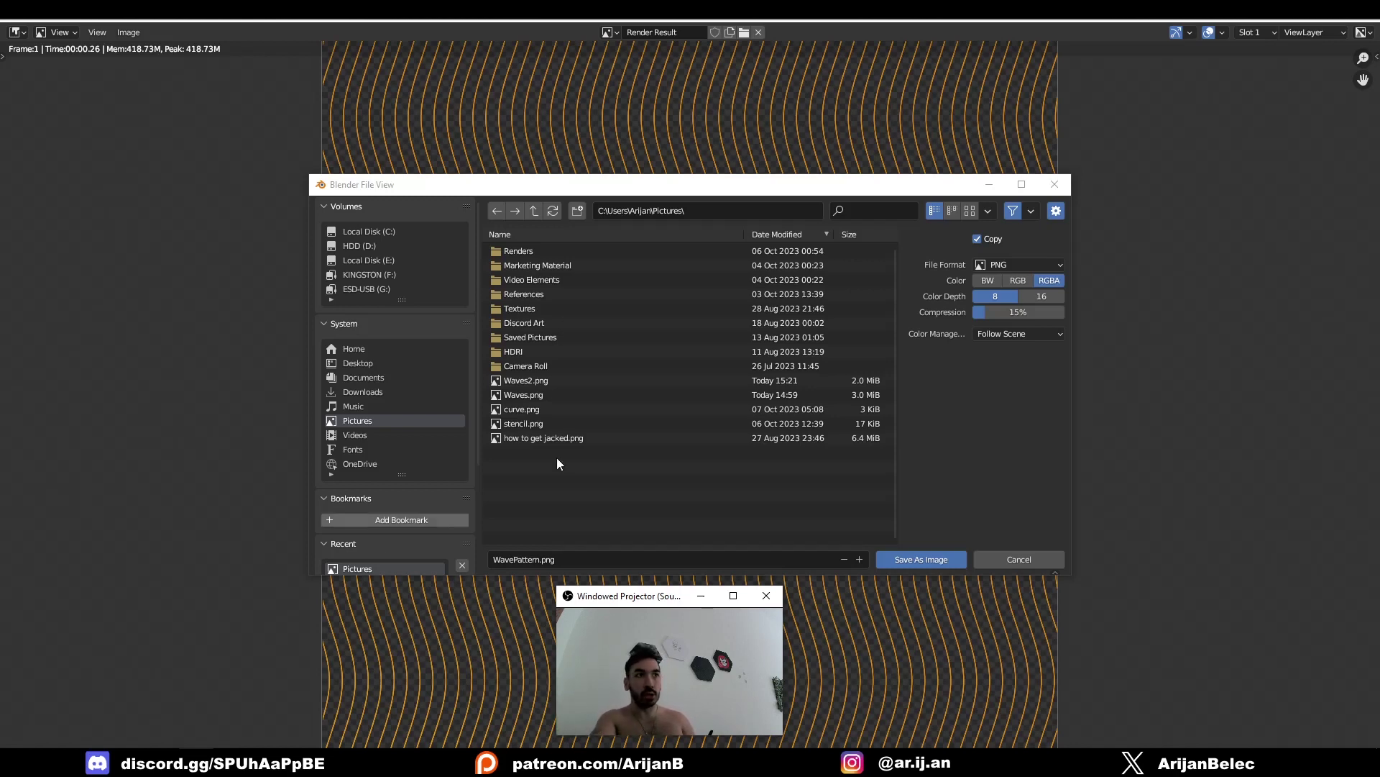
click(927, 490)
click(933, 561)
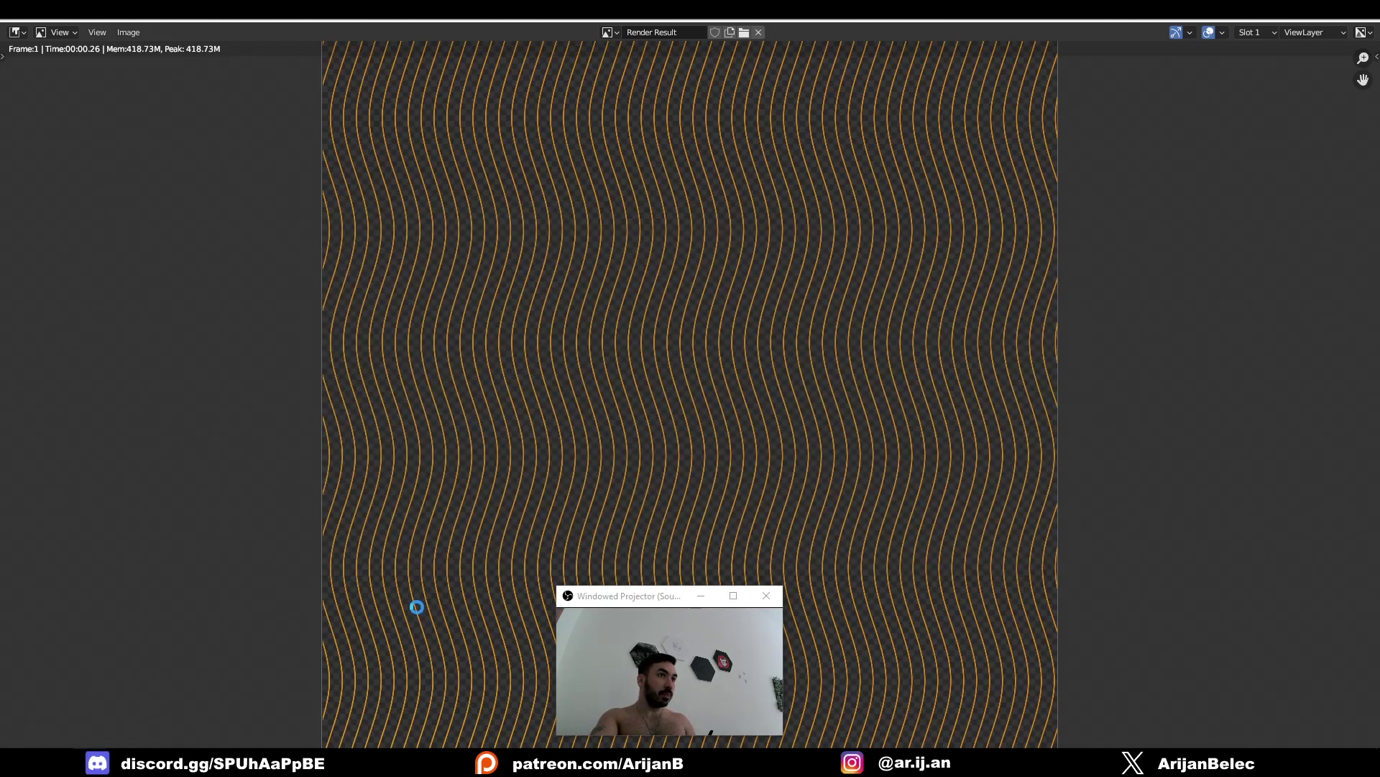
Switch to Paint.NET, close the old wave image, and open the WavePattern image from the Pictures folder
click(191, 716)
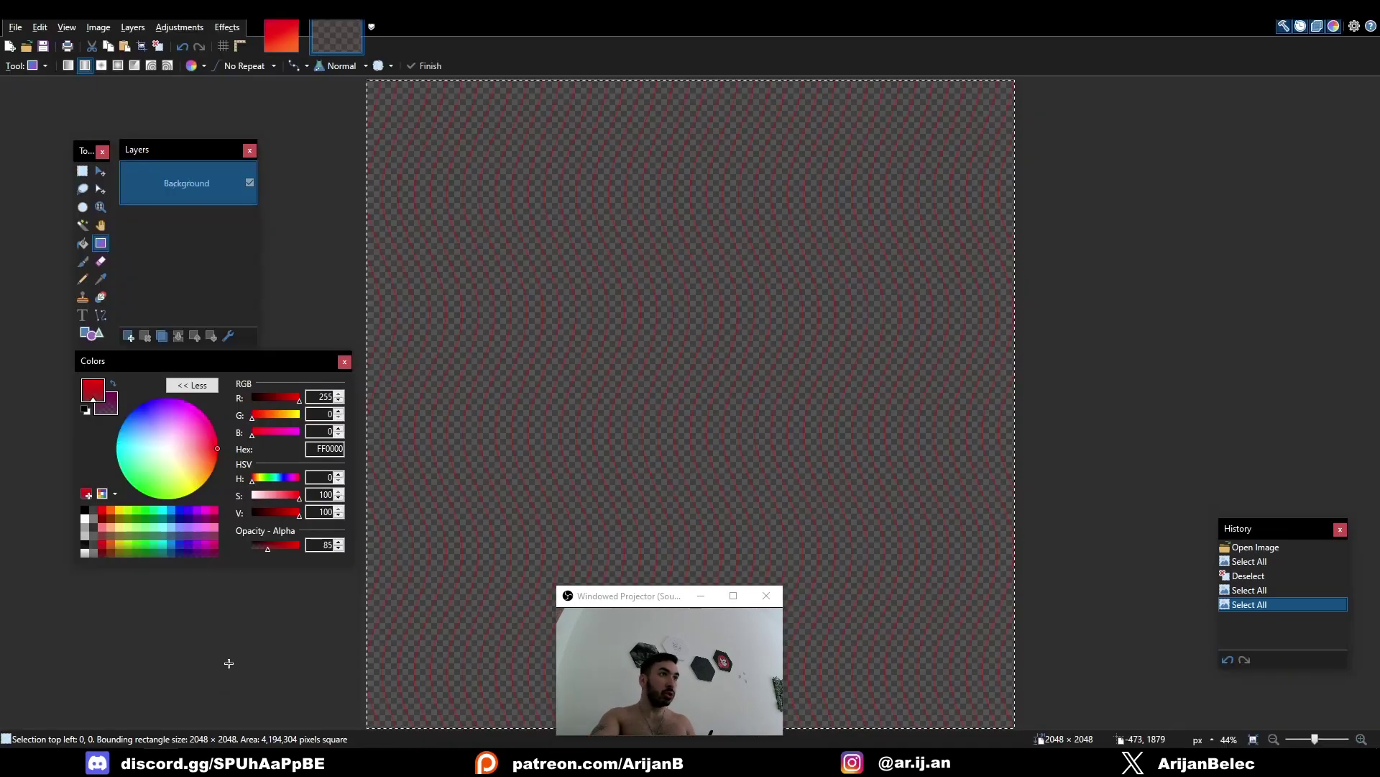
key(ctrl+w)
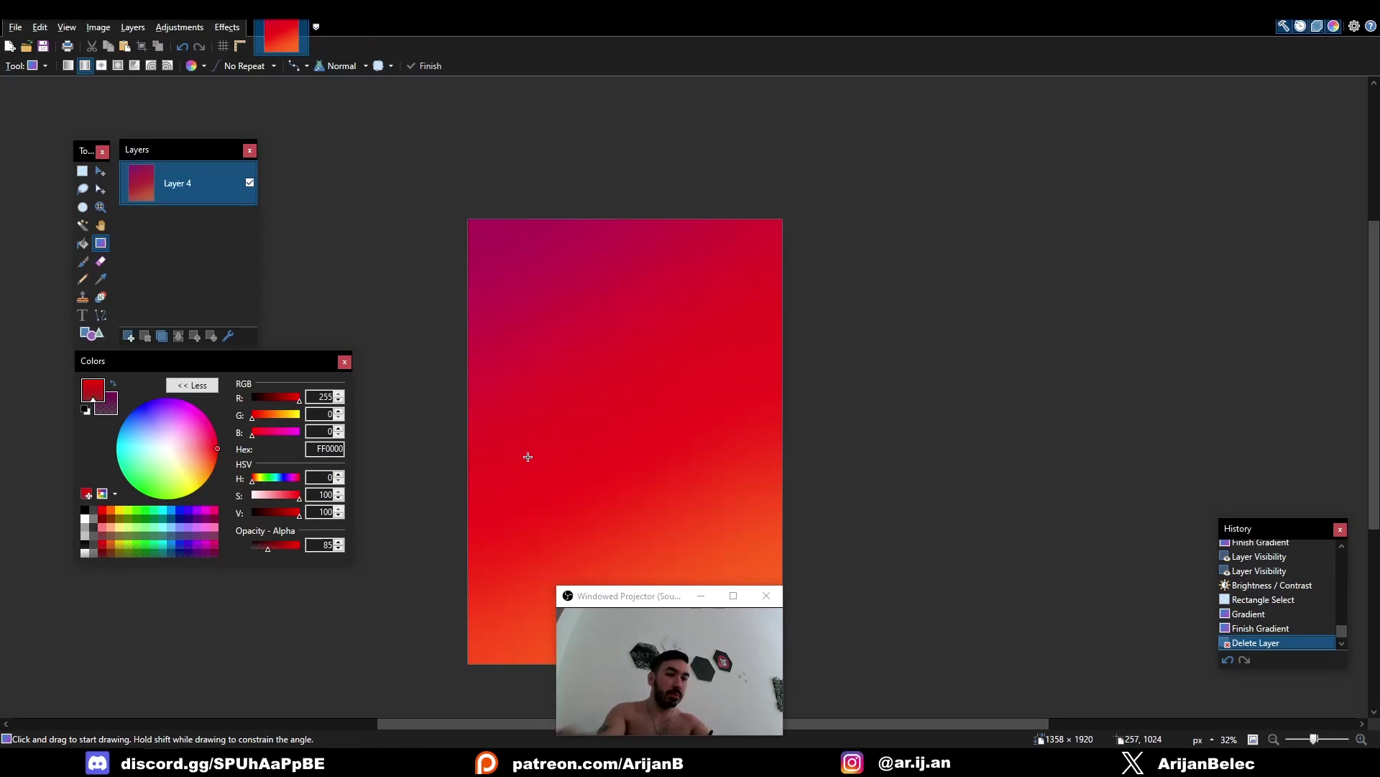
key(ctrl+o)
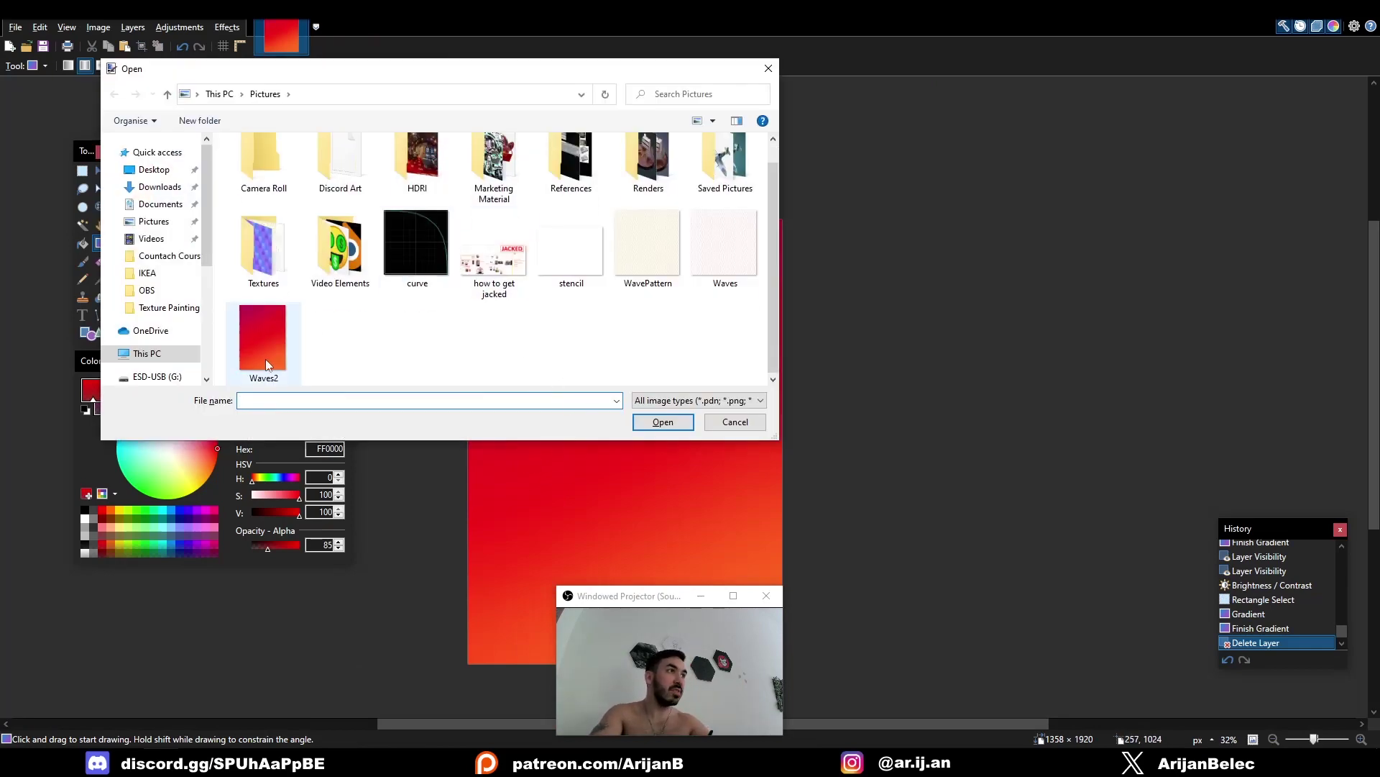
double_click(658, 255)
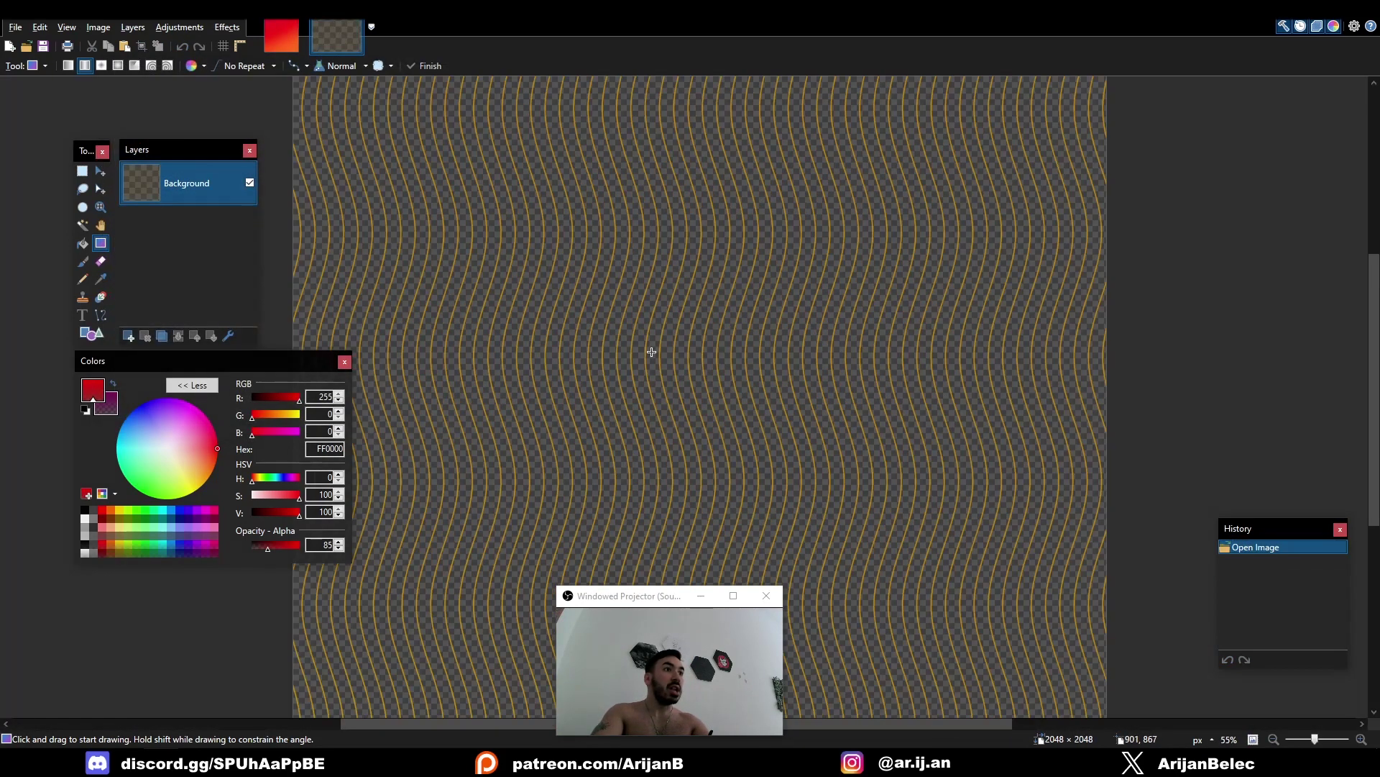
Copy the whole wave pattern and paste it into a new layer above the gradient, keeping the gradient image's canvas size
key(ctrl+a)
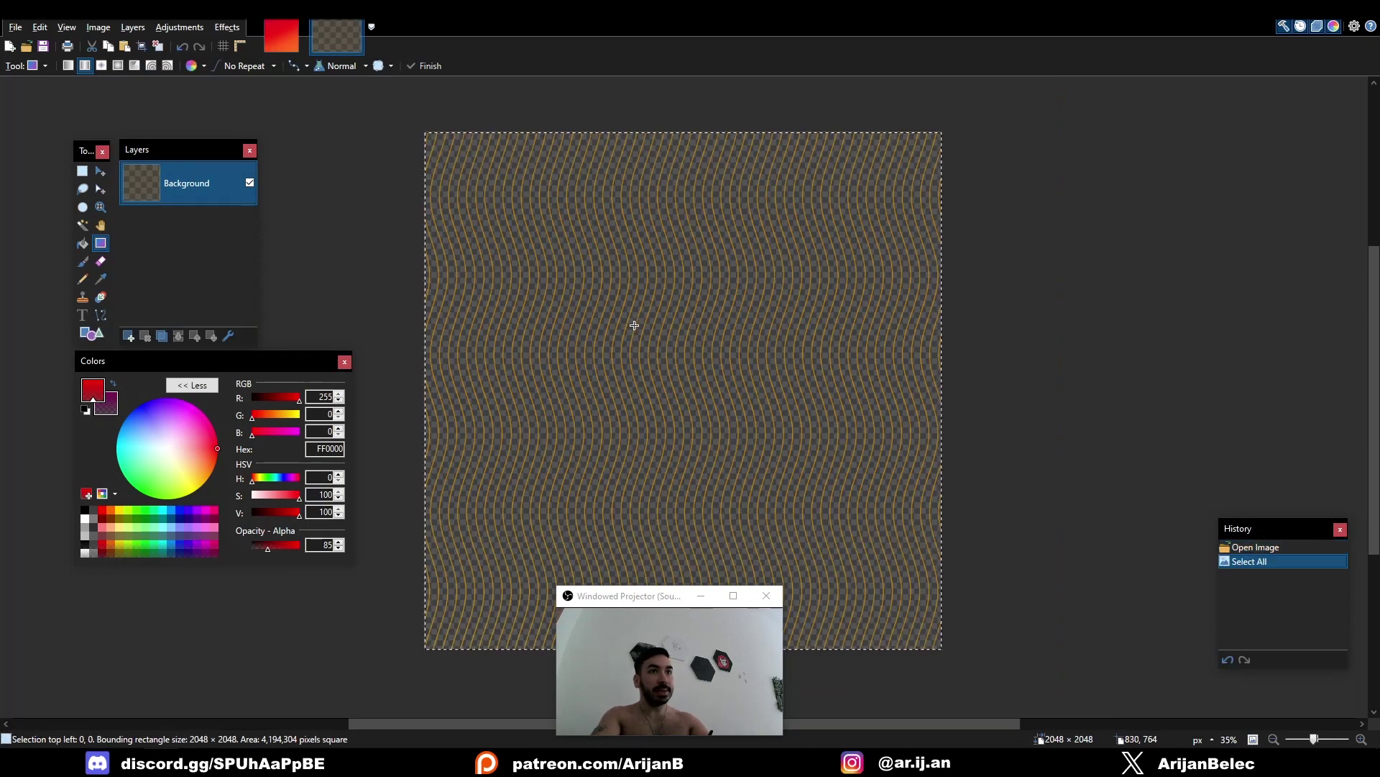
click(281, 35)
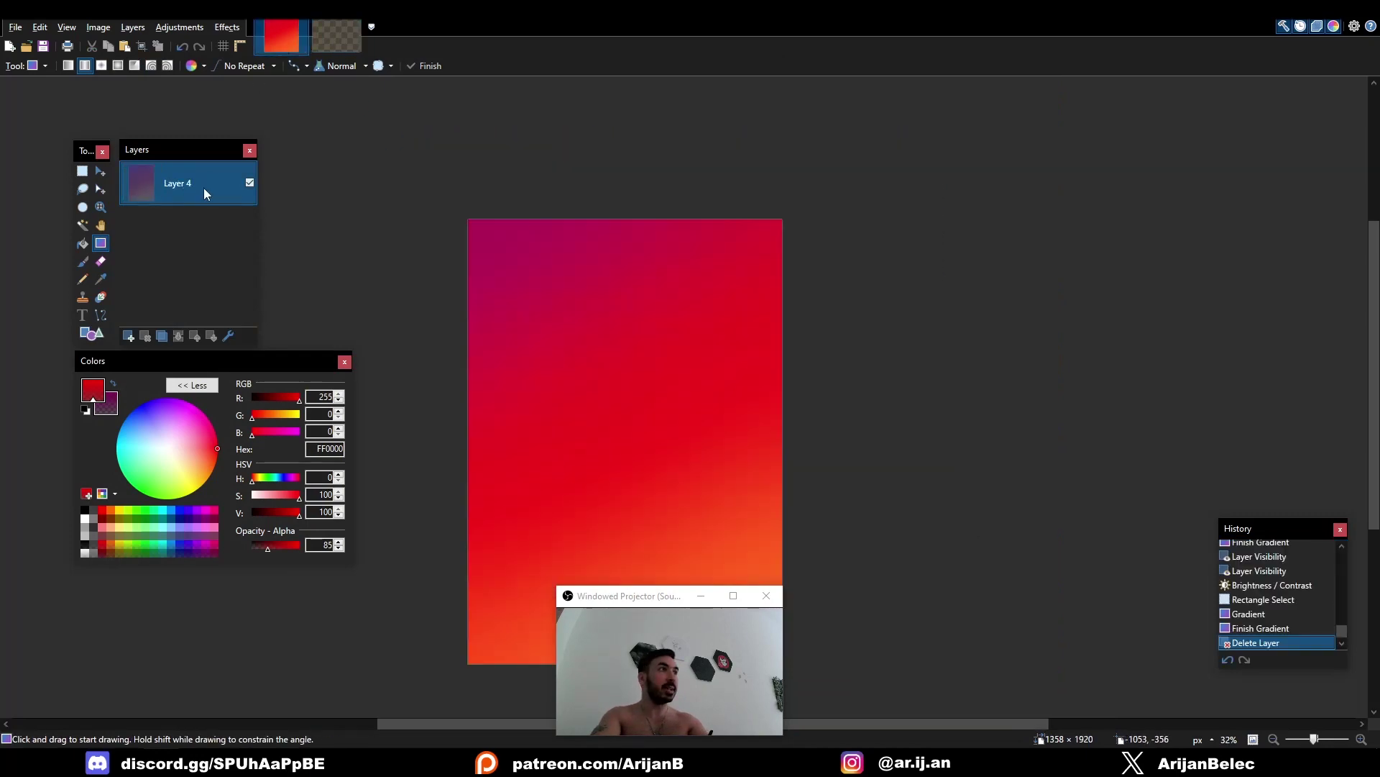
click(129, 335)
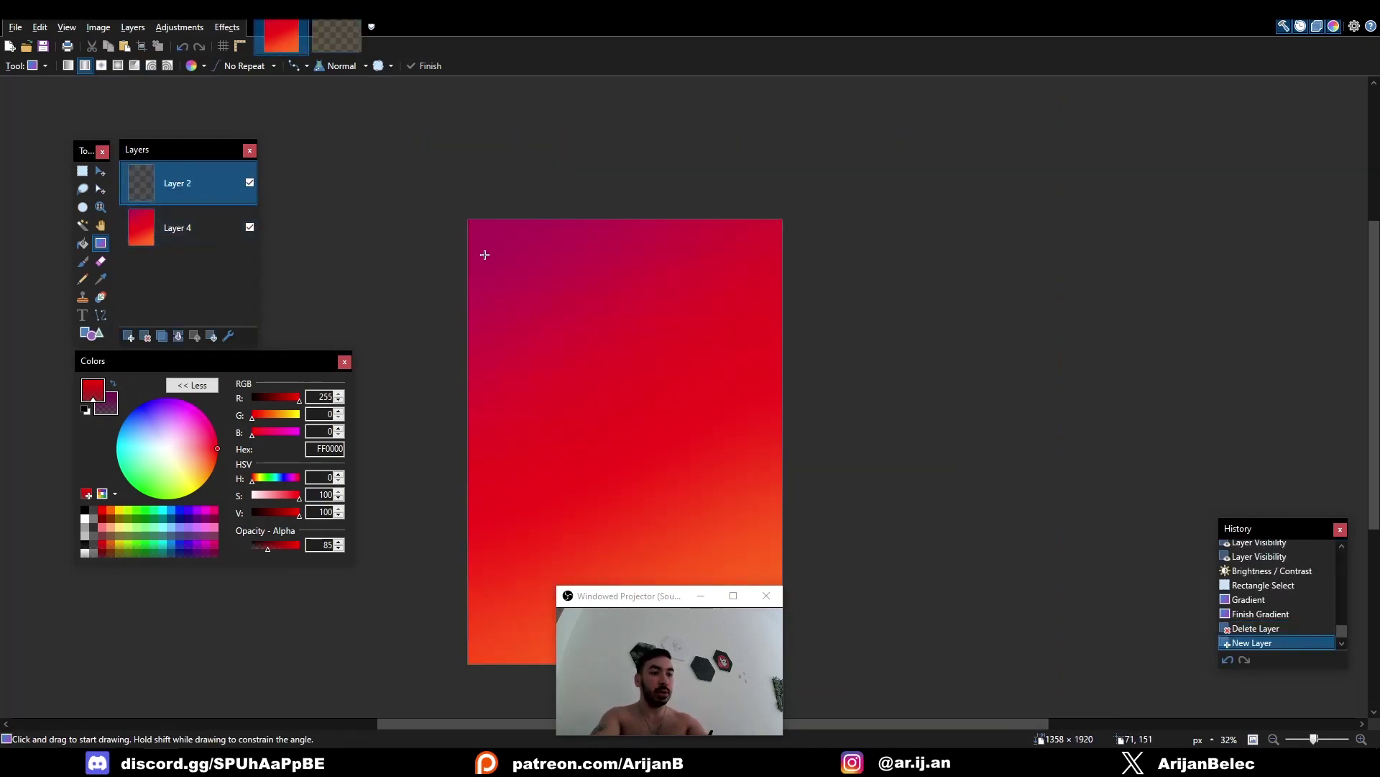
key(ctrl+v)
click(596, 508)
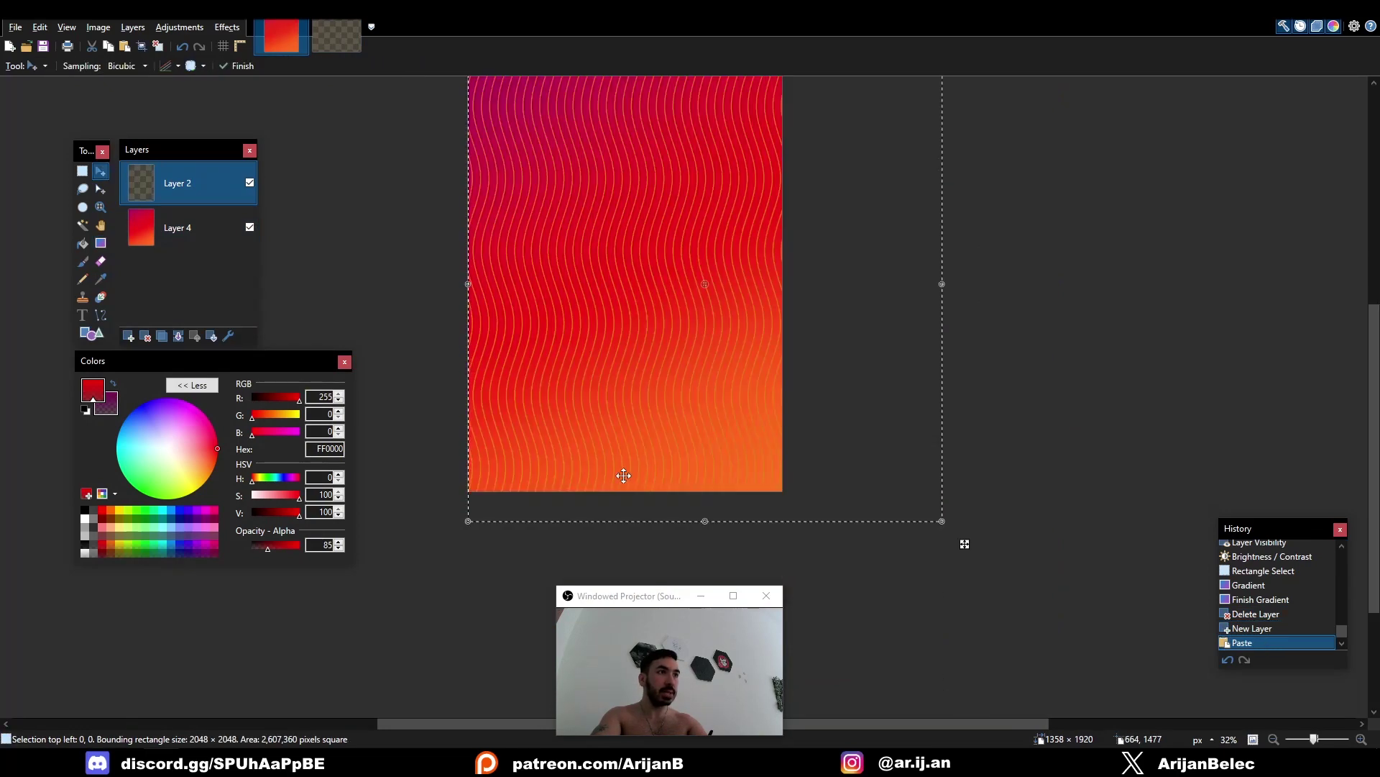
drag(663, 599, 354, 606)
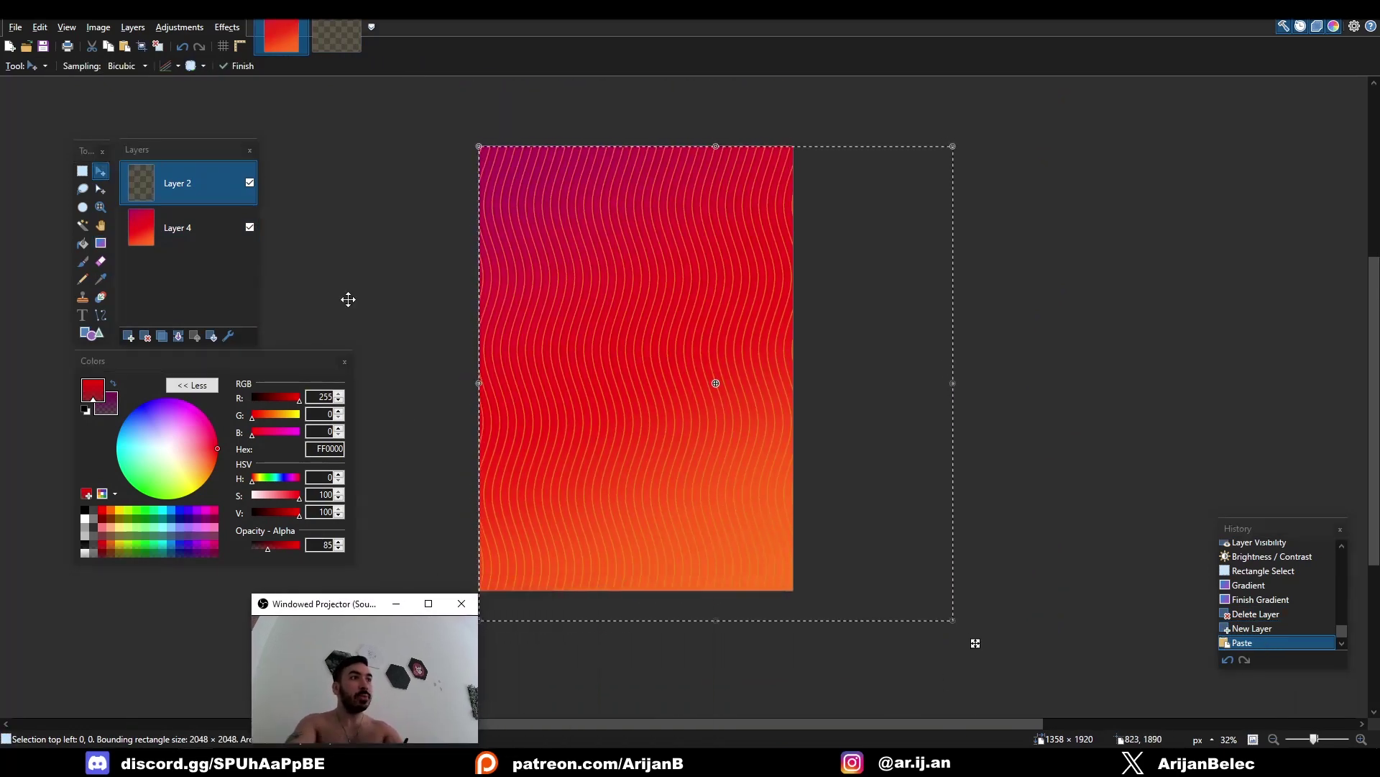
Finish placing the pasted wave pattern, deselect it and check the lines over the gradient up close
click(82, 171)
key(ctrl+d)
scroll(621, 348, up, 2)
ctrl+scroll(622, 348, up, 1)
ctrl+scroll(621, 348, up, 3)
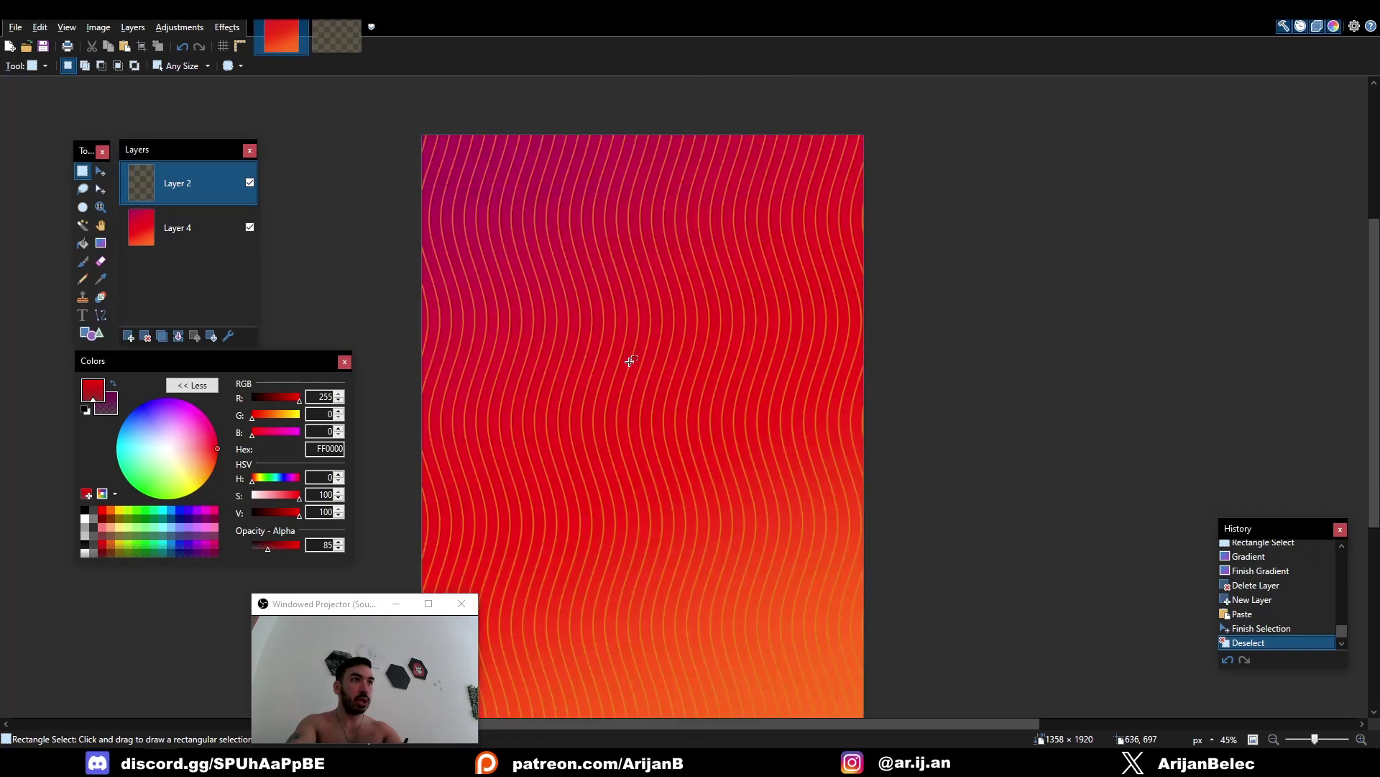
drag(324, 603, 170, 600)
ctrl+scroll(633, 358, up, 2)
middle_drag(483, 266, 521, 291)
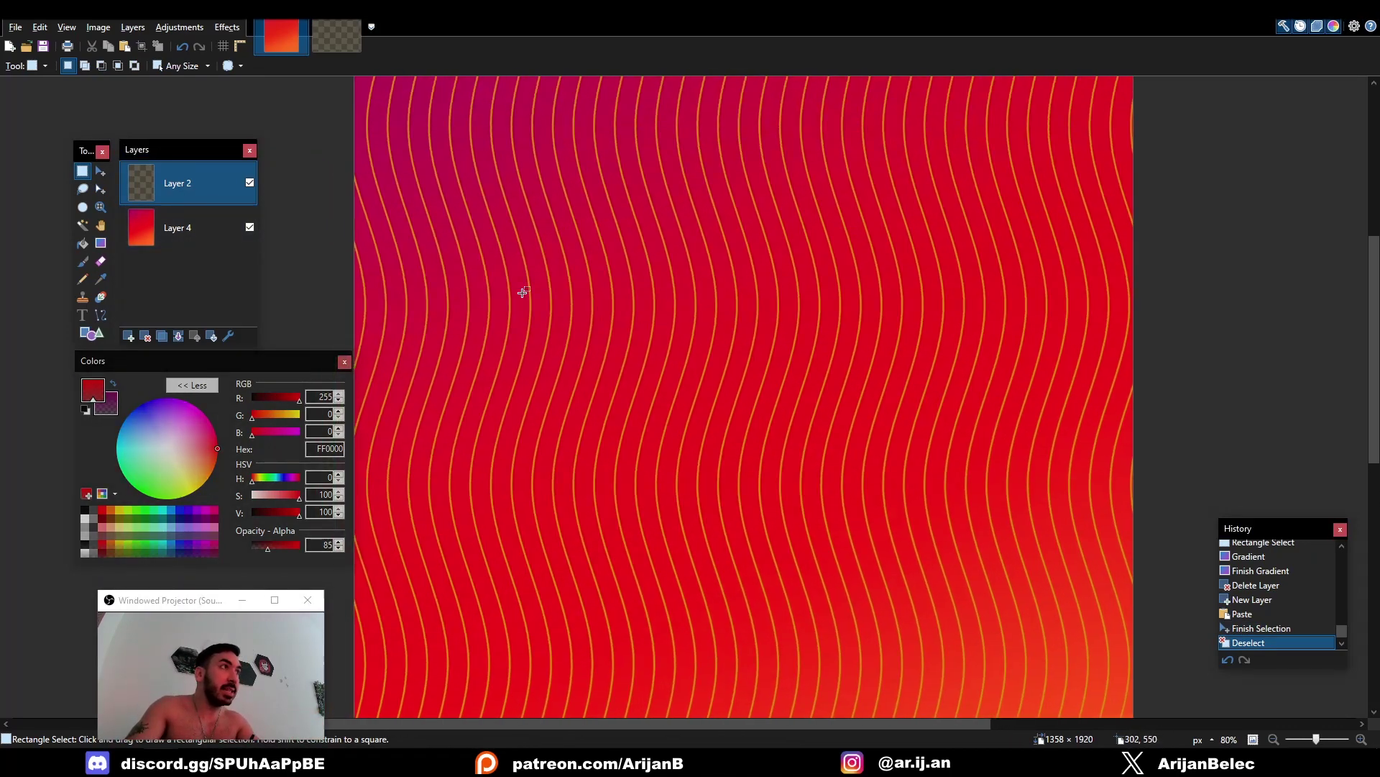
Try recoloring the wave lines with Hue / Saturation, using hue 180, saturation 0 and lightness 54
click(179, 28)
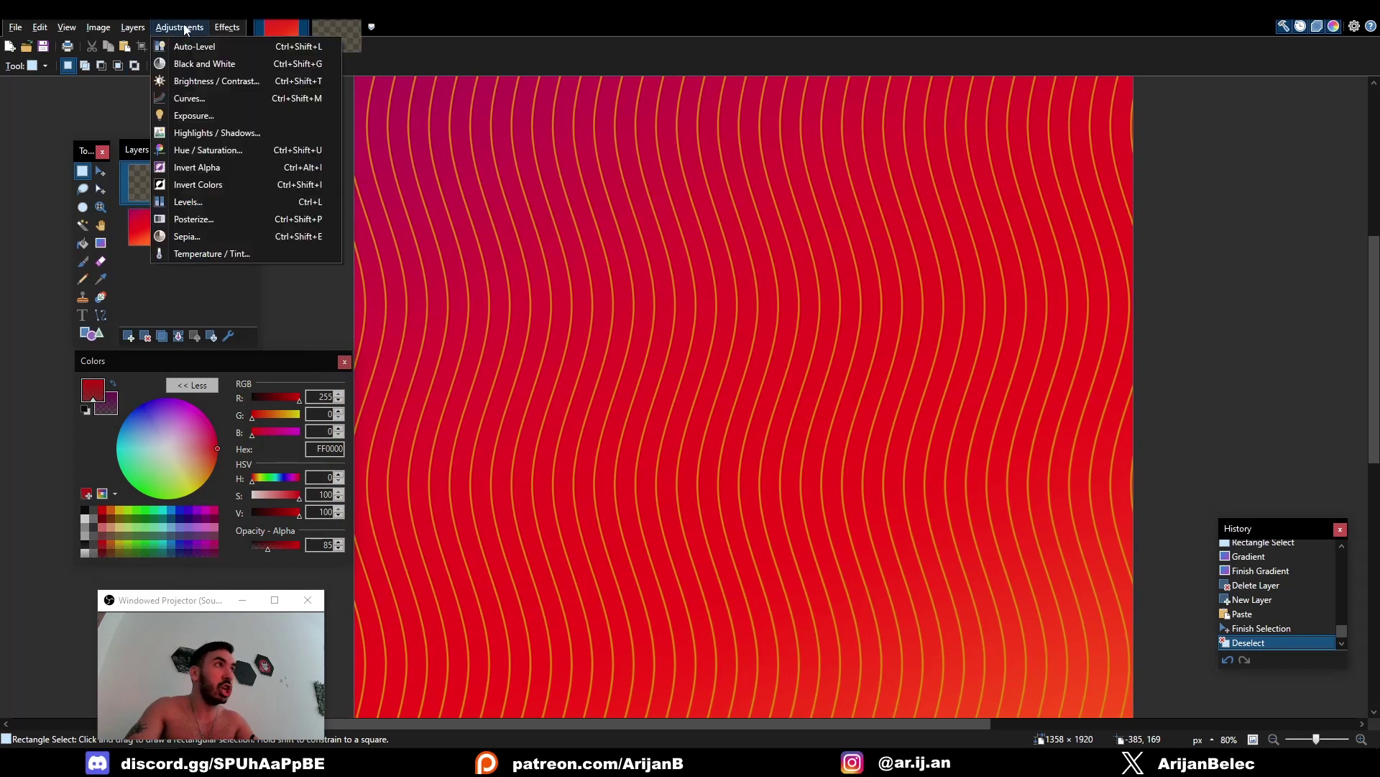
click(209, 150)
drag(659, 338, 605, 372)
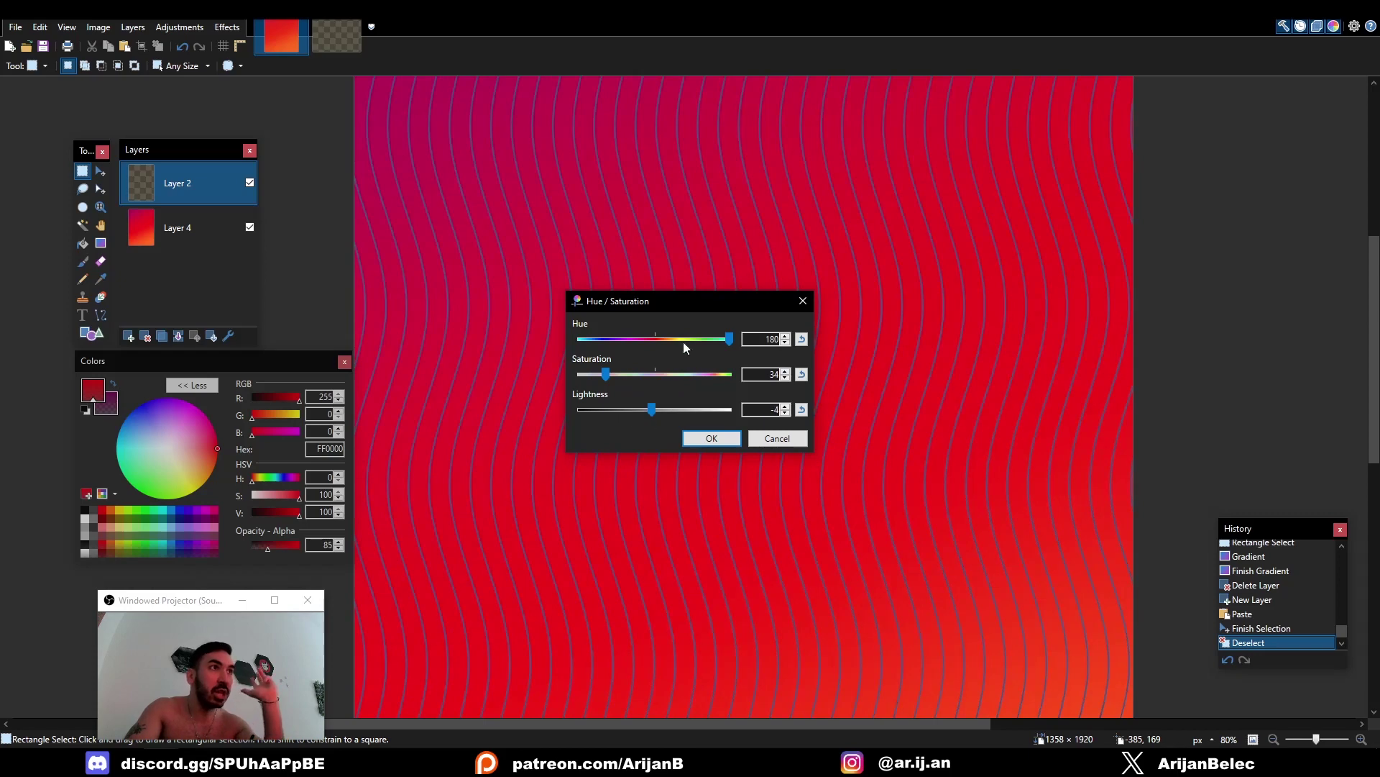
drag(606, 374, 493, 381)
drag(629, 409, 694, 409)
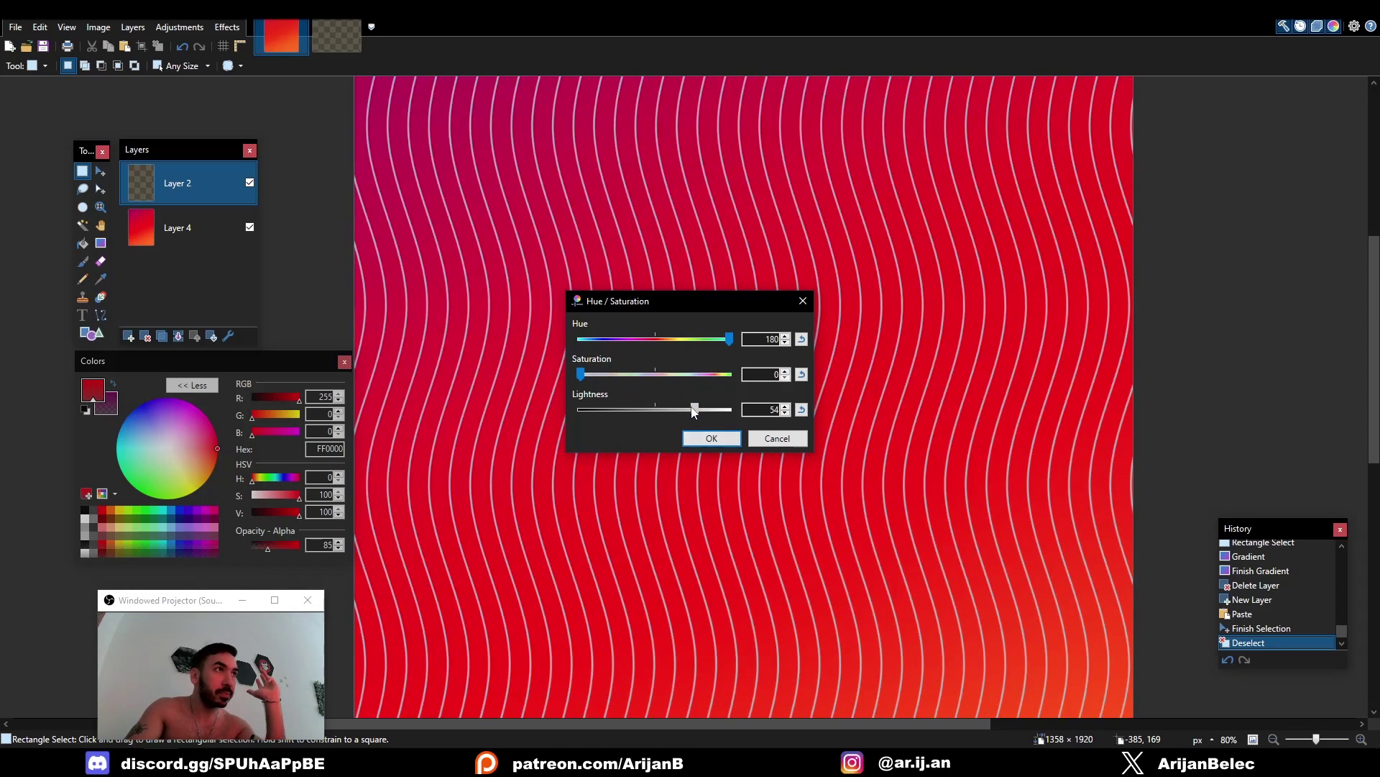
click(703, 439)
Try another Hue / Saturation adjustment with hue -40, saturation 89 and lightness 54, and undo the recoloring of the wave lines
click(180, 27)
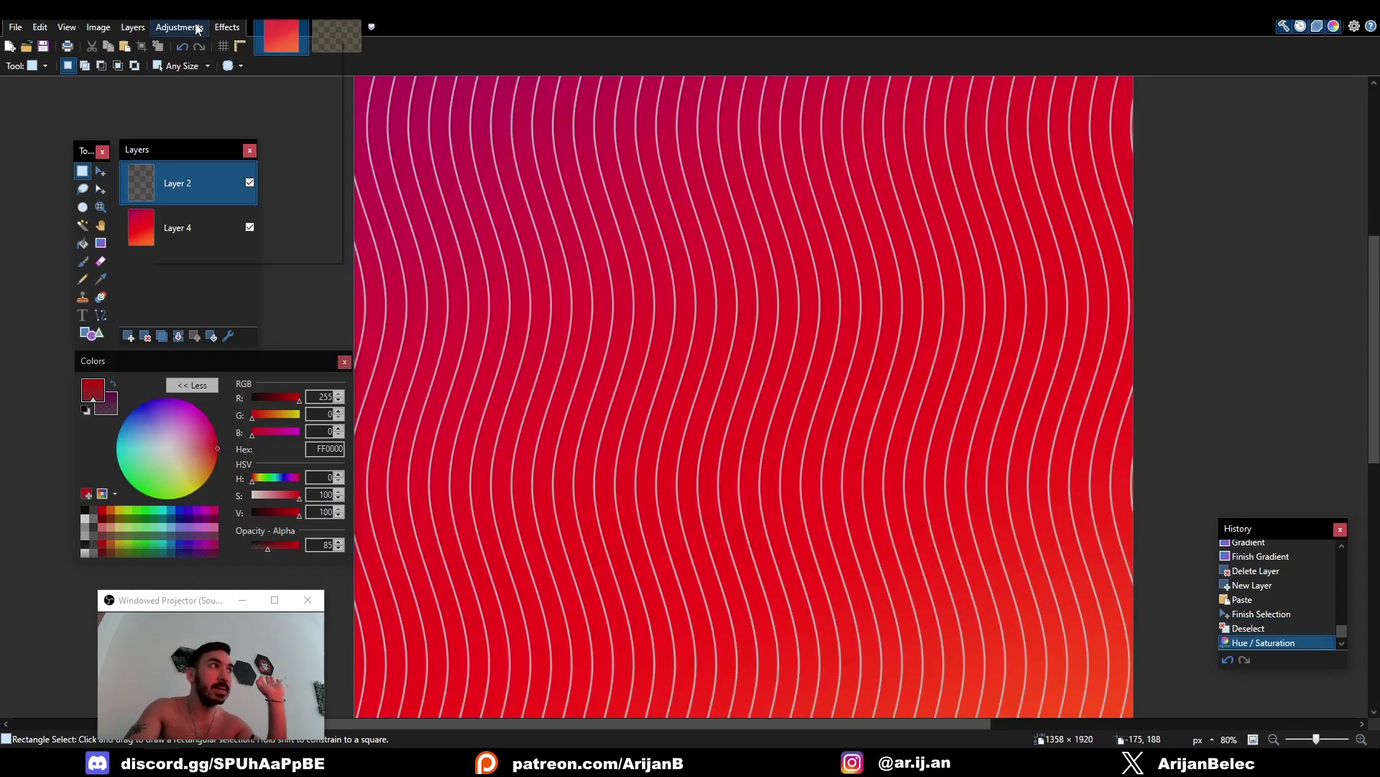
click(214, 151)
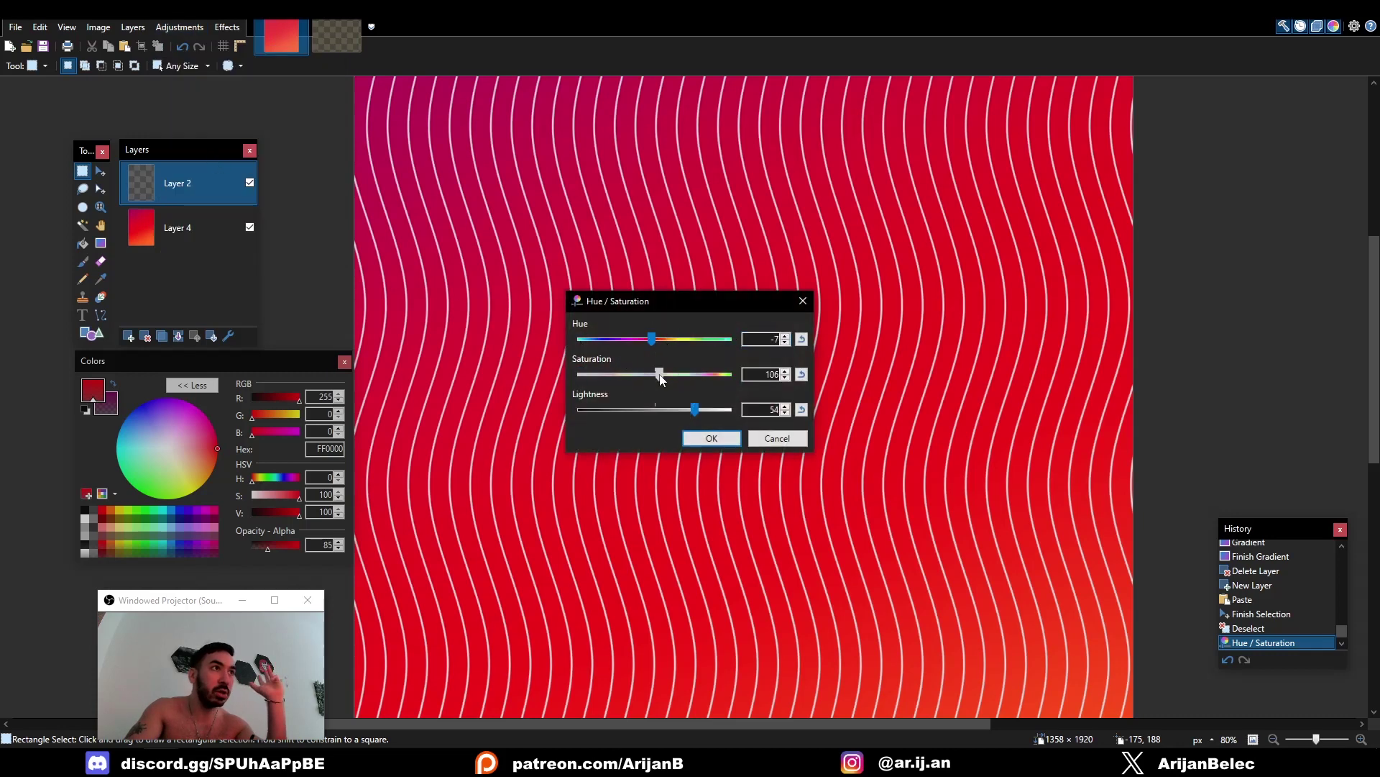
drag(662, 379, 649, 378)
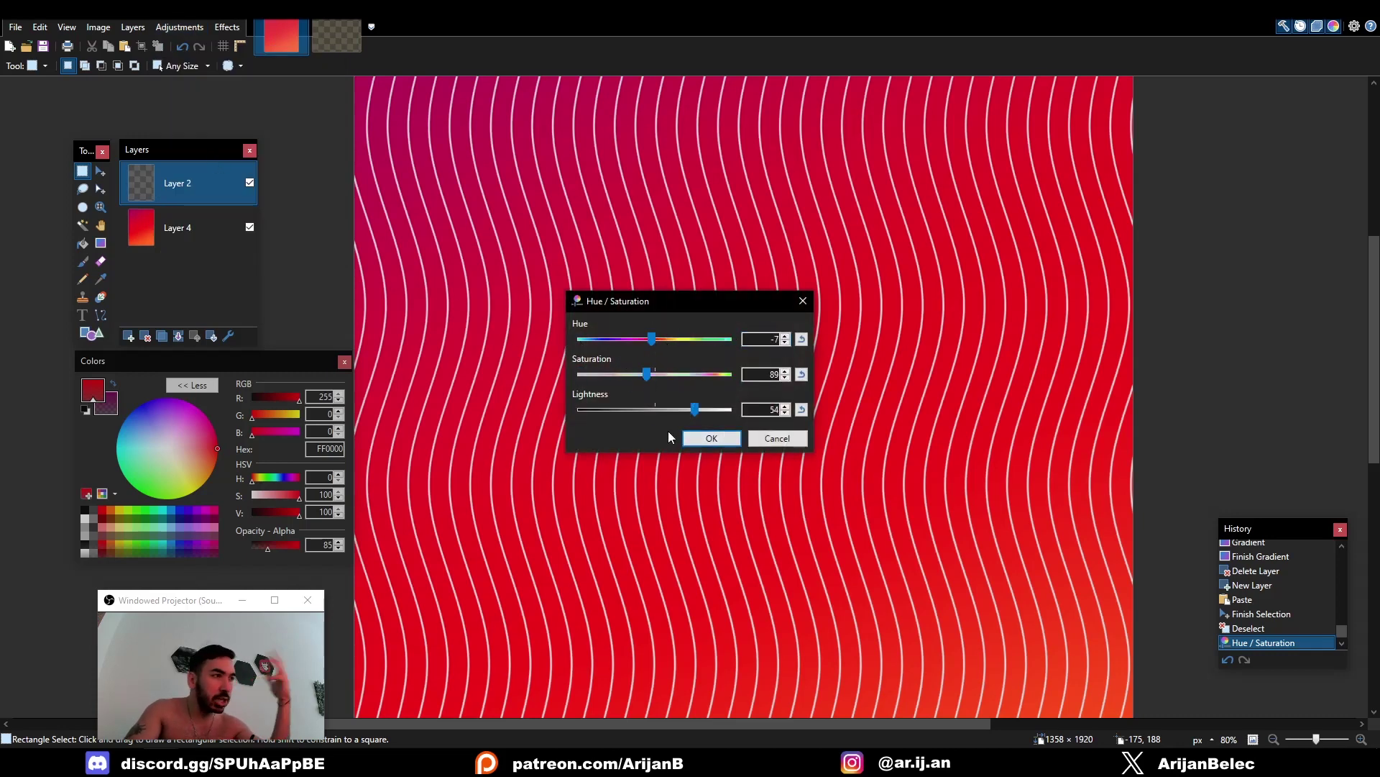
drag(651, 338, 642, 339)
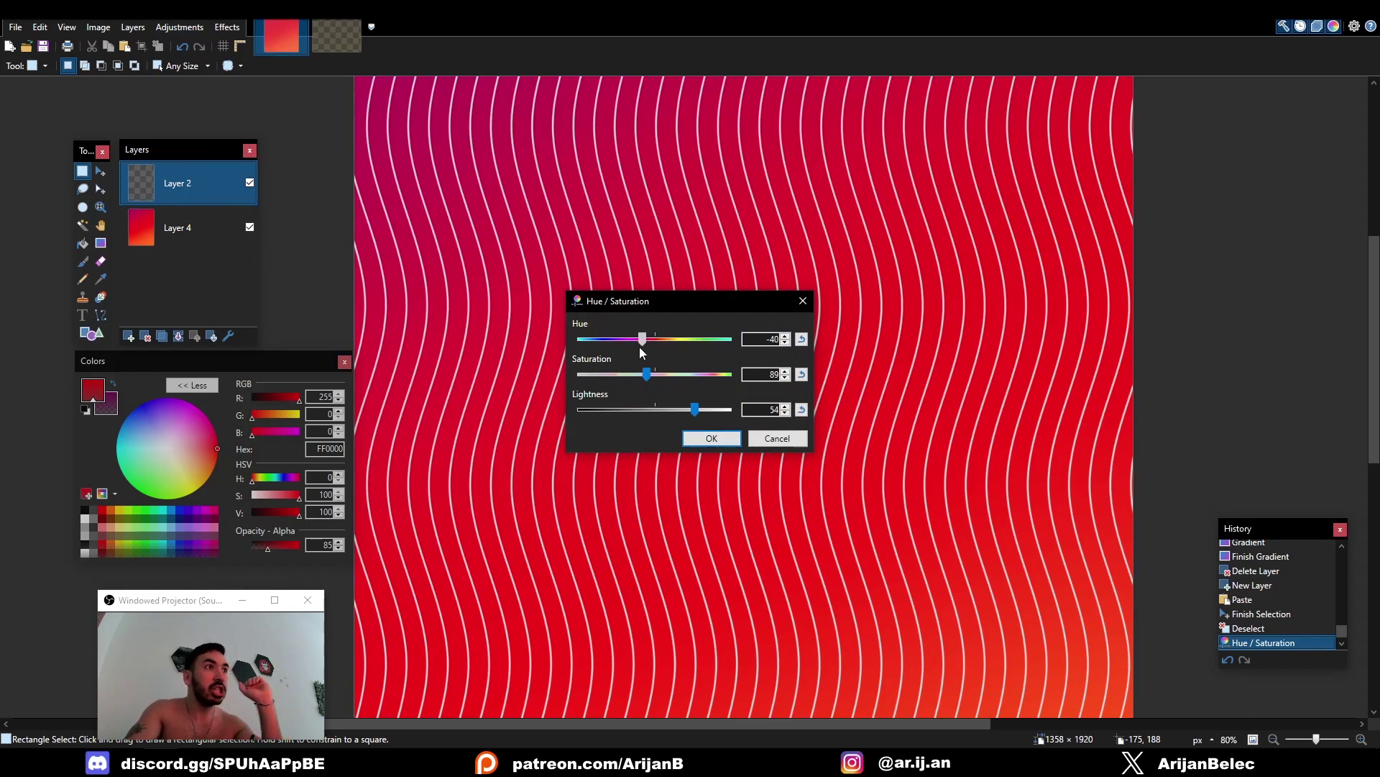
click(728, 438)
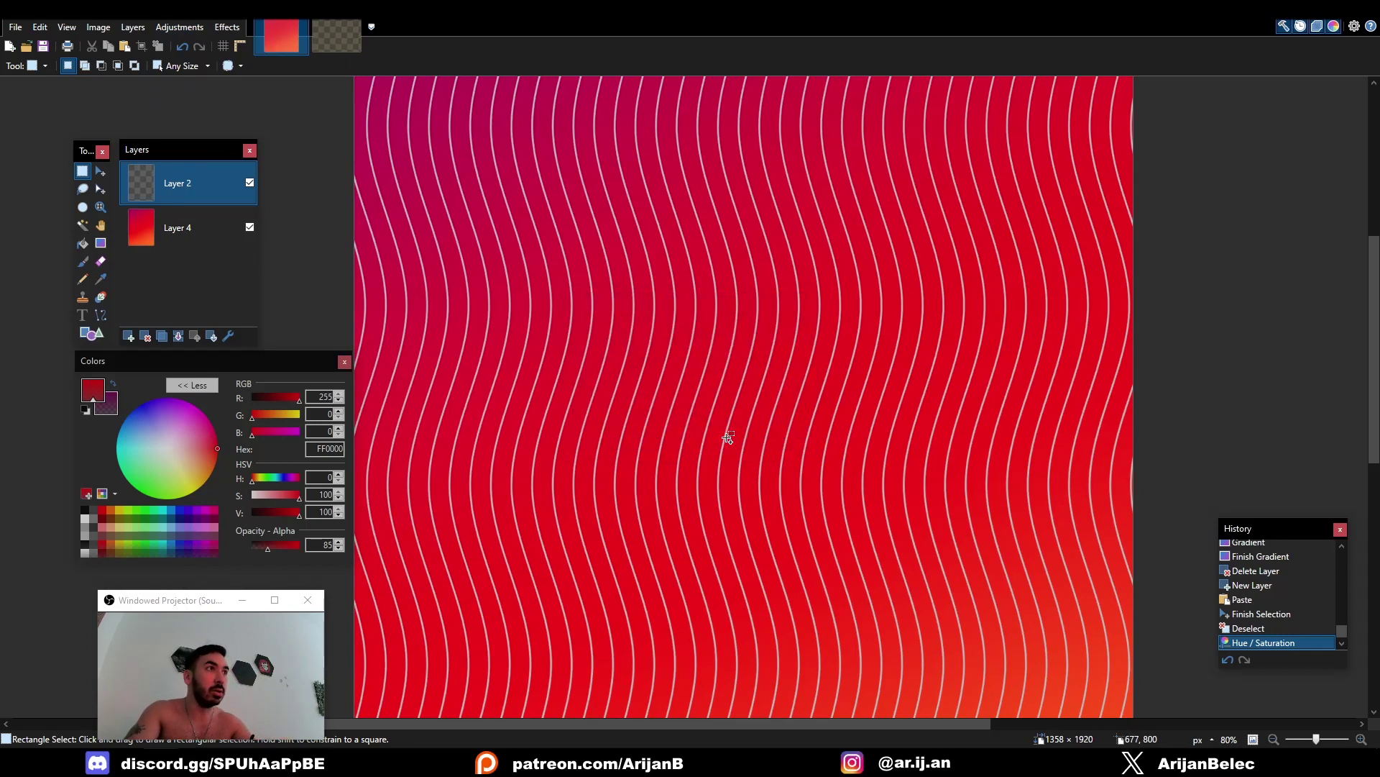
key(ctrl+z)
ctrl+scroll(575, 352, down, 3)
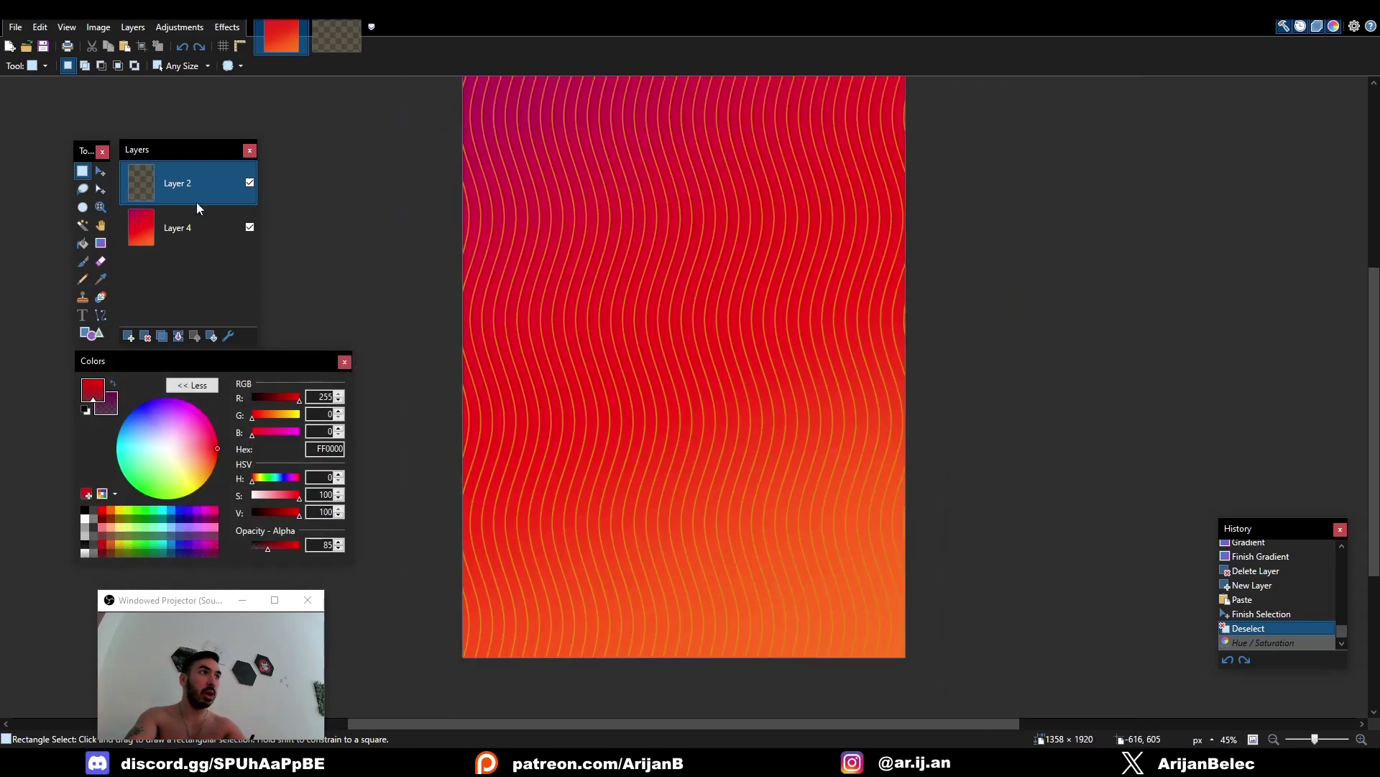
Flatten the gradient image so the wave pattern and gradient form a single layer
scroll(442, 320, up, 2)
click(131, 28)
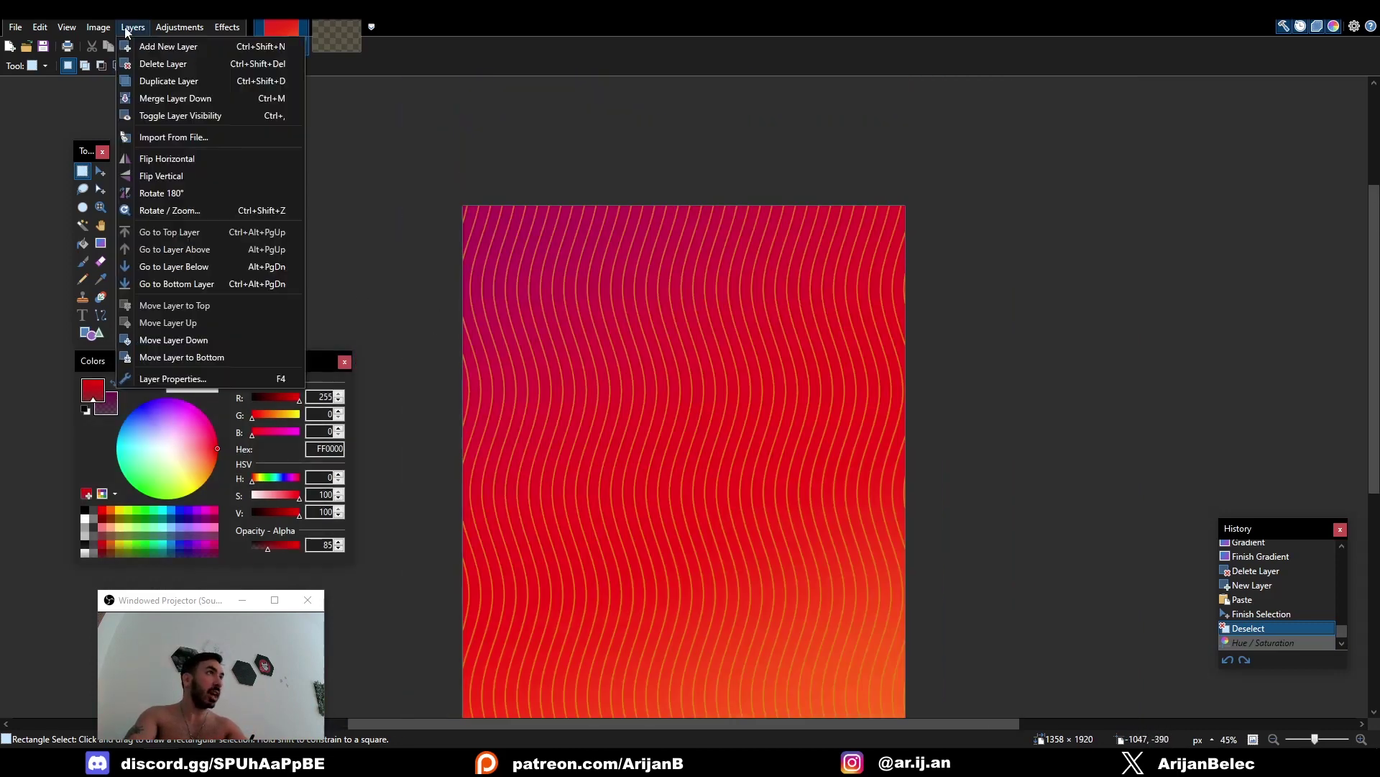
click(102, 29)
click(102, 29)
click(129, 220)
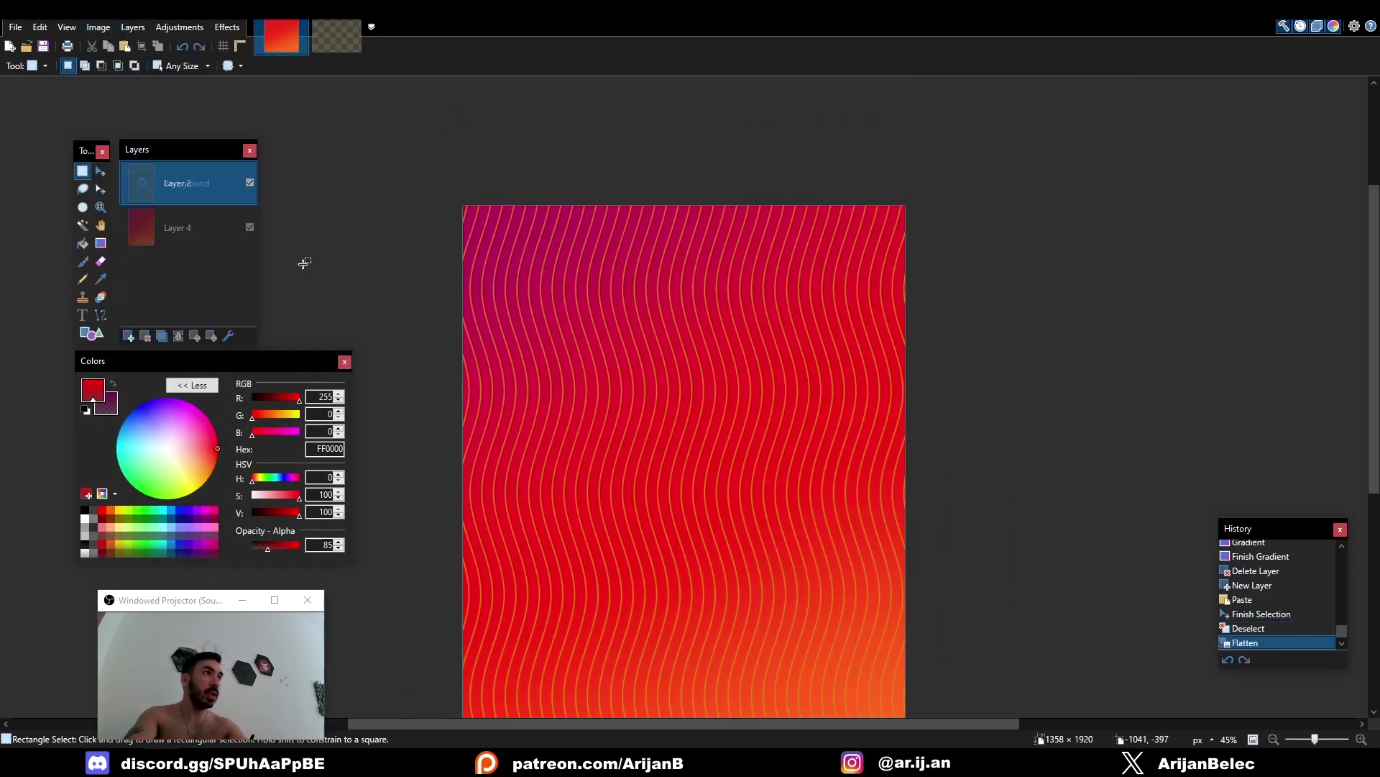
scroll(508, 308, down, 2)
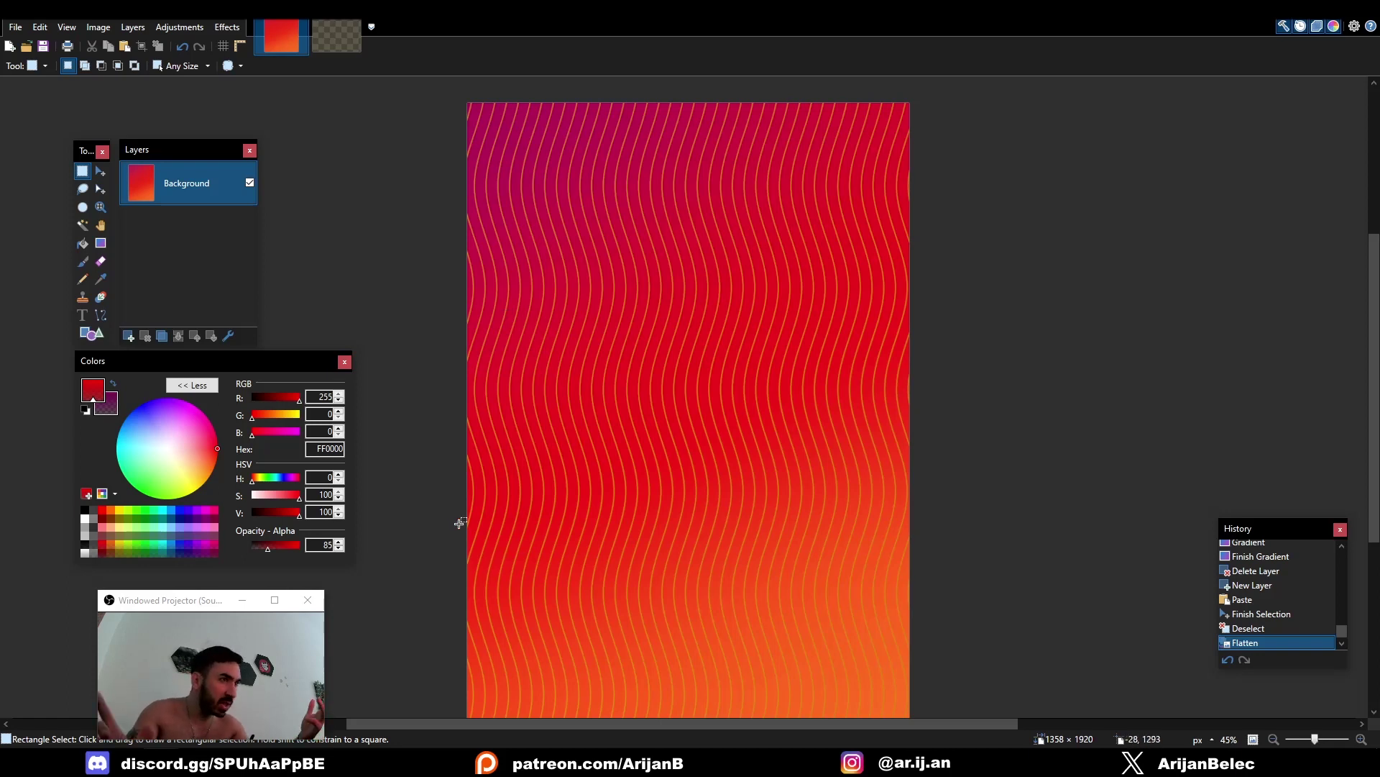
Switch to Blender, select the folding table's top and frame it in a perspective view
click(226, 593)
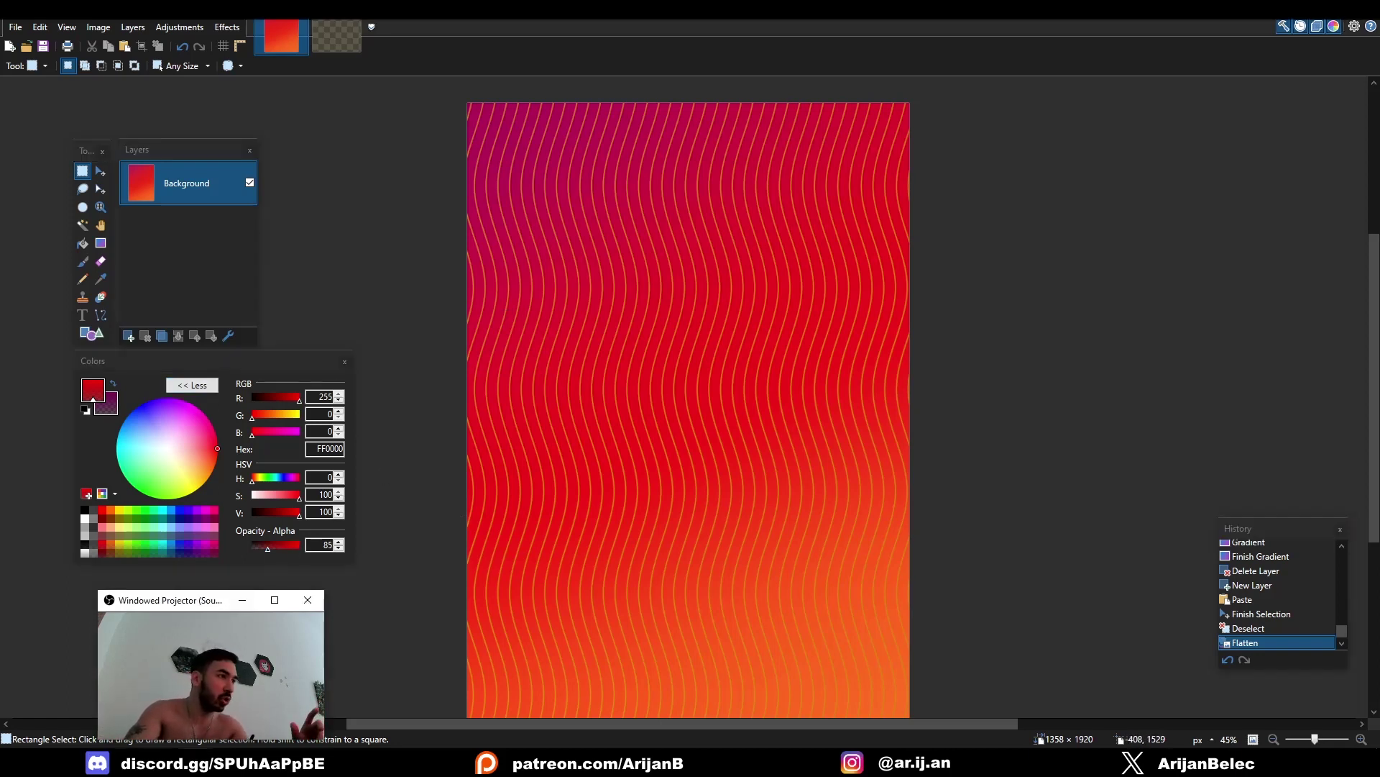
click(141, 710)
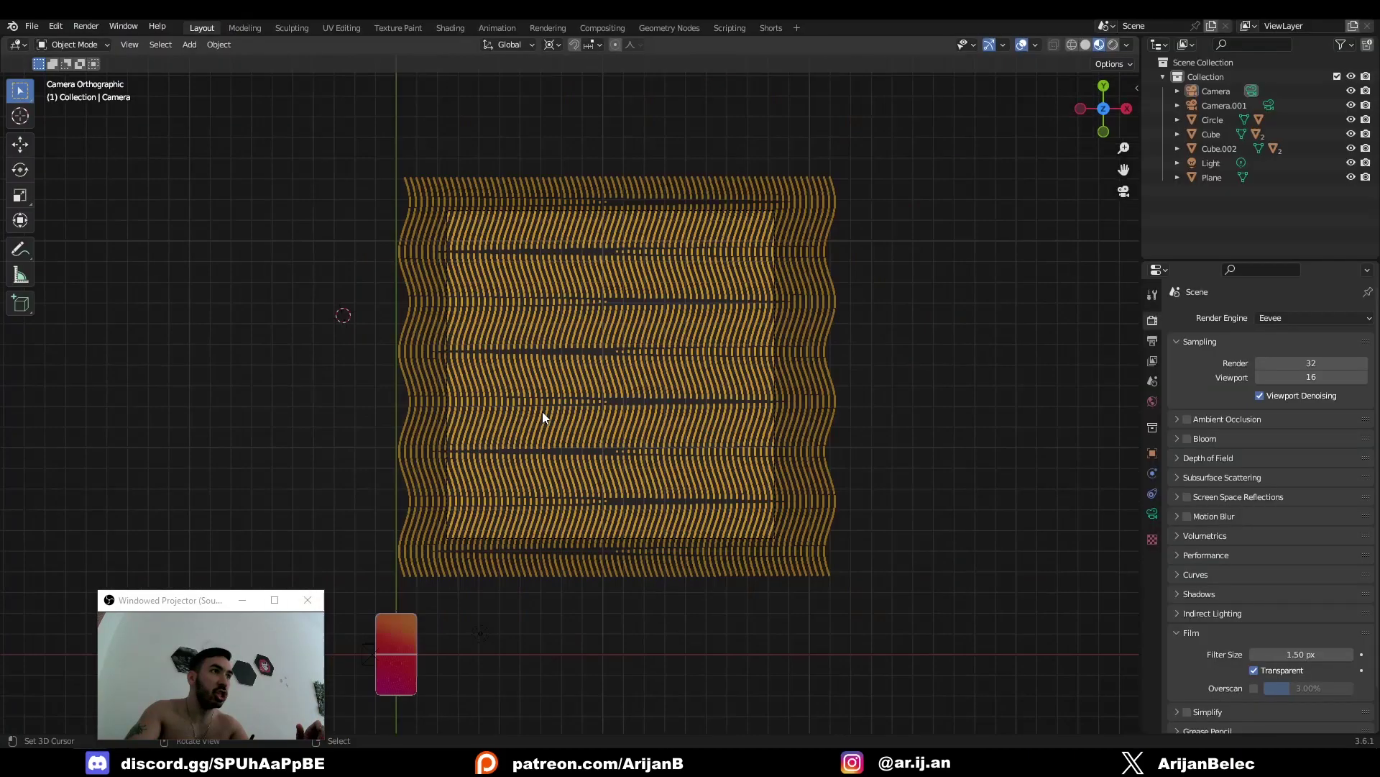
click(464, 633)
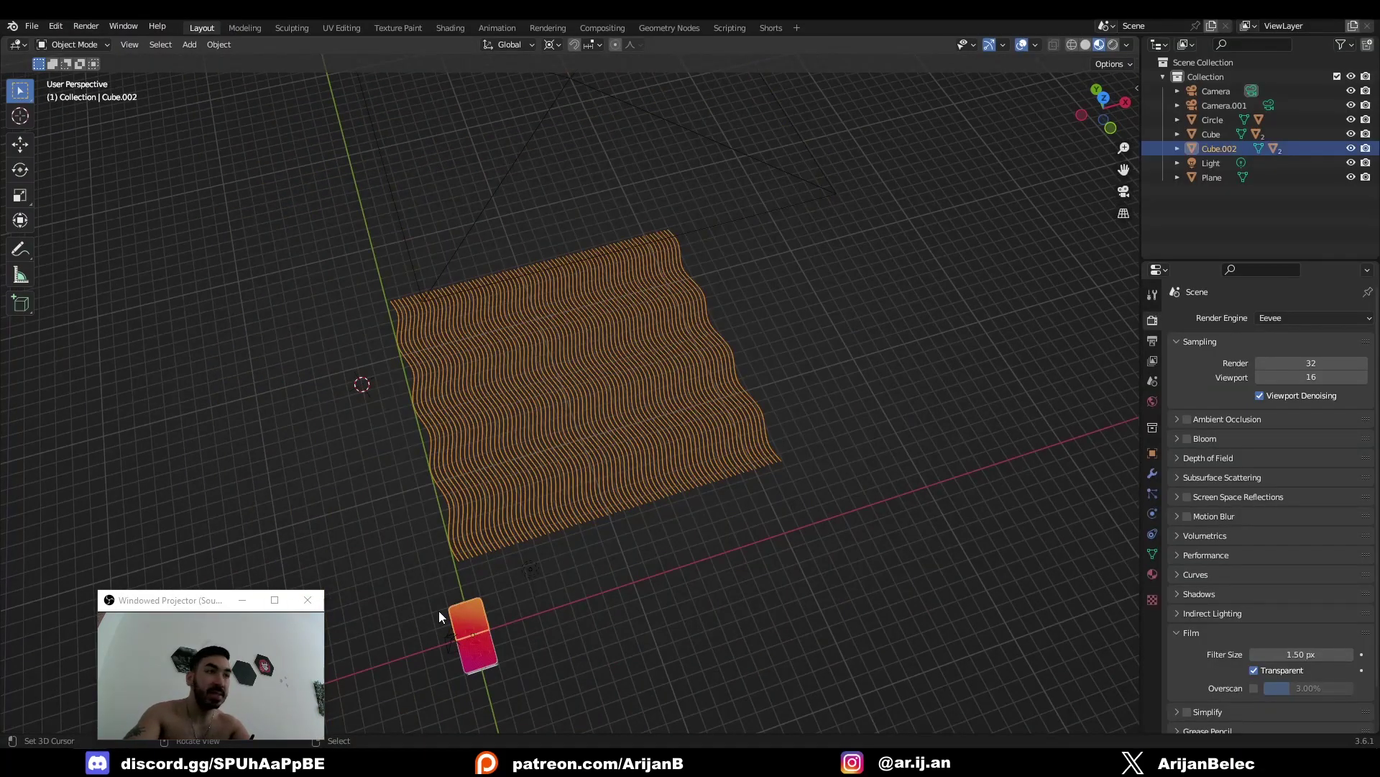
key(KP_Decimal)
scroll(666, 305, down, 10)
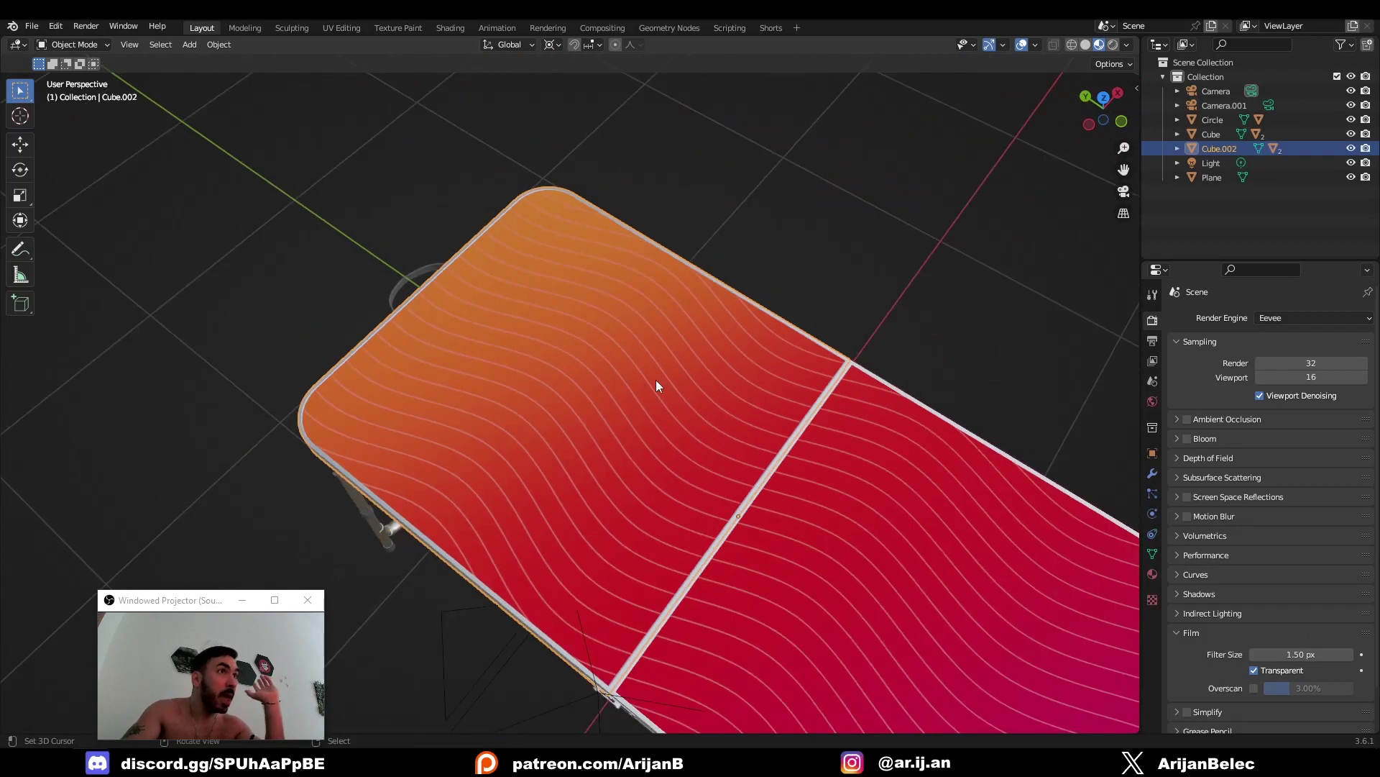
Show the tabletop's Face material nodes in the Shading workspace, enlarge the node editor and examine the wave texture on the table
click(450, 28)
middle_drag(662, 581, 676, 546)
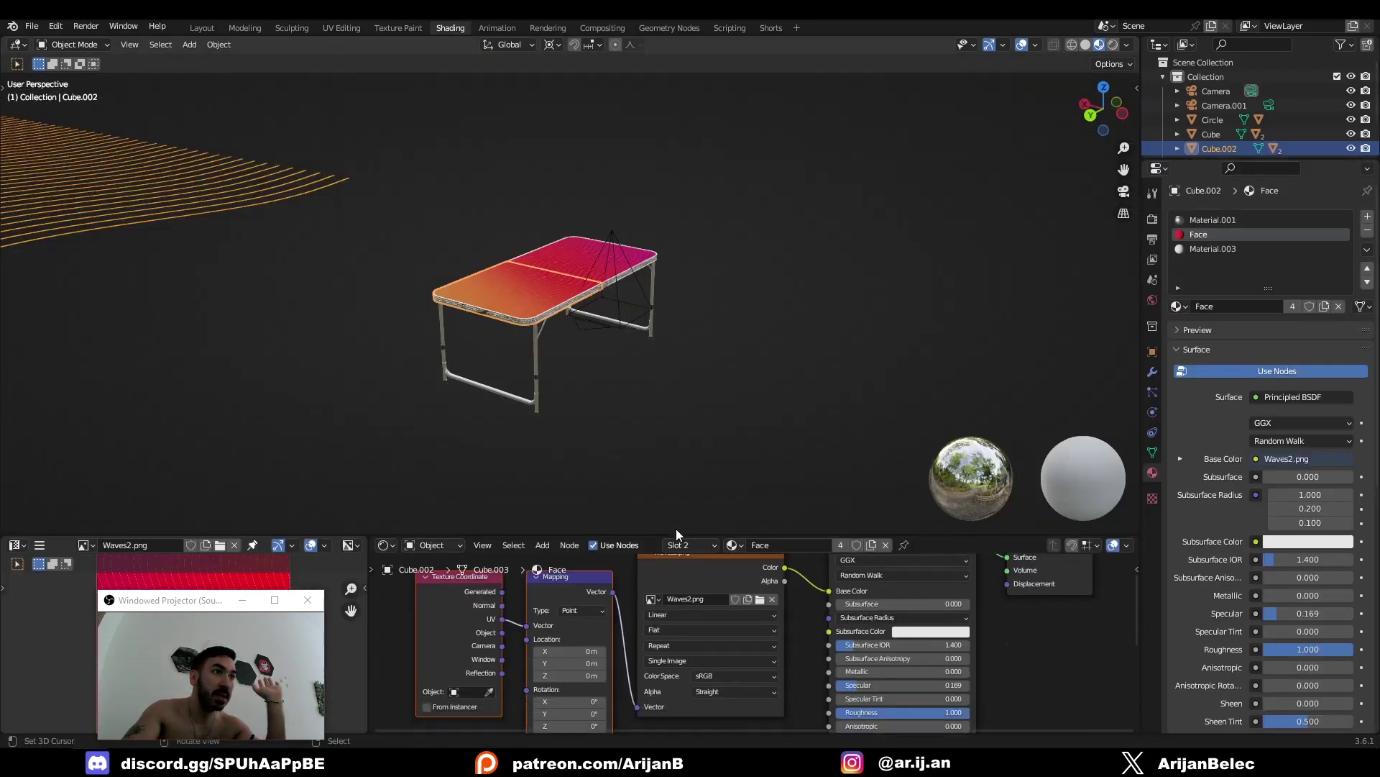
drag(676, 535, 647, 447)
scroll(624, 386, up, 8)
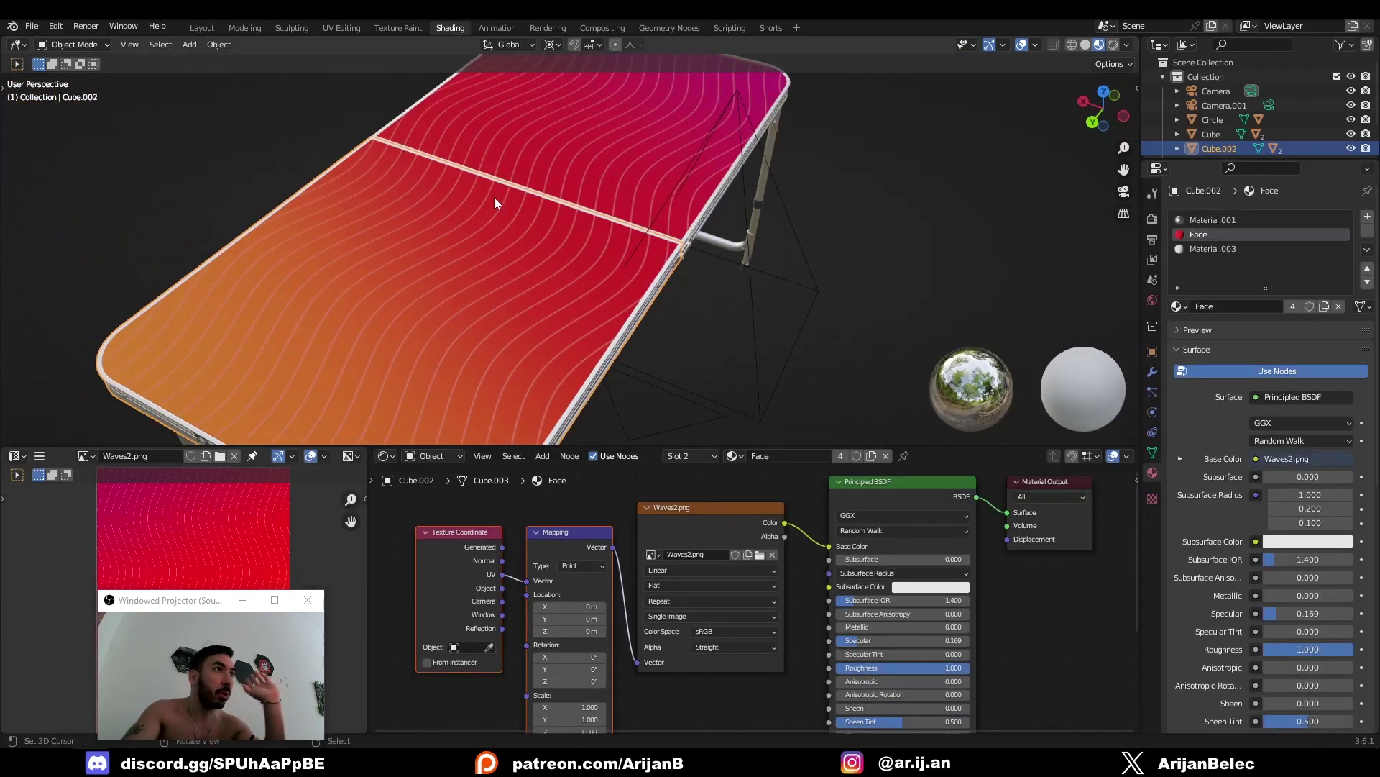
scroll(500, 201, down, 1)
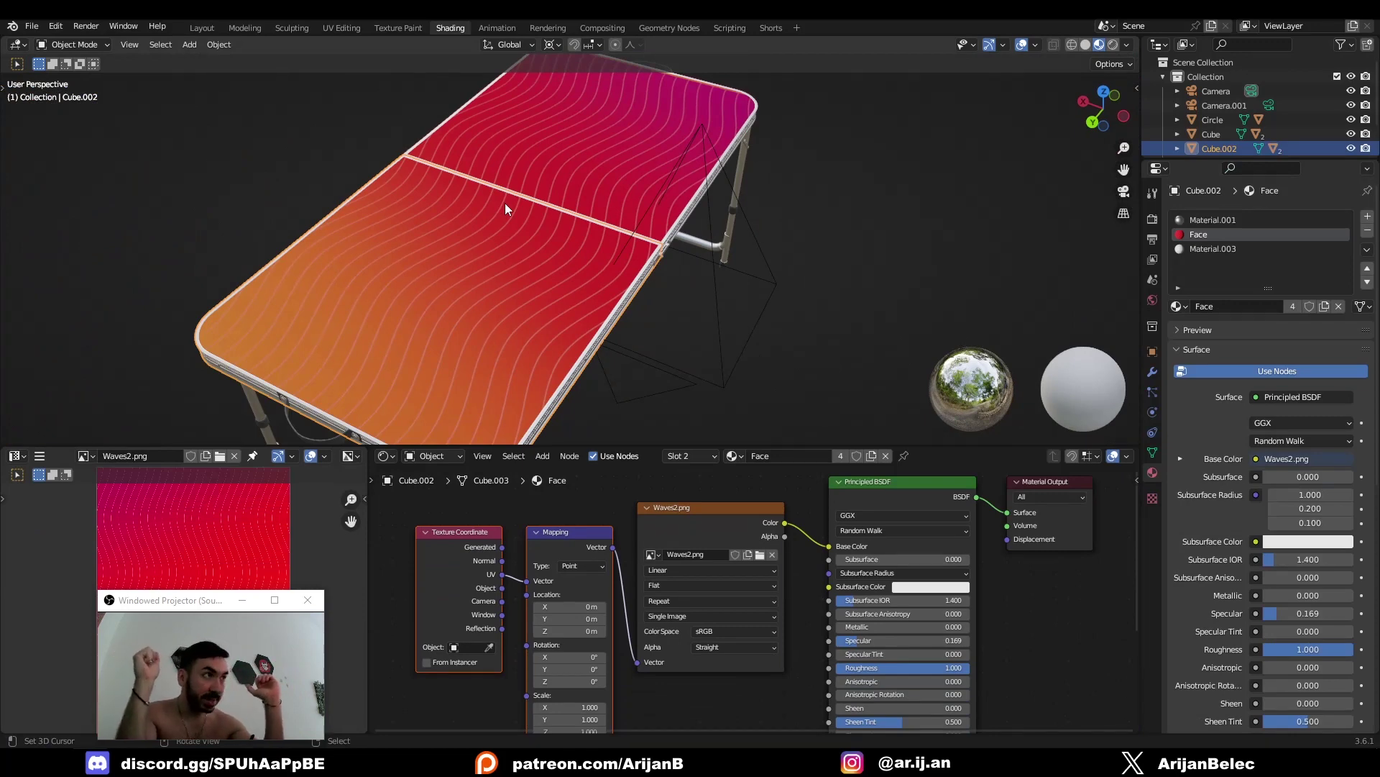
middle_drag(486, 200, 584, 359)
scroll(597, 351, down, 2)
right_click(531, 368)
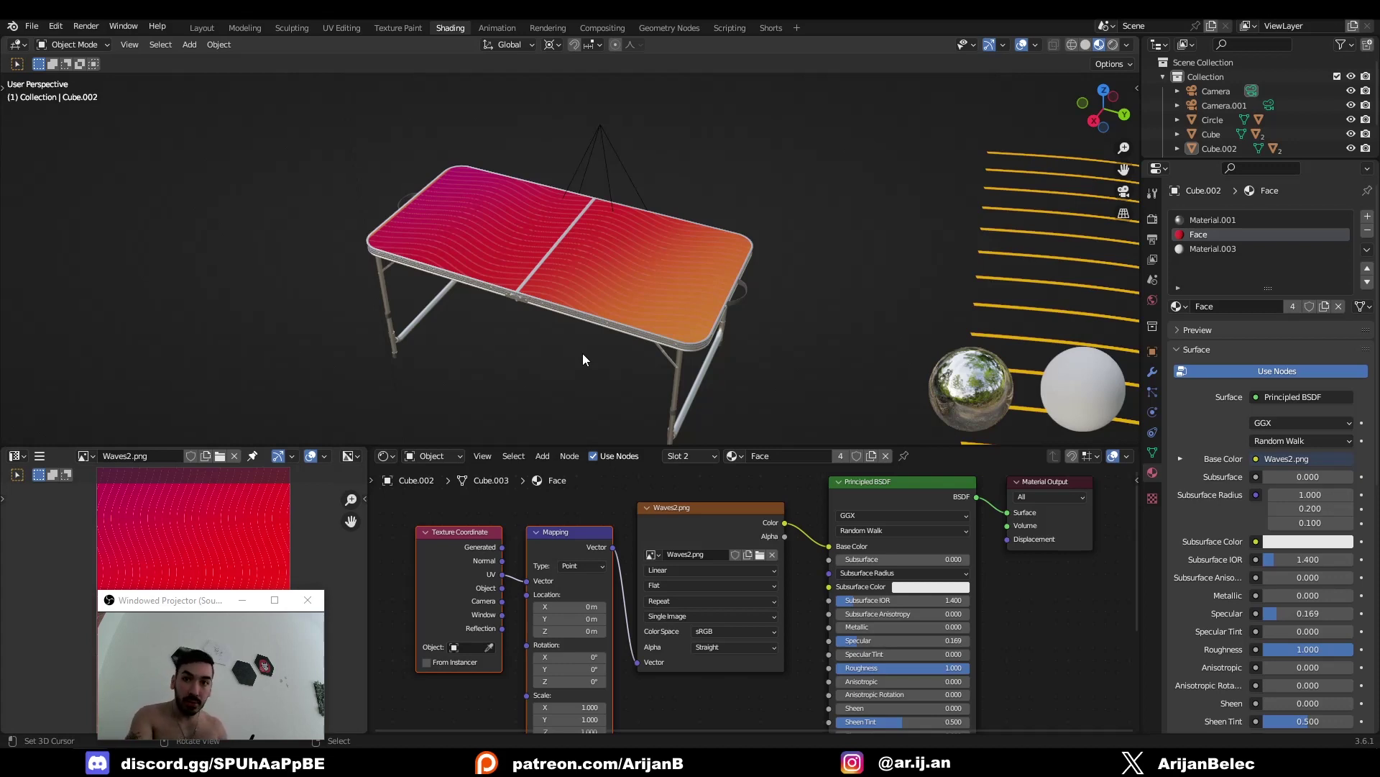
middle_drag(558, 345, 476, 355)
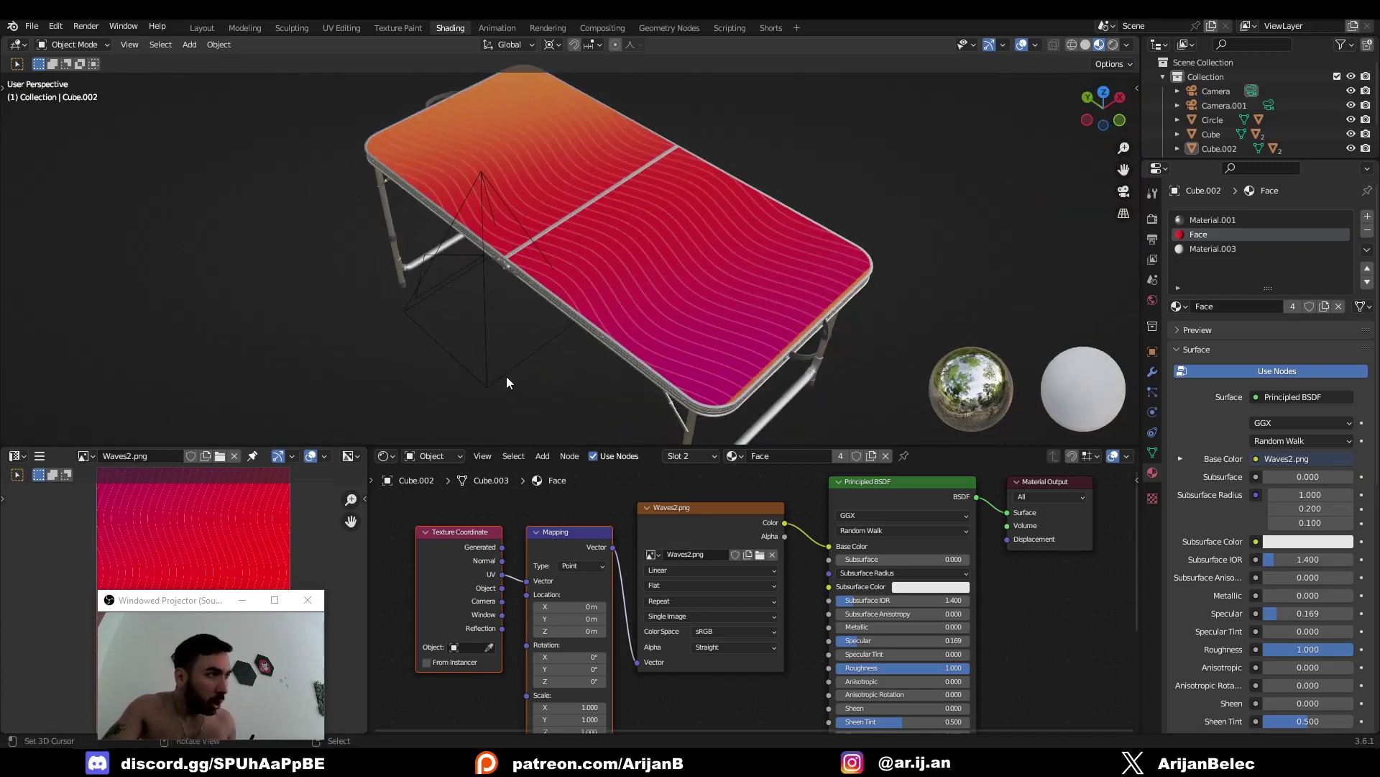